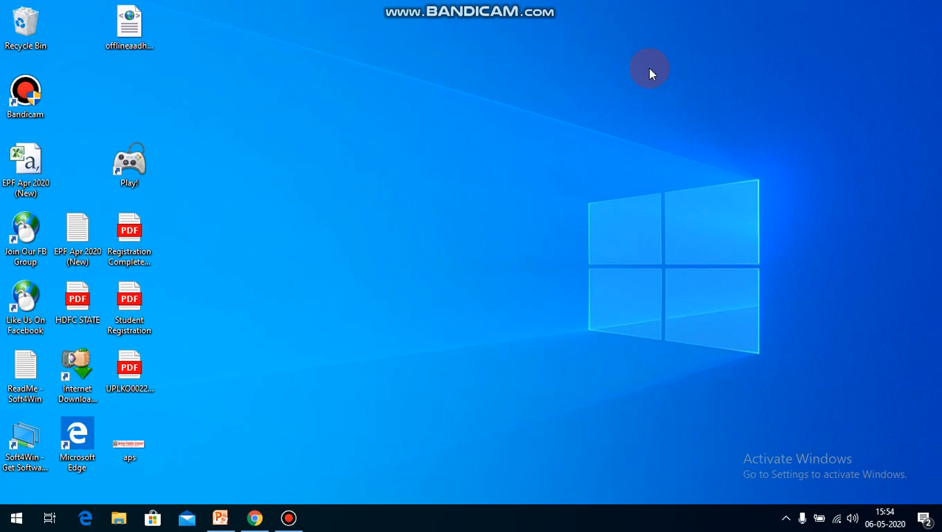
Step: Switch to PowerPoint to read the slide on the prerequisites for making a Google test form, leaving it minimized
click(221, 518)
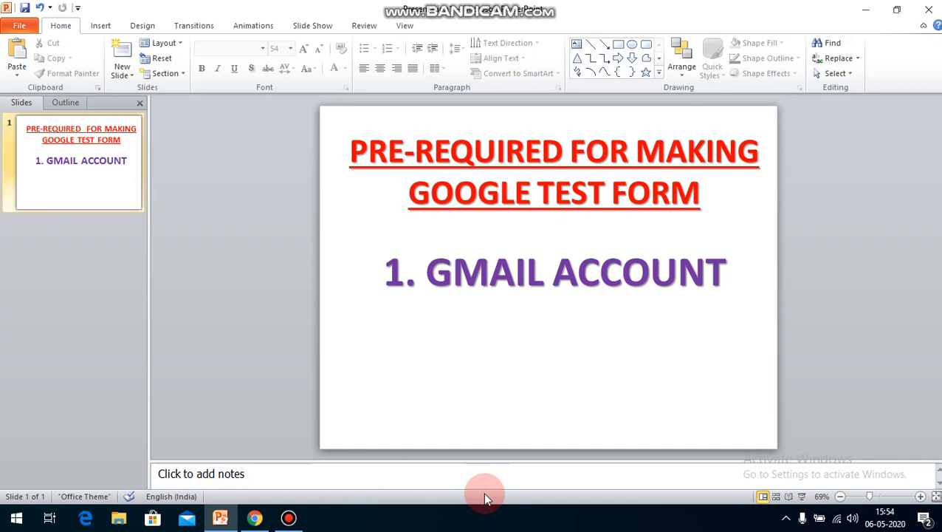
click(870, 8)
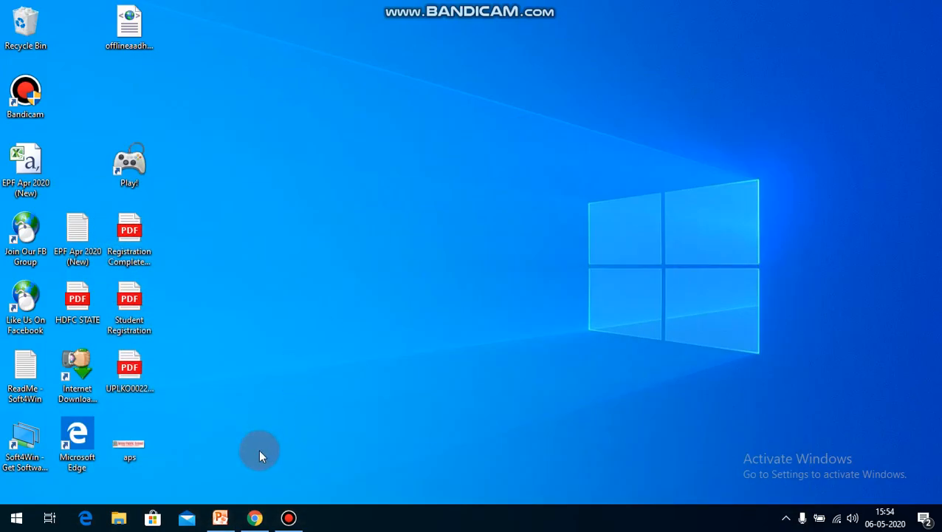
Step: Switch to Chrome, search Google for gmail and open the Gmail by Google result
click(253, 516)
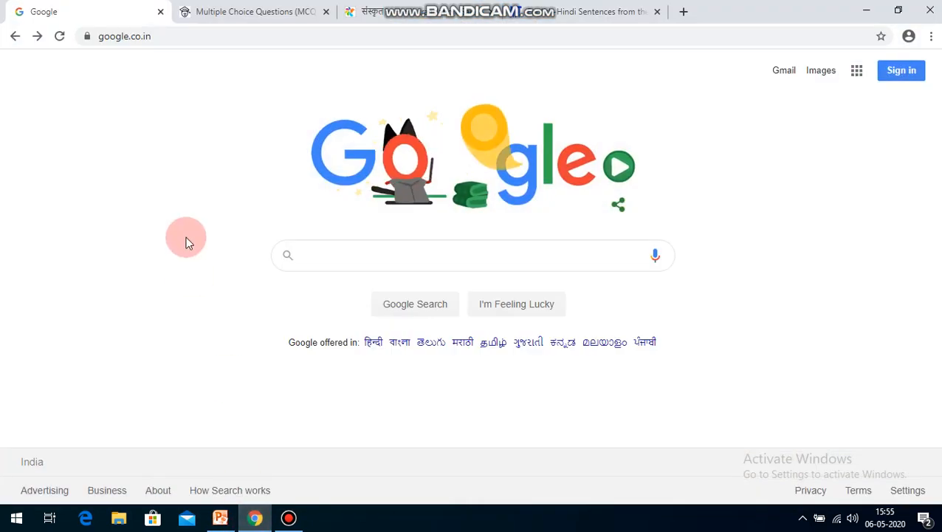
click(316, 255)
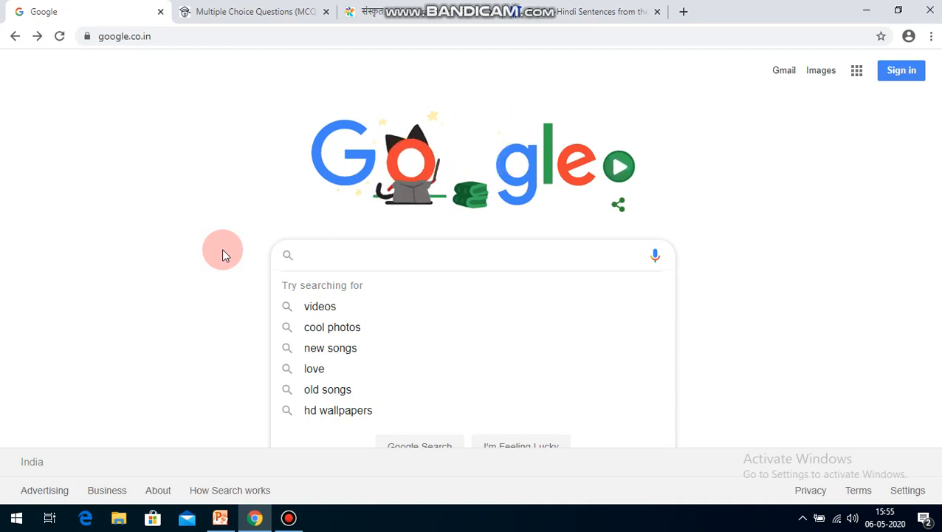
text(gmail)
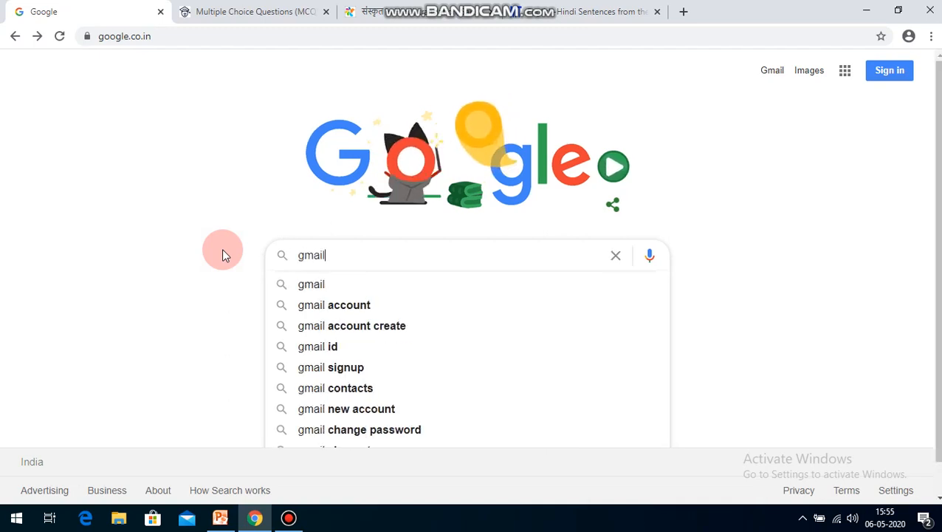
key(Return)
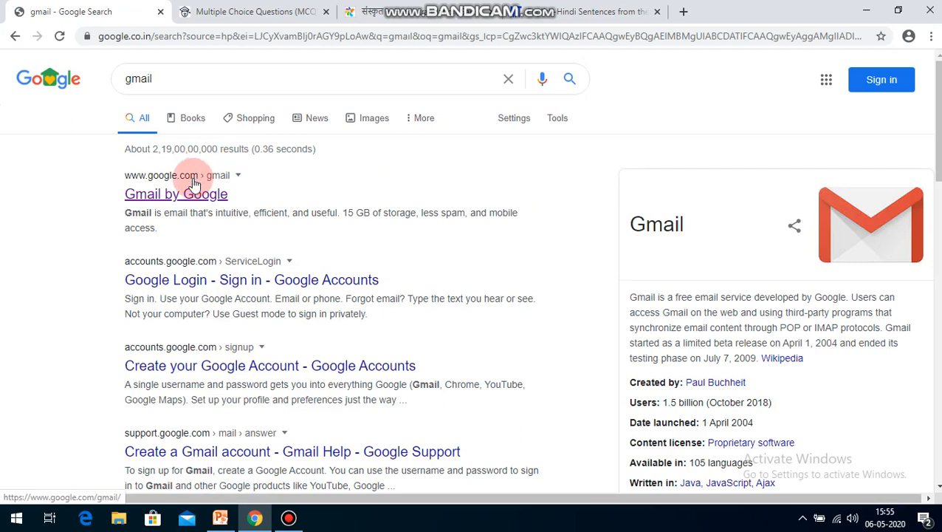
click(190, 196)
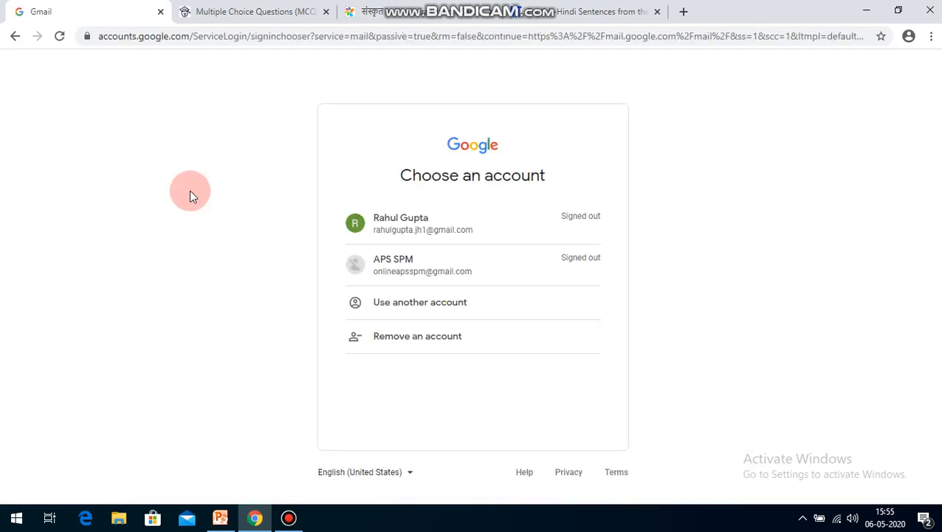
Step: Sign in to Gmail with the first listed account by entering the account password
click(399, 235)
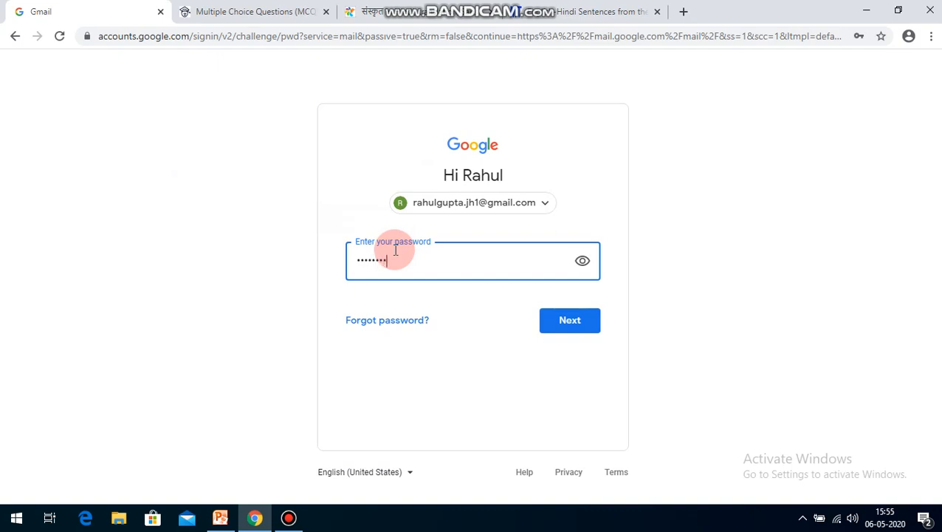
key(Return)
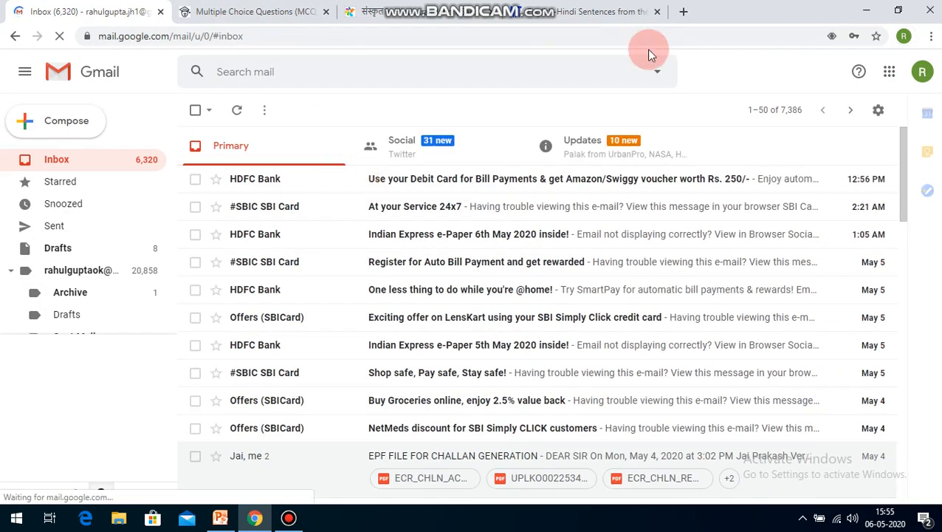
Step: Search for google forms in a new browser tab and go to the personal Google Forms home page
click(684, 12)
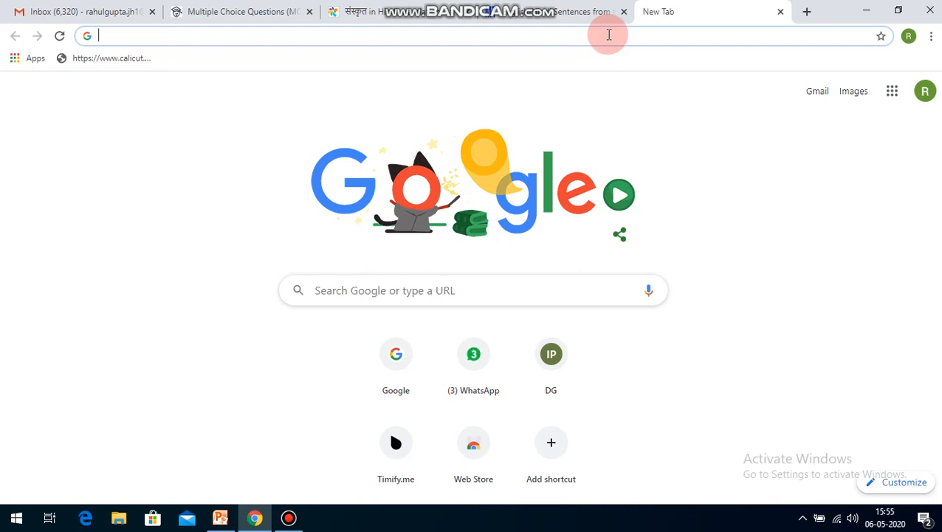
text(google form)
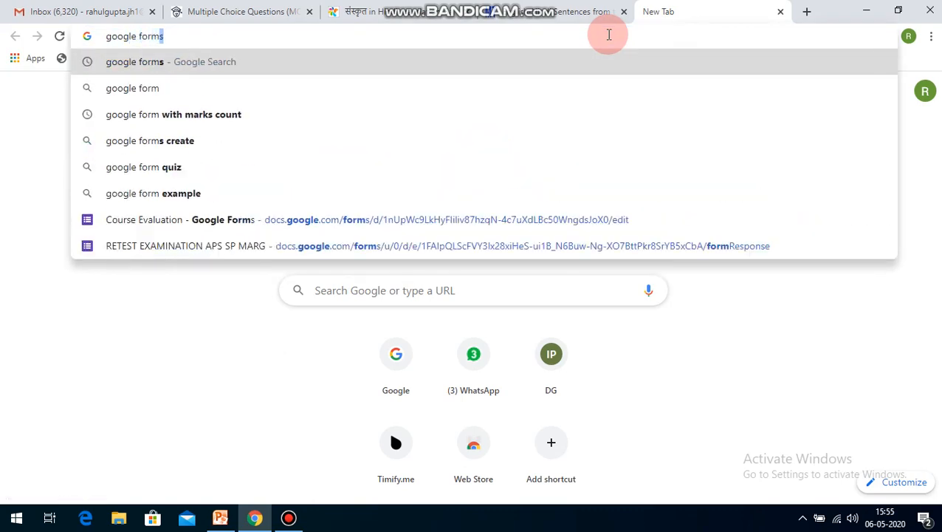
key(Return)
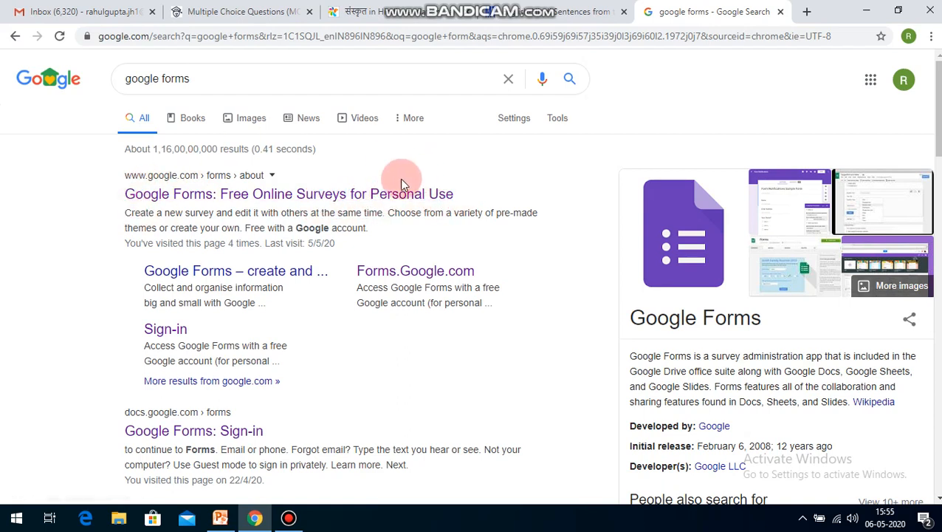
click(318, 196)
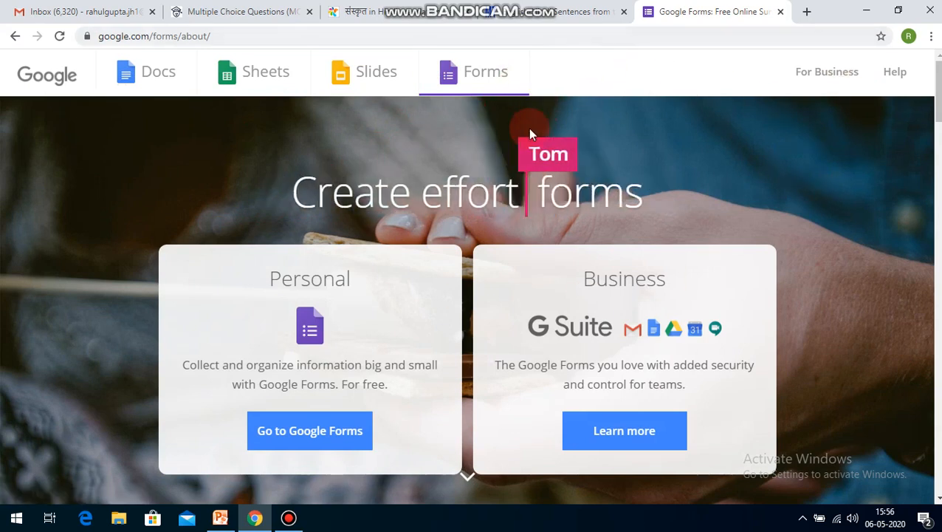
click(464, 77)
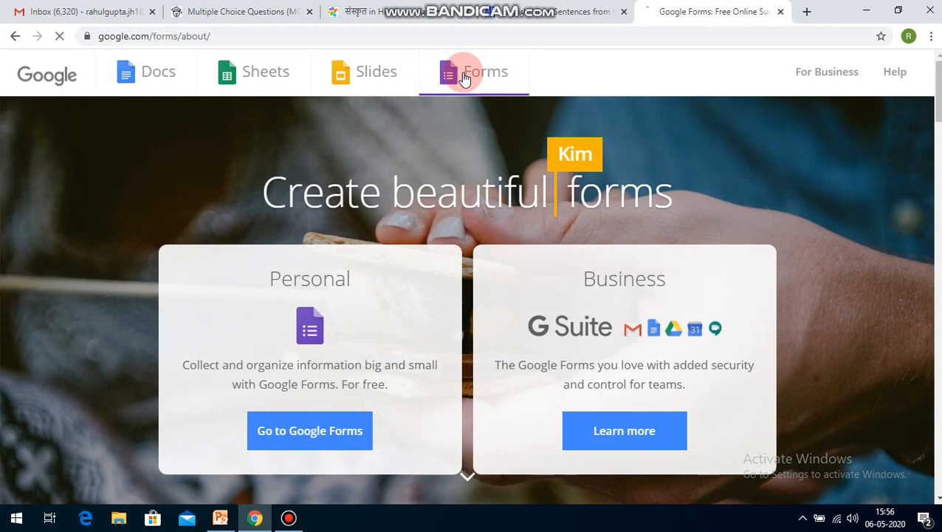
click(464, 77)
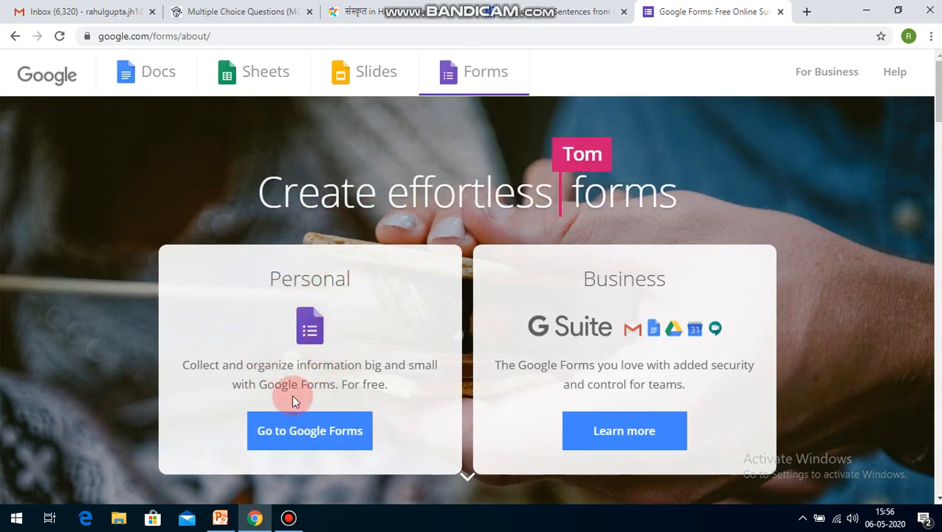
click(288, 432)
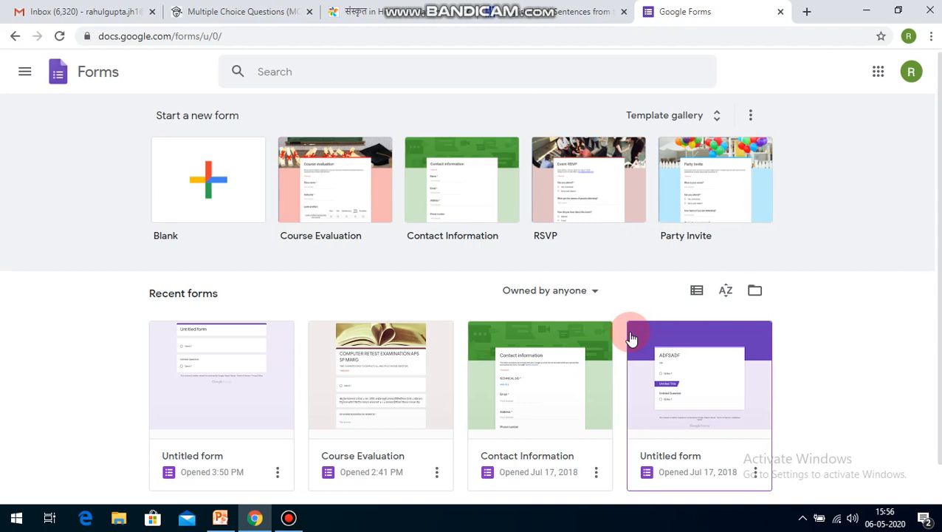
Step: Look through the template gallery from the recently used forms down to the Education templates, and check the recent forms list
click(720, 118)
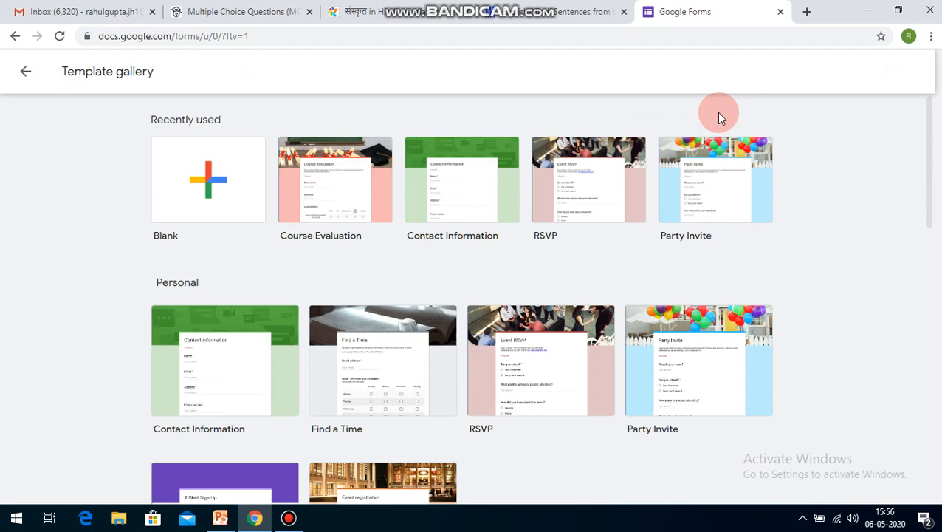
mouse_move(928, 198)
mouse_down()
mouse_move(929, 223)
mouse_move(934, 204)
mouse_up()
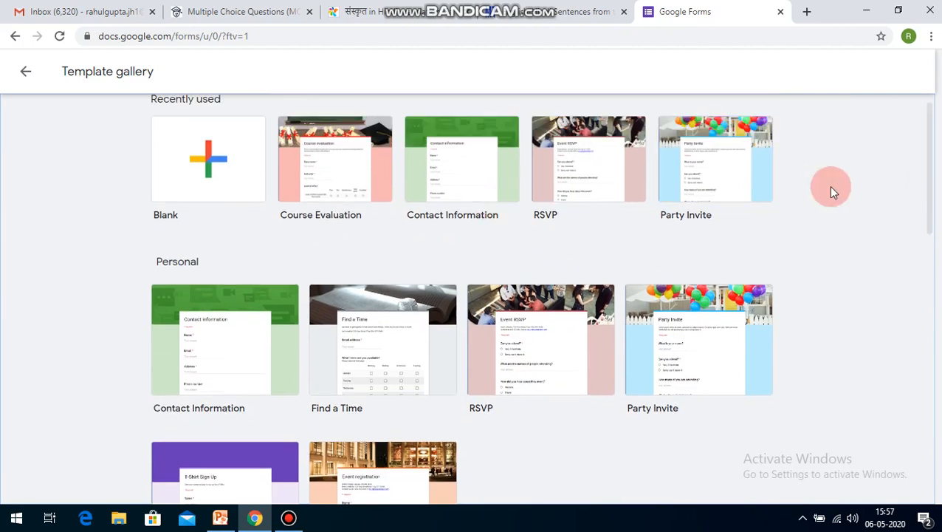
drag(922, 186, 931, 448)
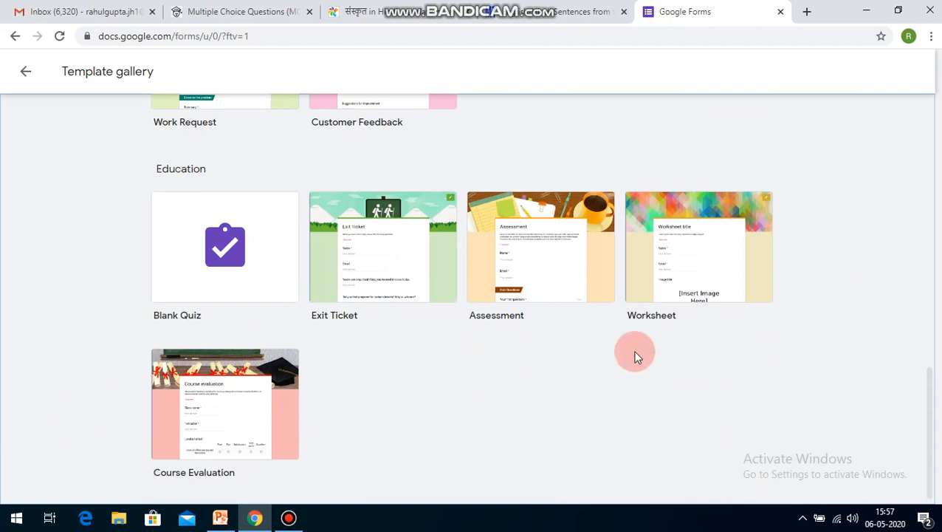
drag(930, 393, 929, 118)
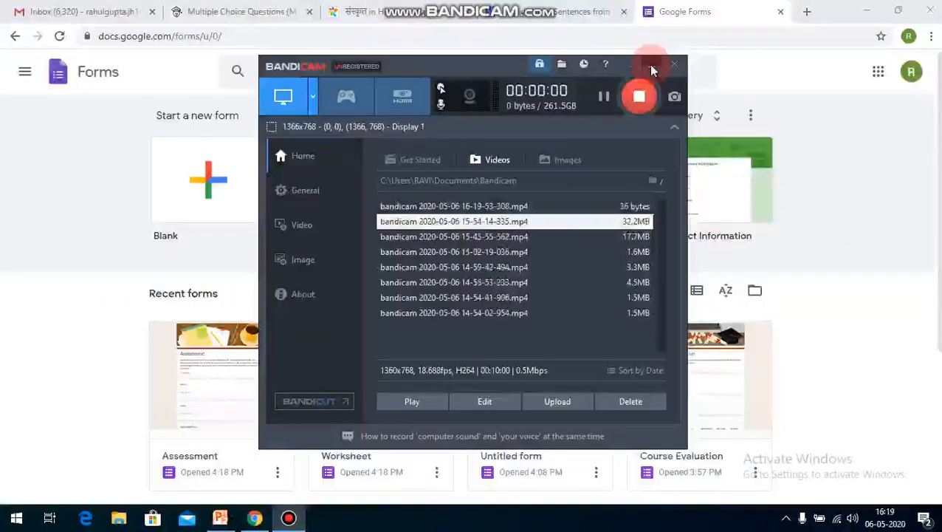
click(651, 70)
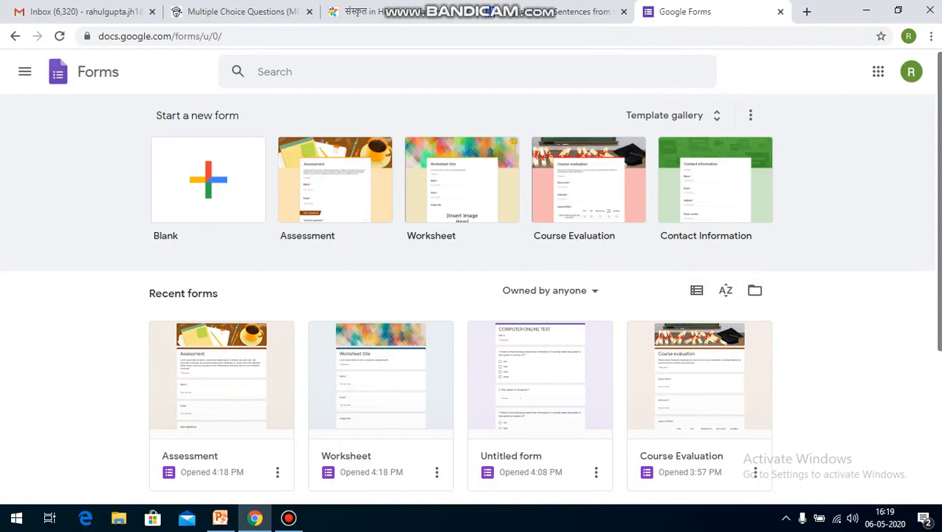
drag(937, 187, 938, 336)
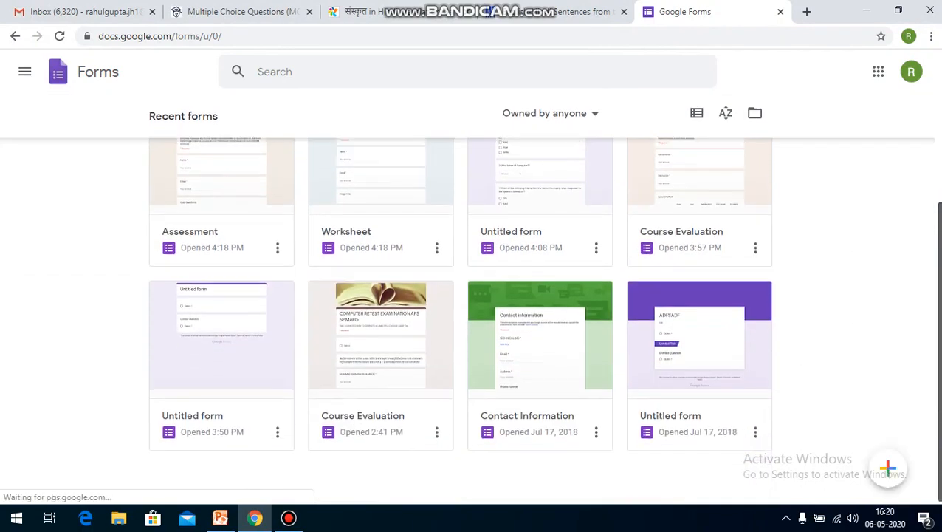
scroll(888, 467, up, 5)
Step: Open the Assessment template from the Education section of the template gallery
click(722, 117)
drag(932, 158, 937, 399)
scroll(559, 354, down, 1)
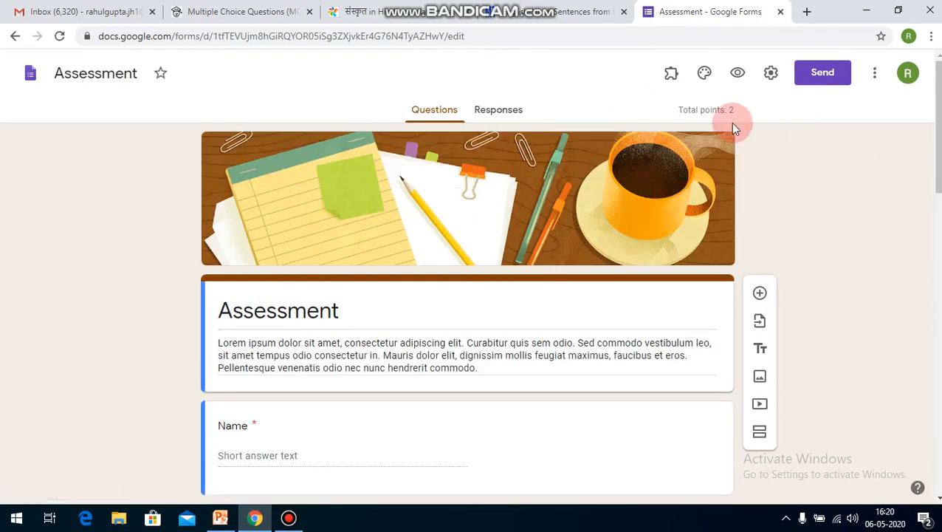
Step: Examine the Assessment template's header, name and email fields, and its sample quiz questions
scroll(469, 310, down, 6)
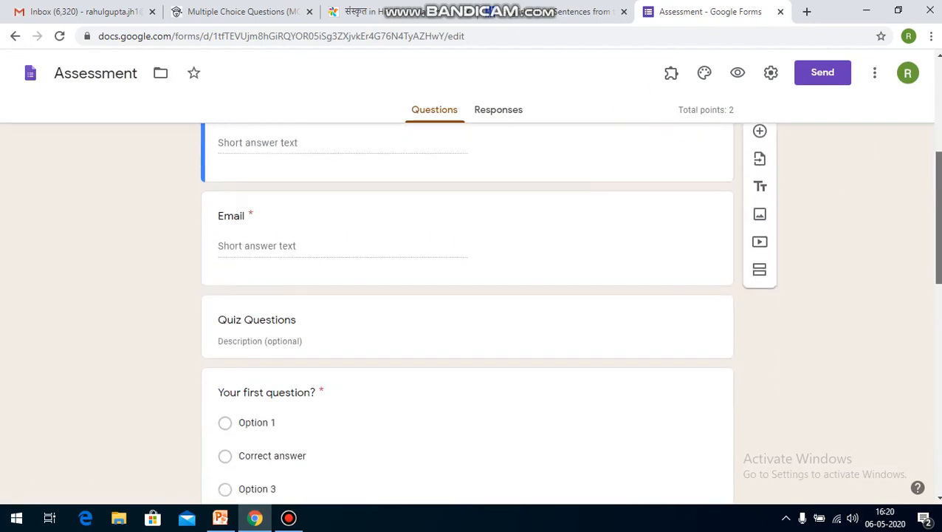
scroll(467, 310, up, 6)
scroll(467, 310, down, 2)
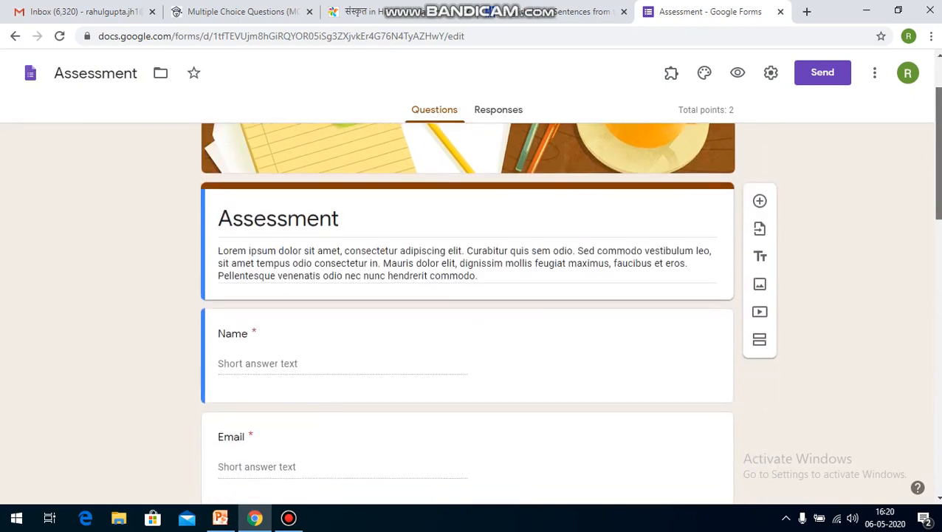
drag(938, 177, 938, 184)
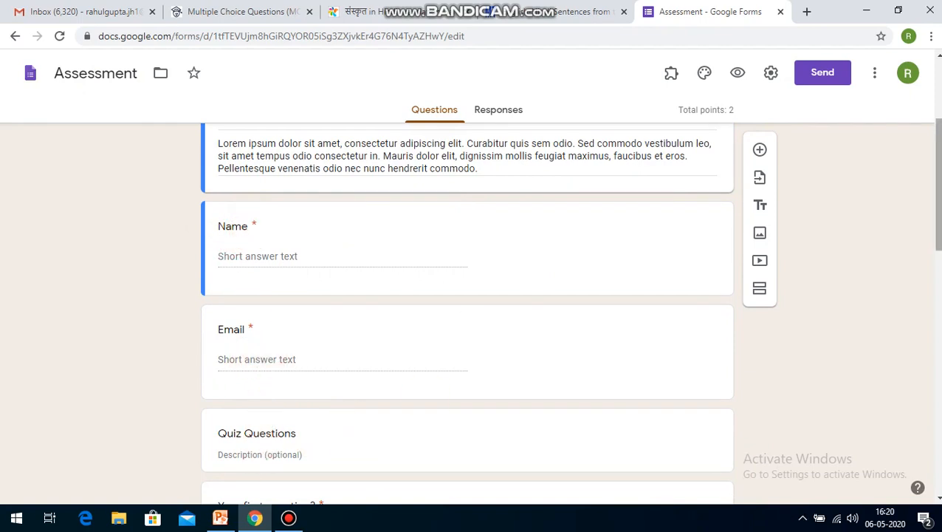
scroll(936, 185, down, 2)
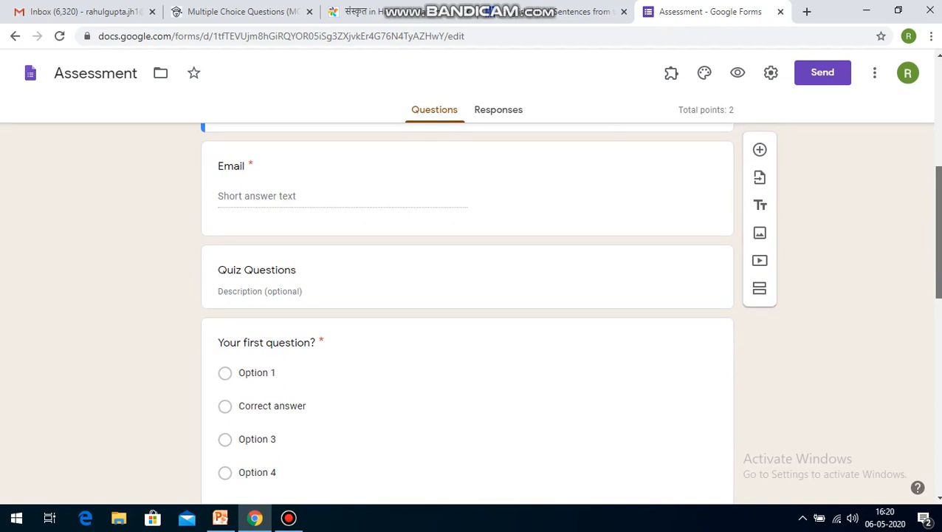
scroll(936, 222, down, 2)
click(441, 305)
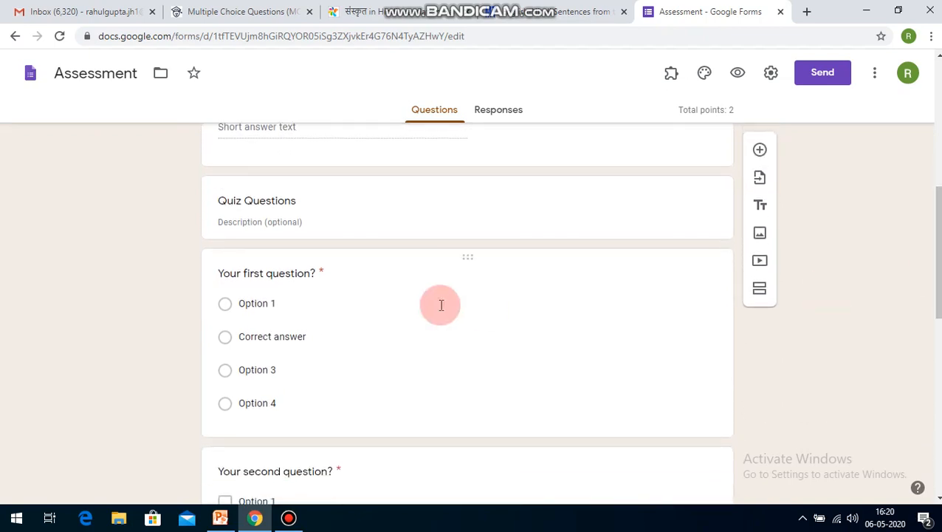
scroll(936, 221, down, 3)
scroll(936, 222, down, 2)
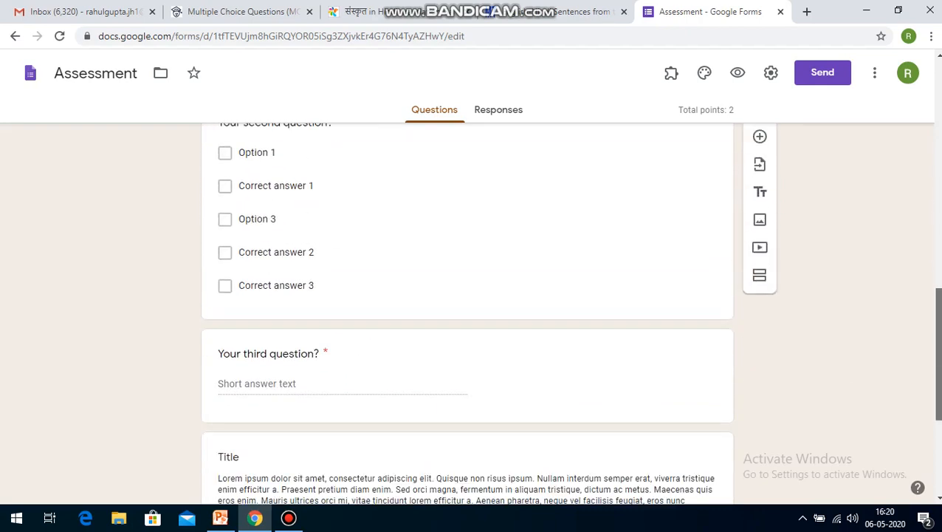
drag(936, 347, 936, 115)
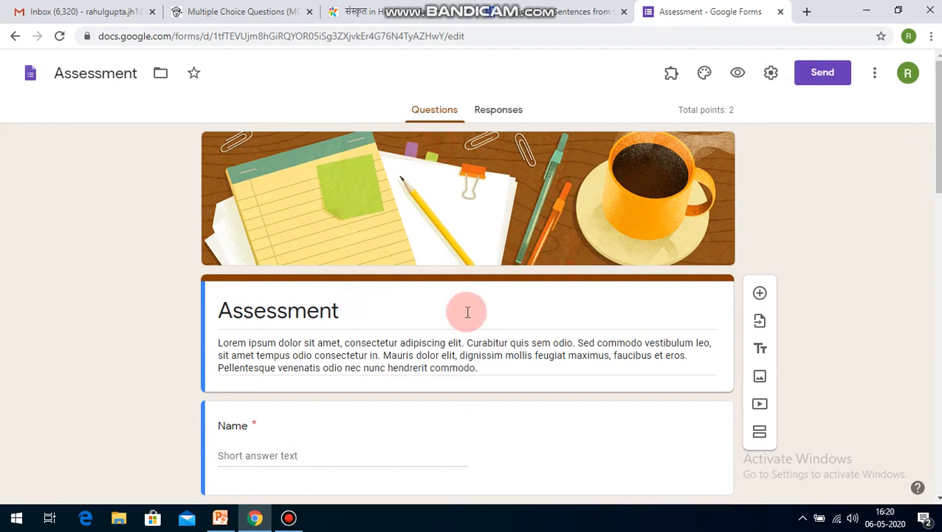
Step: Leave the Assessment form, create a new blank form and title it COMPUTER ONLINE TEST
click(8, 42)
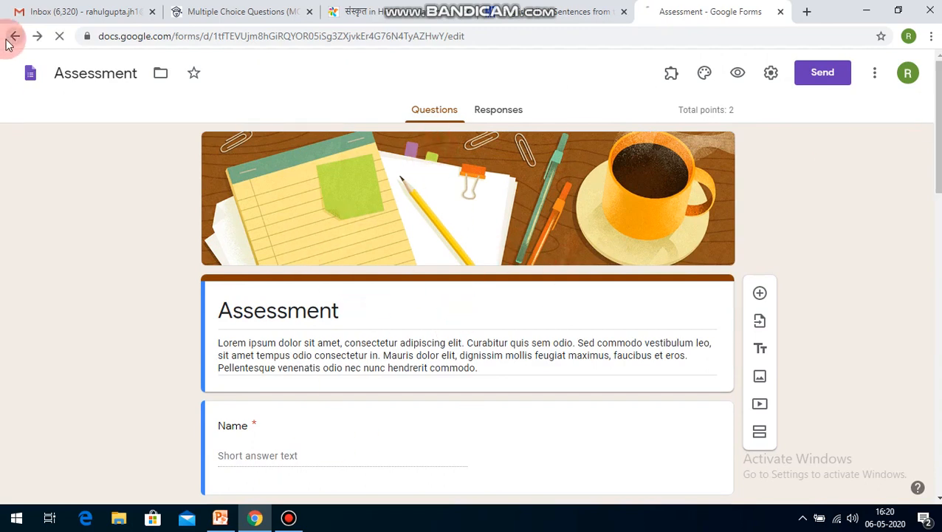
click(179, 185)
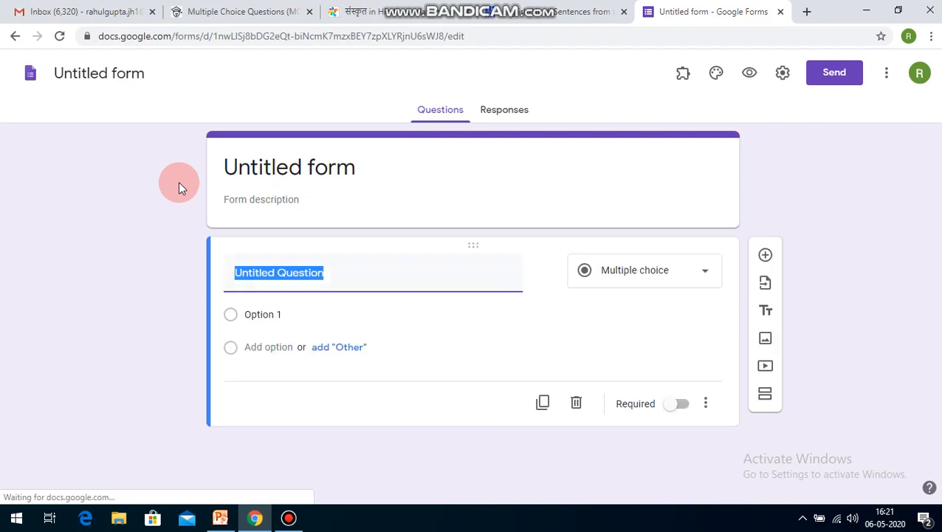
click(375, 169)
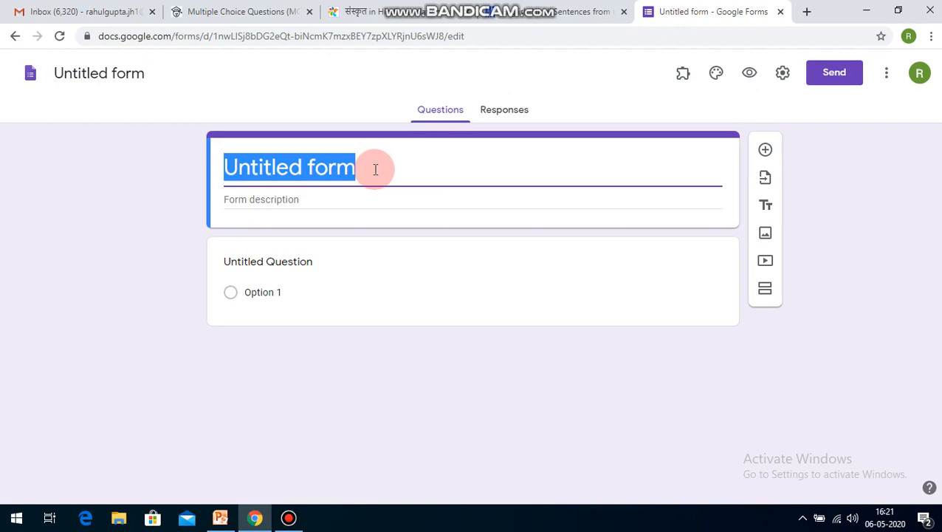
text(computer)
key(BackSpace)
key(BackSpace)
key(BackSpace)
key(BackSpace)
key(BackSpace)
key(BackSpace)
key(BackSpace)
key(BackSpace)
key(BackSpace)
text(COMPUTER )
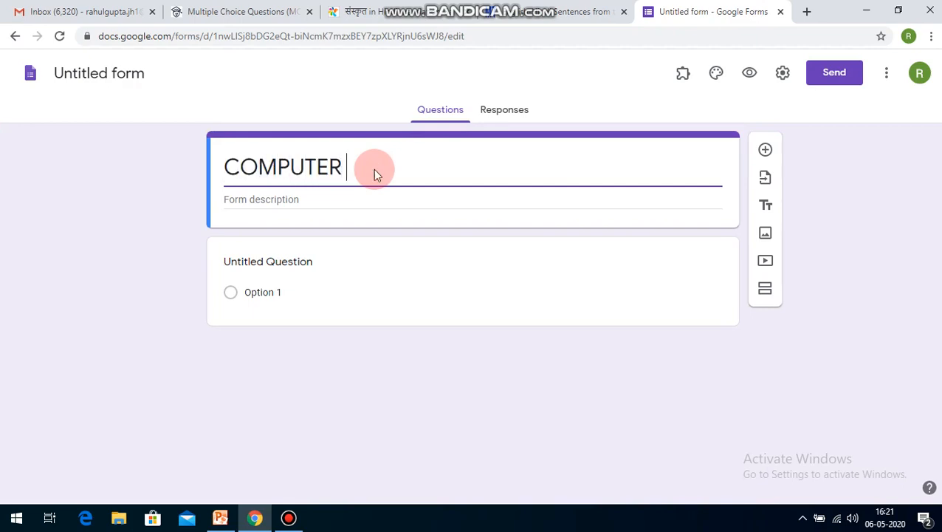
text(ONLINE TEST)
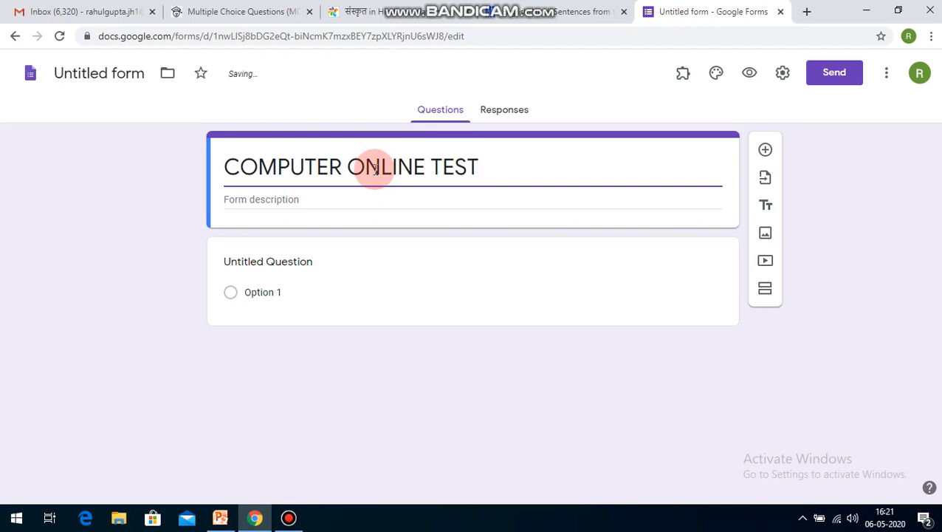
Step: Enter MM 5 as the form description beneath the COMPUTER ONLINE TEST title
click(386, 204)
text(MM 1)
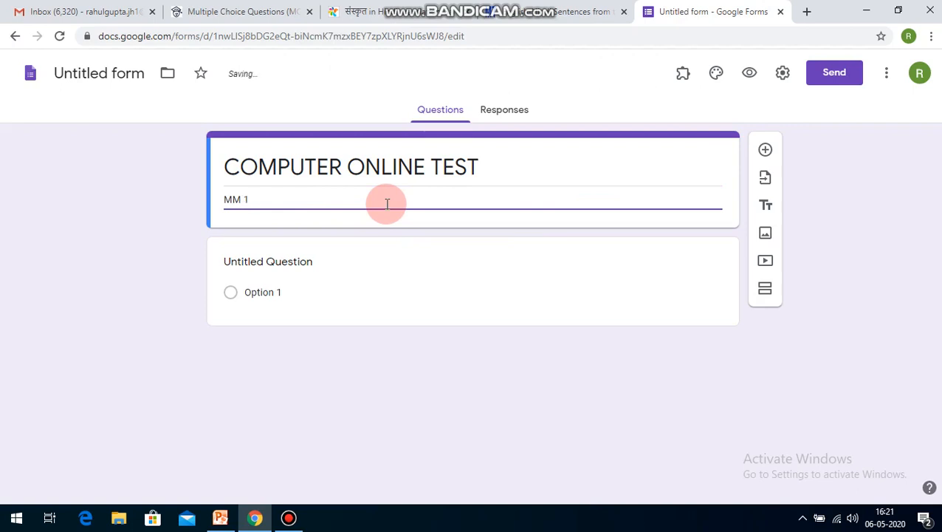
text(05)
click(140, 286)
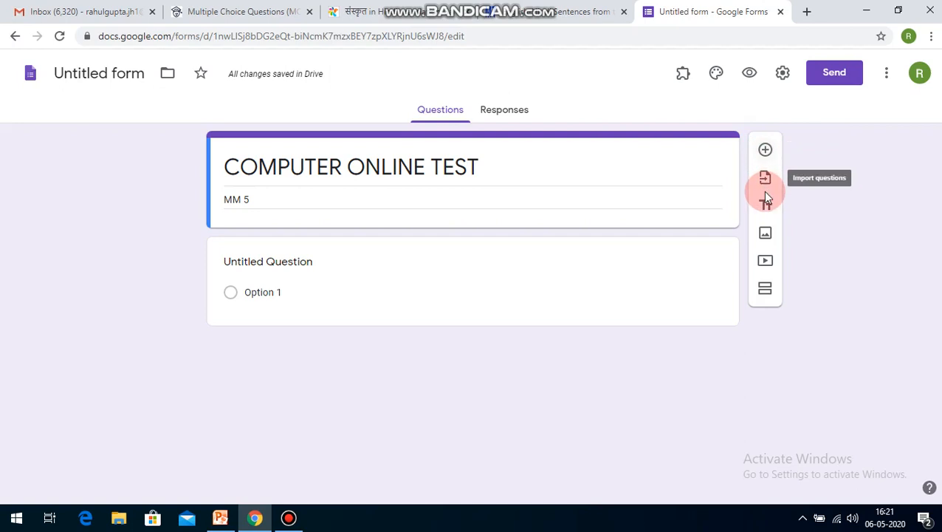
Step: Add a new question below the form header and choose Multiple choice as its type
click(765, 150)
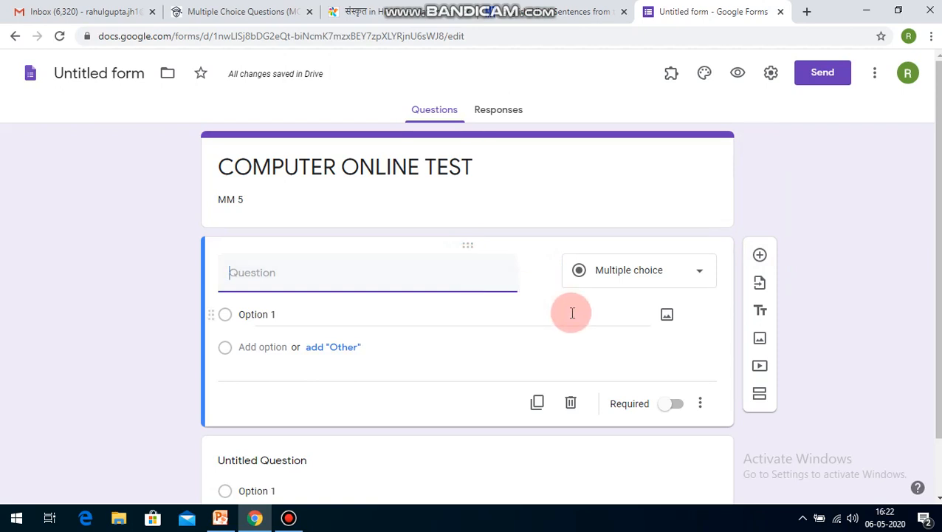
click(626, 276)
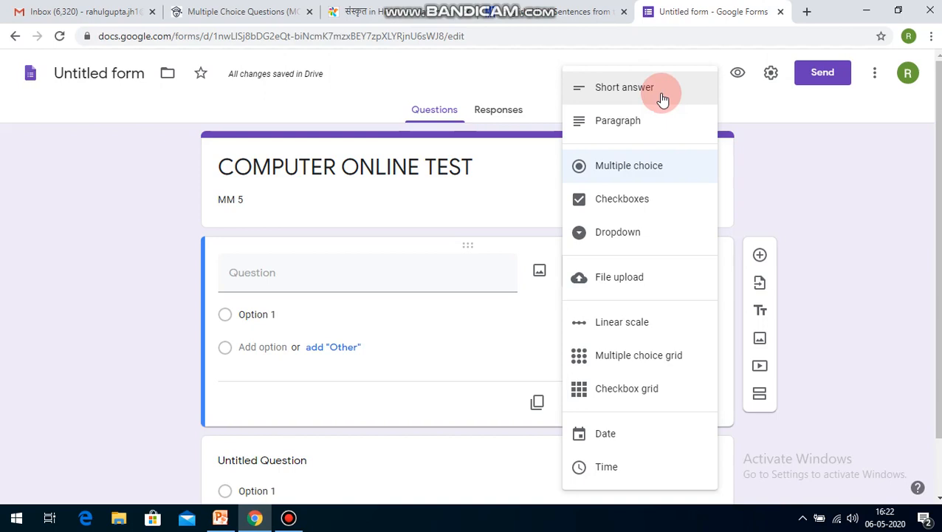
click(647, 170)
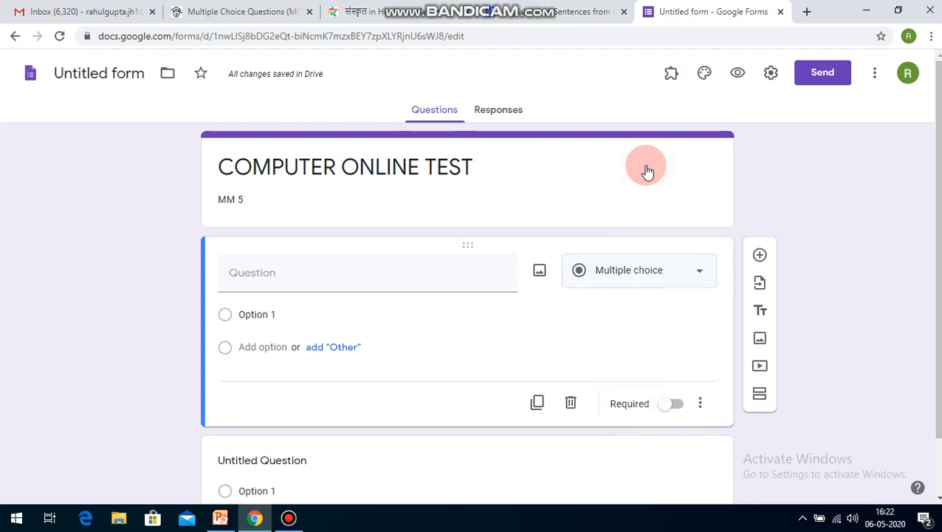
Step: Copy question 1 about retaining information when power is turned off from the scholarexpress.com page into the new question's text
click(269, 275)
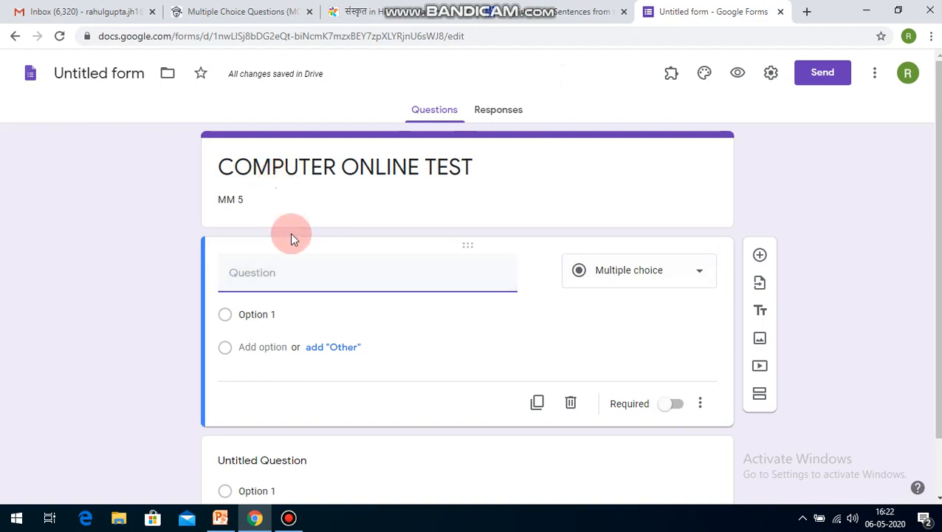
click(251, 12)
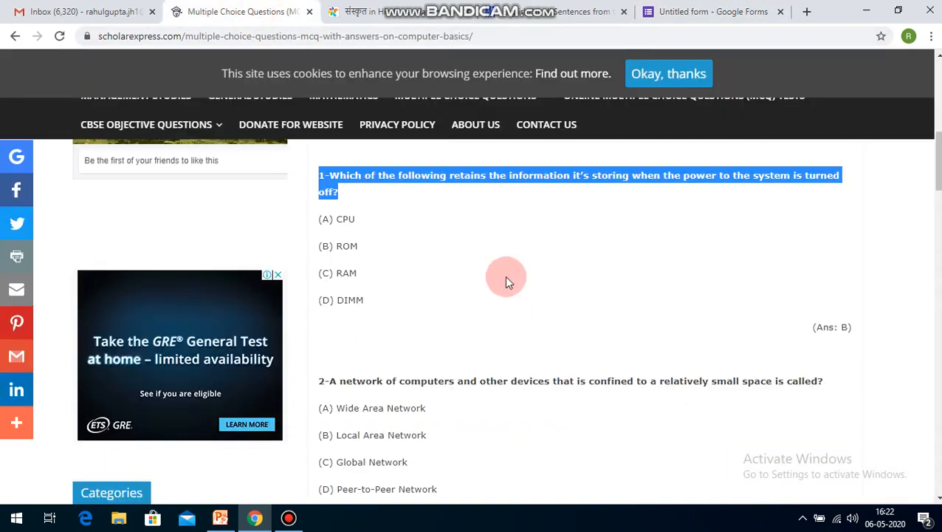
right_click(452, 181)
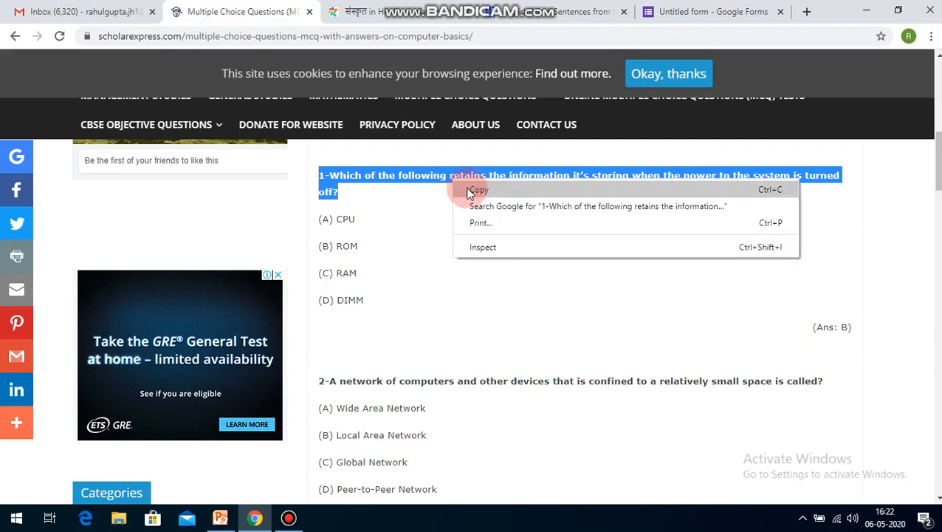
click(469, 193)
click(668, 11)
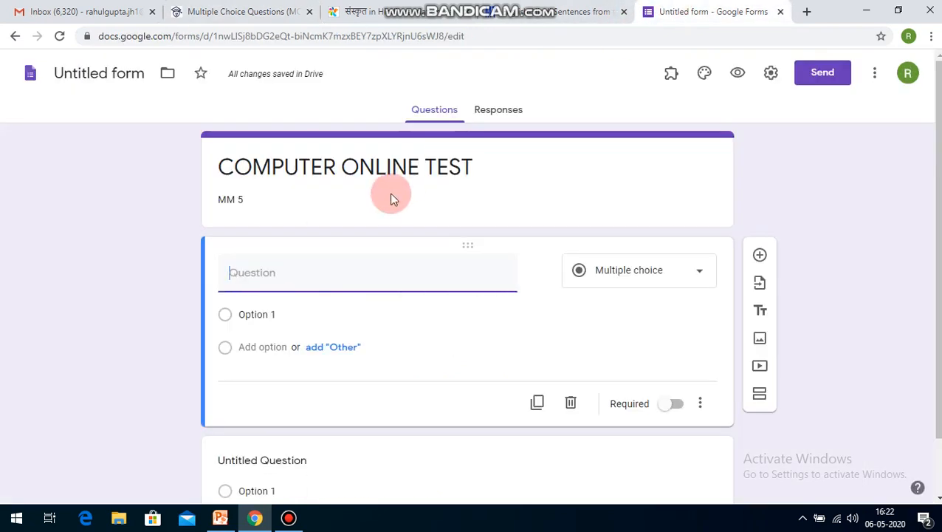
click(332, 266)
key(ctrl+v)
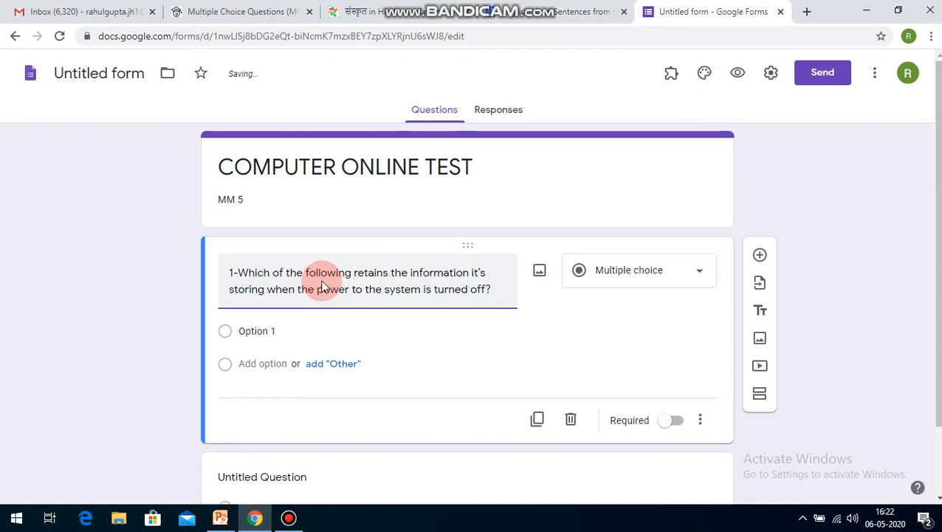
click(901, 299)
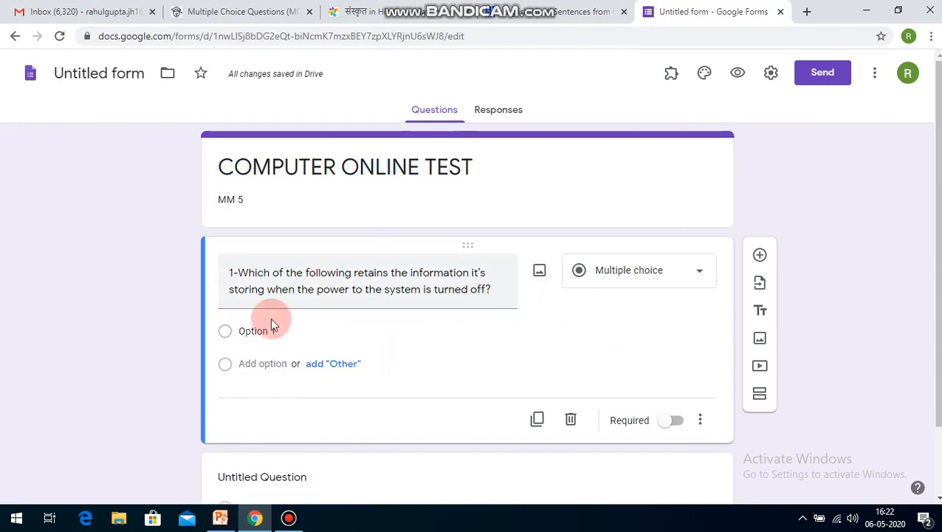
Step: Check question 1's answer choices on the scholarexpress.com page and set the form question's first option to CPU
click(246, 332)
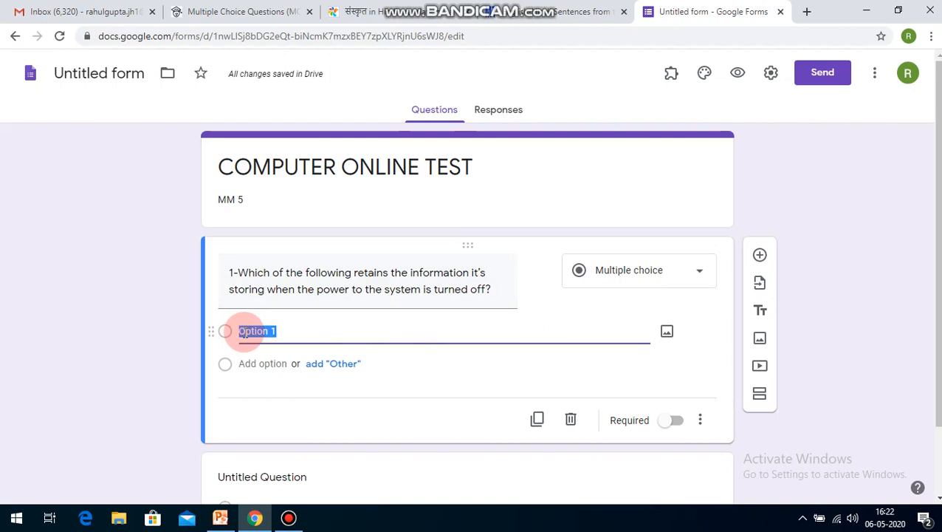
click(248, 5)
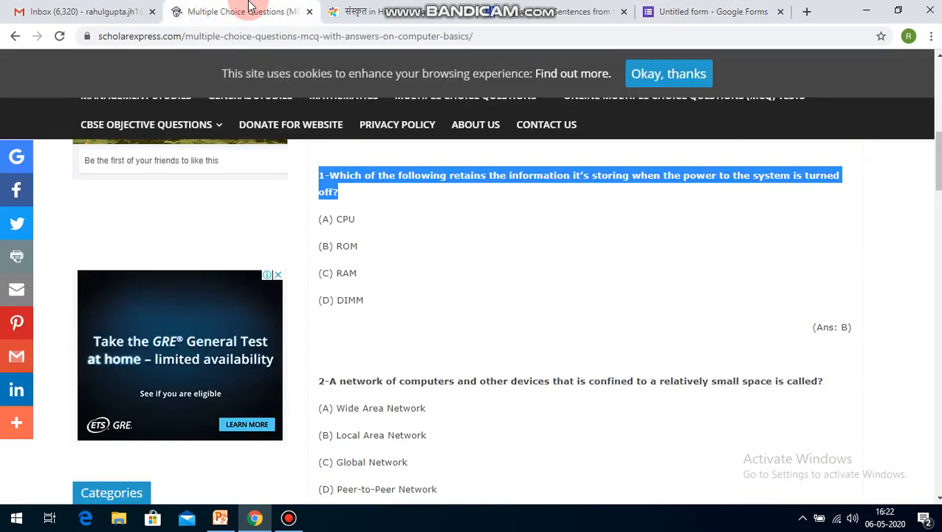
click(358, 217)
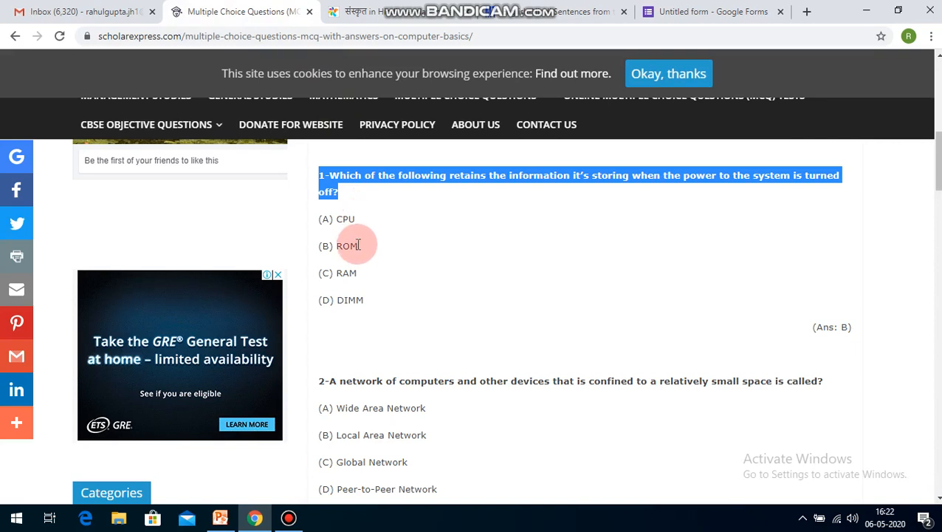
click(735, 6)
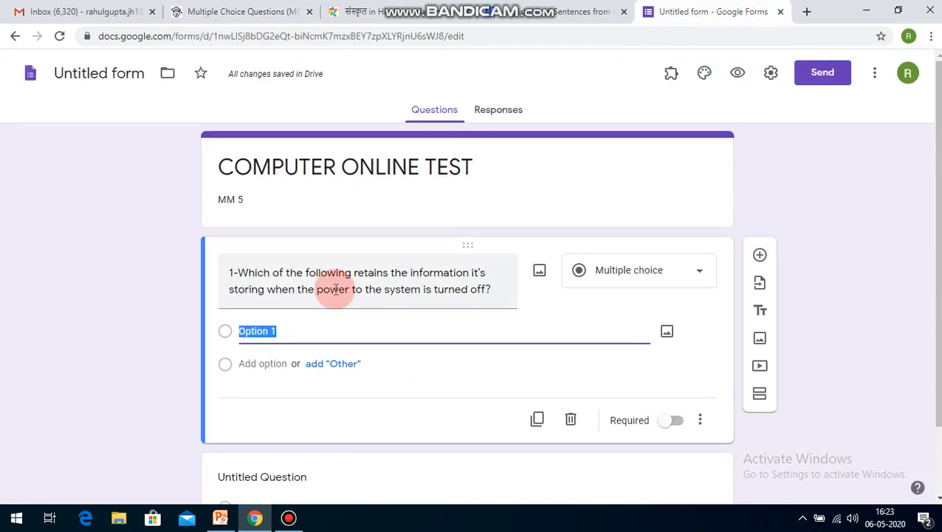
text(CPU)
key(Tab)
Step: Add ROM, RAM and DIMM as the second, third and fourth options of question 1
click(275, 362)
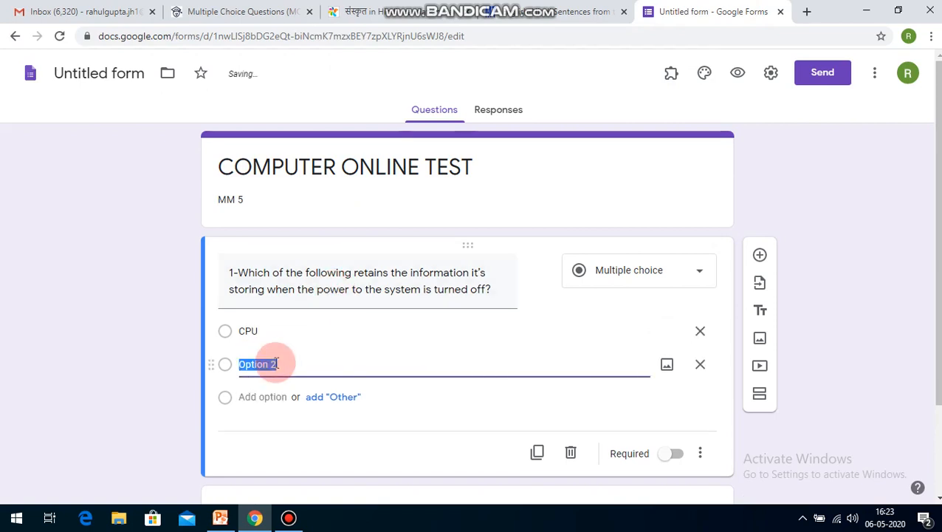
text(ROM)
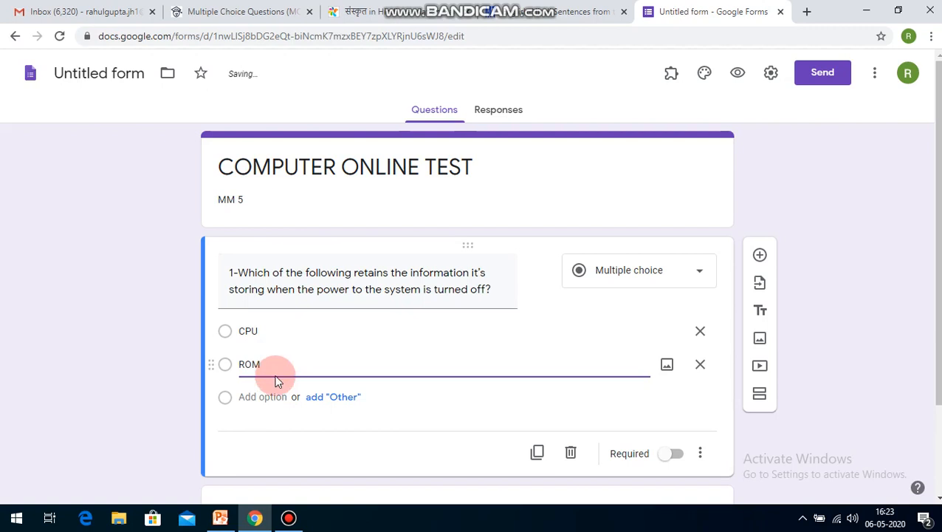
click(270, 388)
text(RAM)
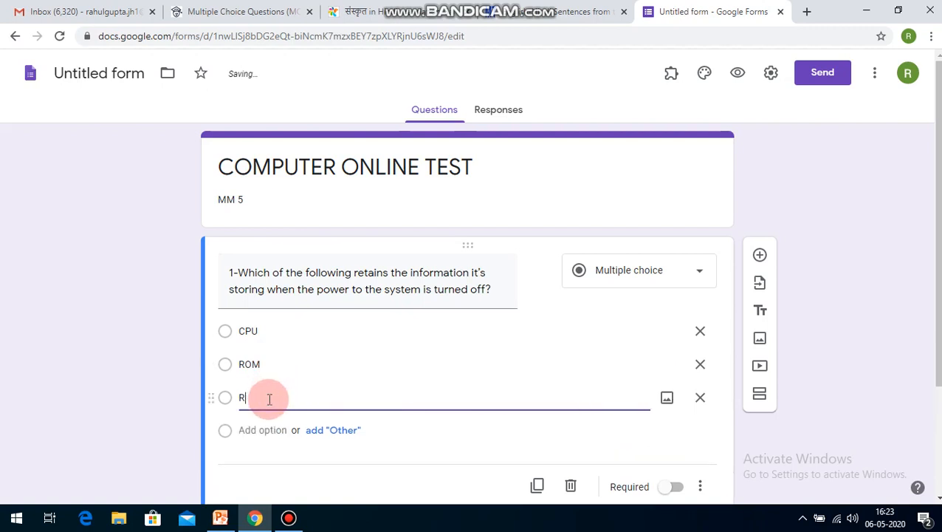
click(262, 429)
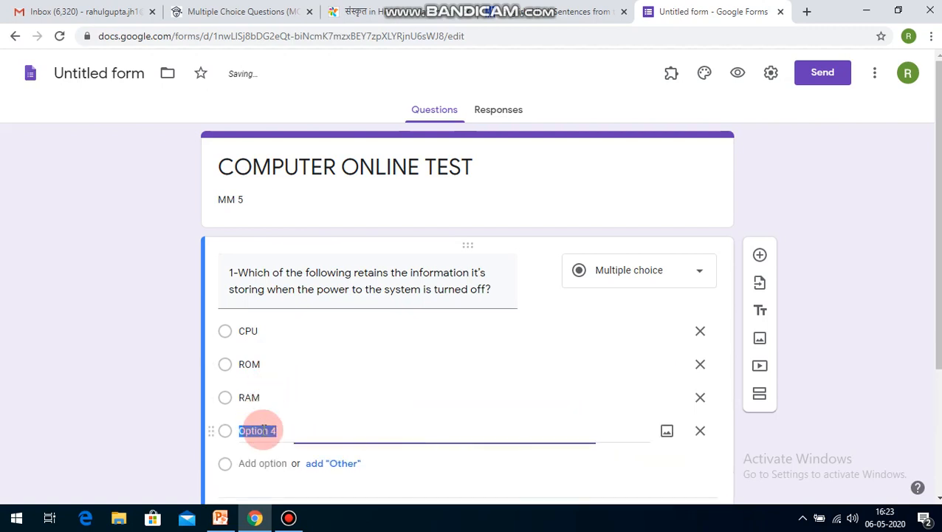
text(DIMM)
click(165, 395)
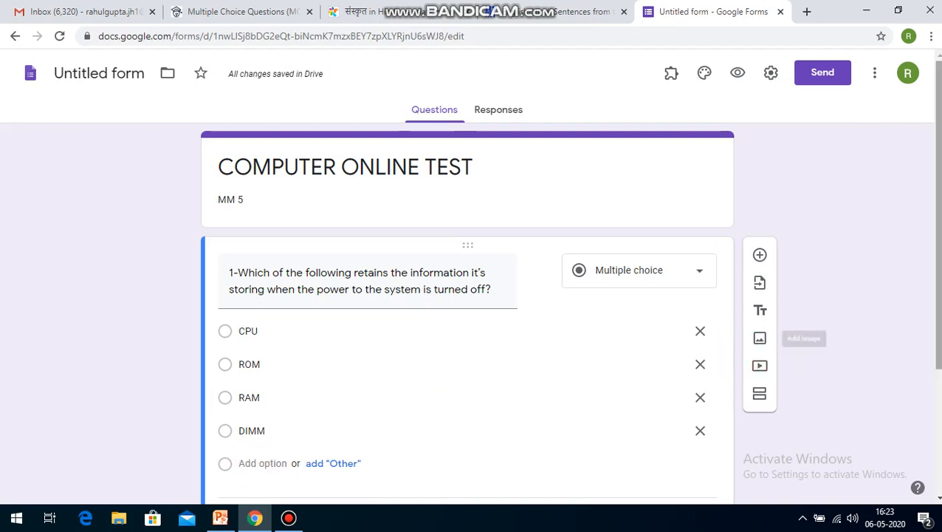
Step: Remove the DIMM option from question 1 and add it again as the fourth option
scroll(569, 306, down, 1)
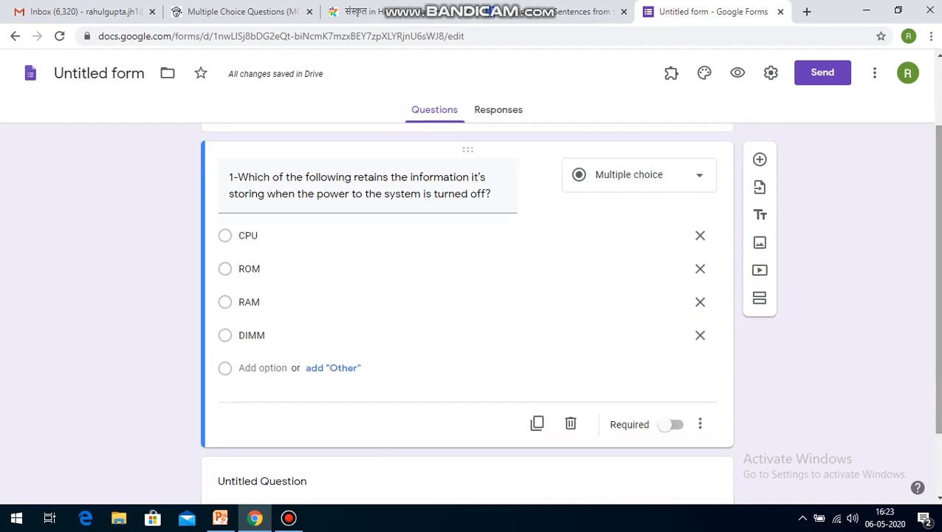
click(700, 335)
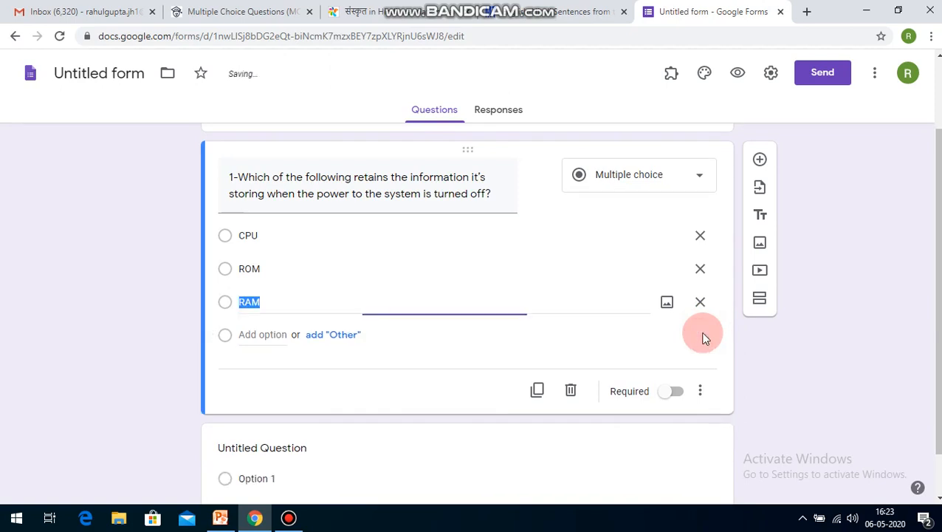
click(264, 335)
text(DIM)
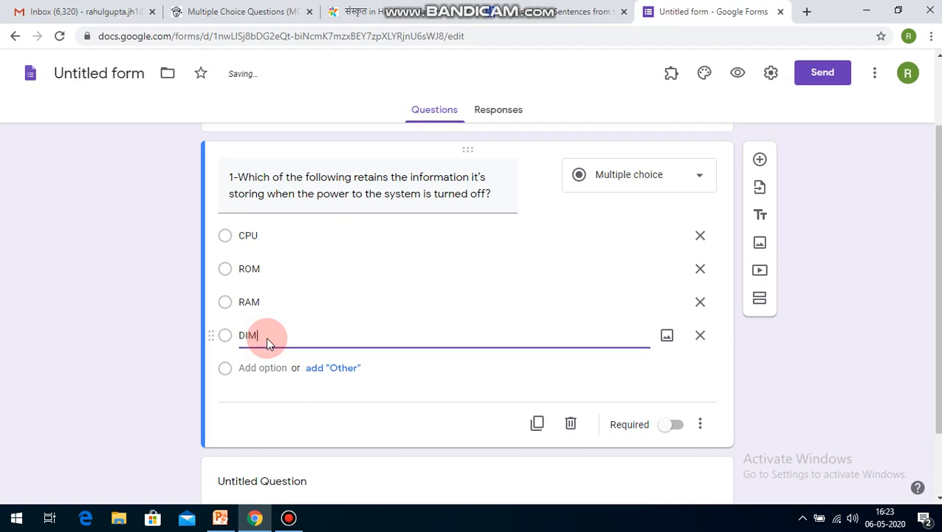
text(M)
click(811, 408)
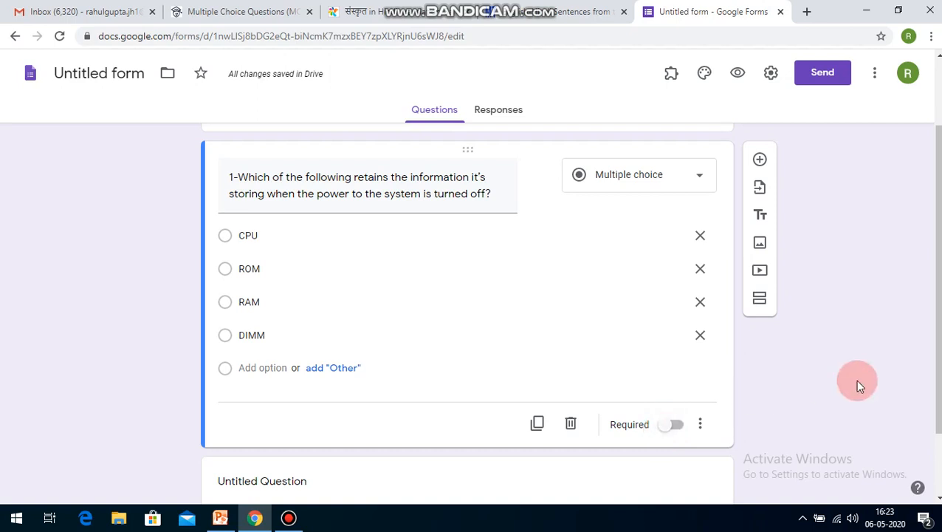
Step: Make question 1 a required question
scroll(936, 295, up, 2)
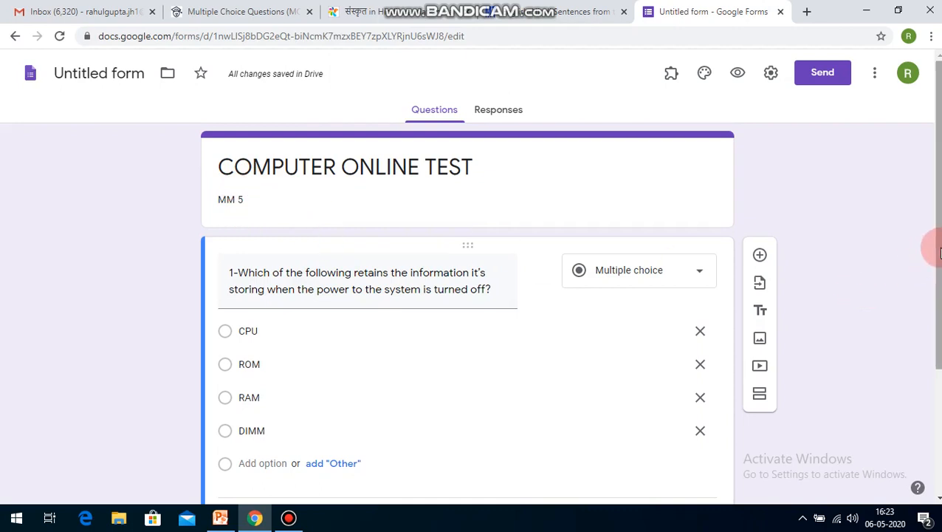
scroll(936, 252, down, 2)
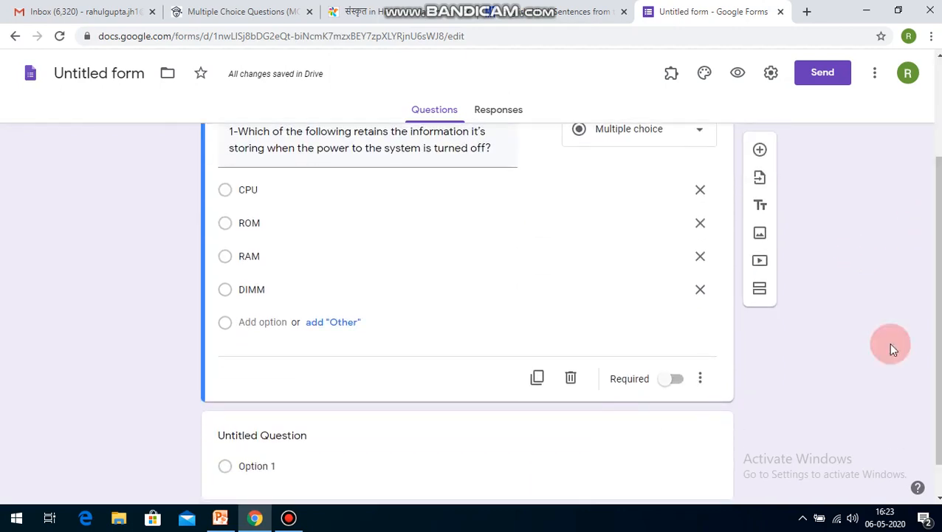
click(668, 382)
click(631, 286)
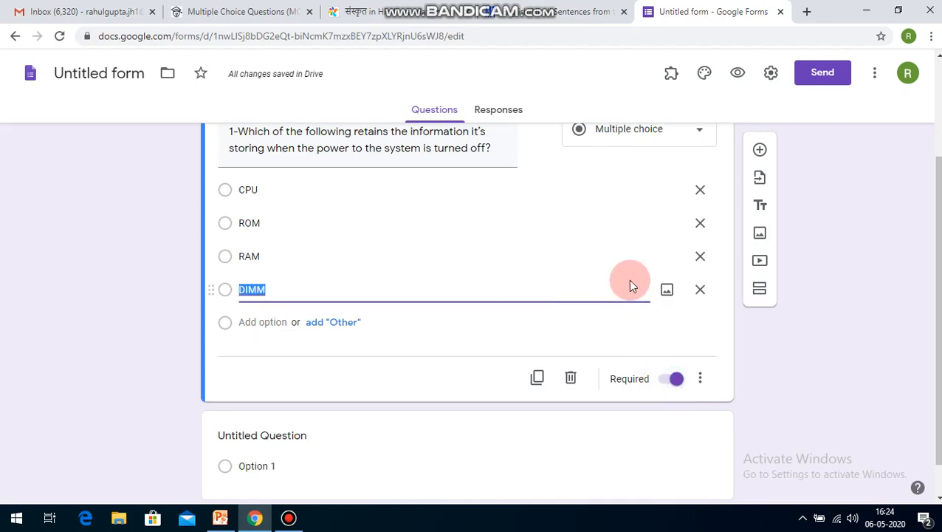
click(707, 323)
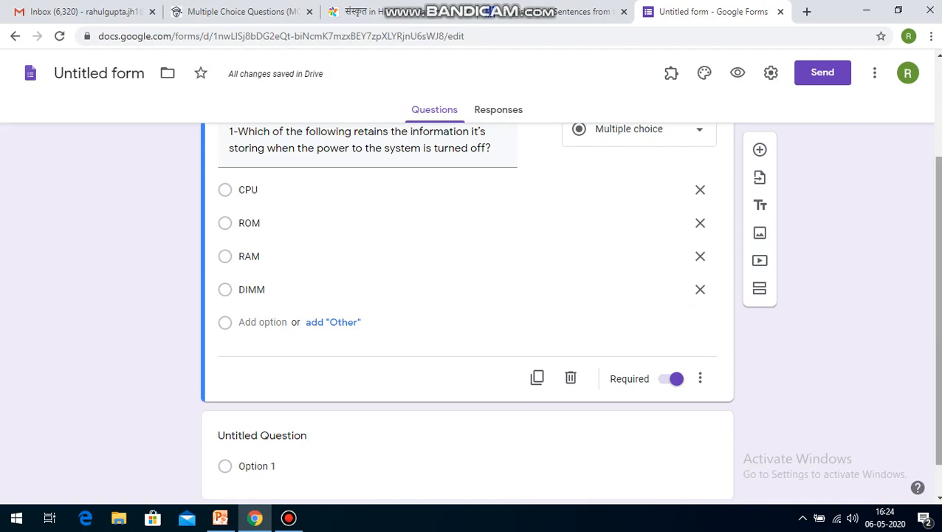
Step: Duplicate question 1 together with its four answer options
scroll(467, 295, up, 2)
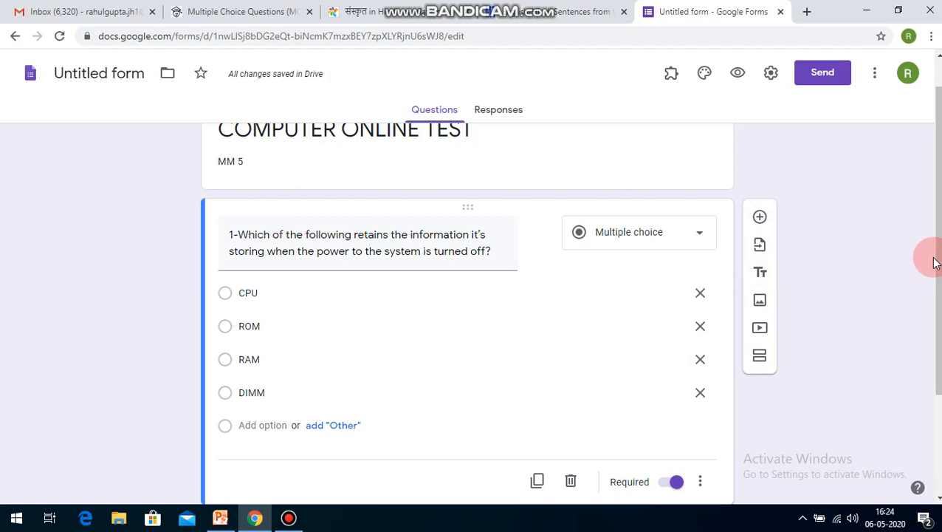
scroll(935, 260, down, 2)
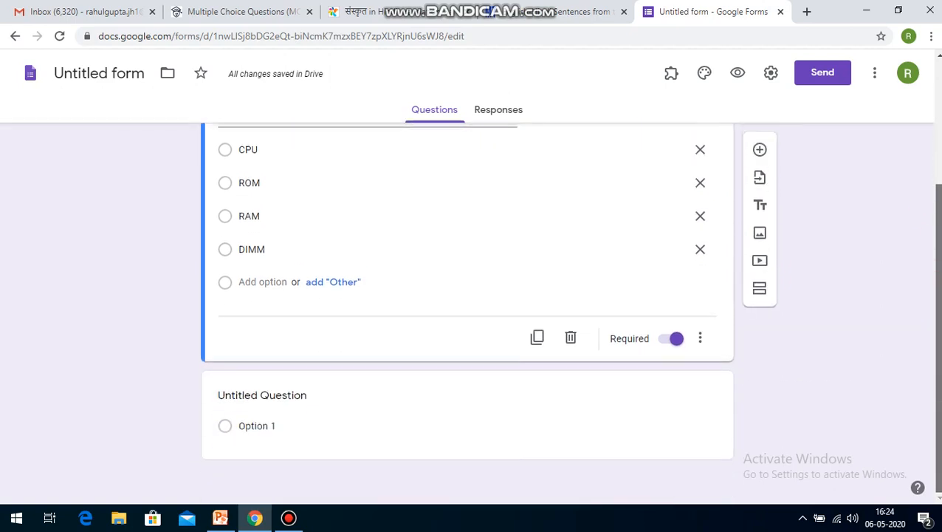
click(536, 340)
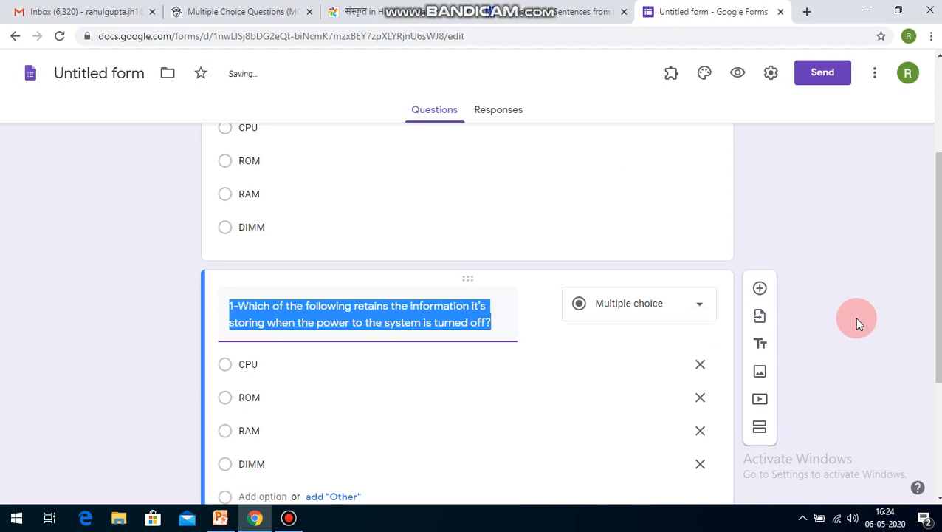
drag(937, 290, 935, 348)
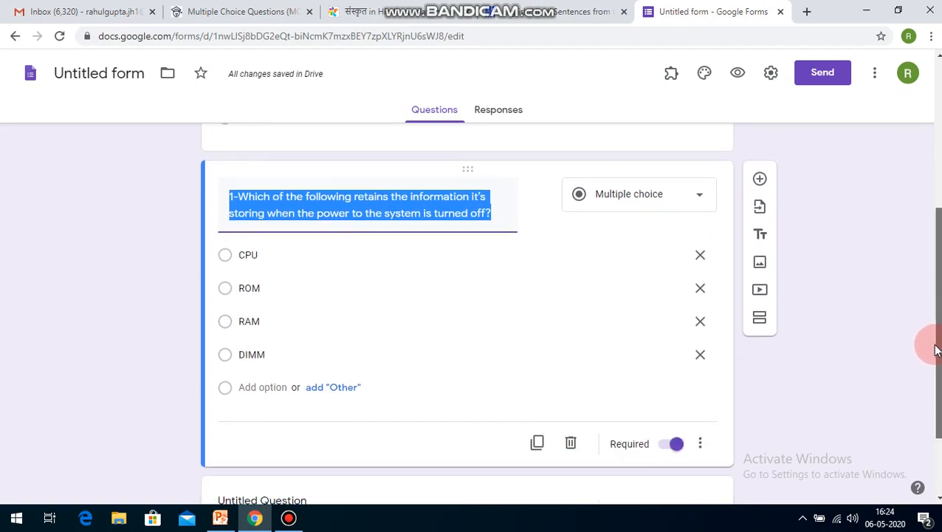
Step: Replace the duplicated question's text with question 2 from the MCQ page, "A network of computers and other devices that is confined to a relatively small space is called?"
click(521, 11)
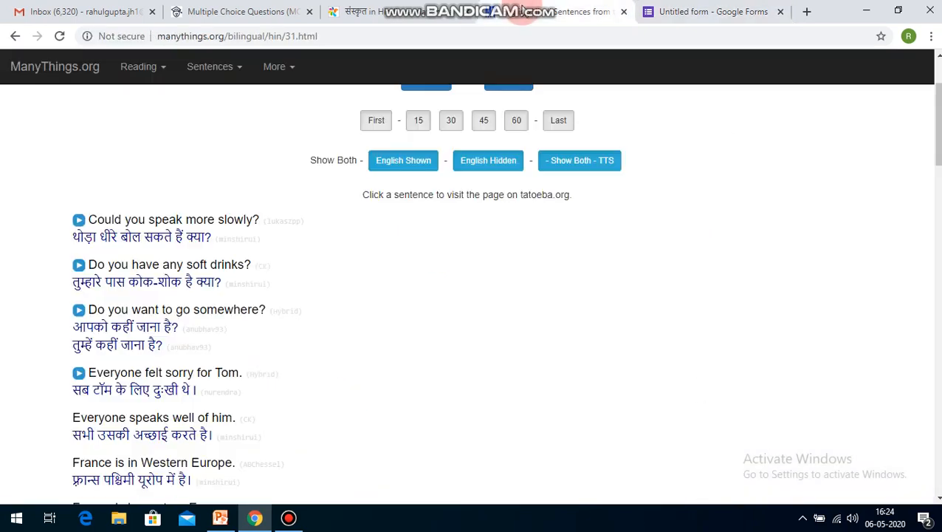
click(251, 11)
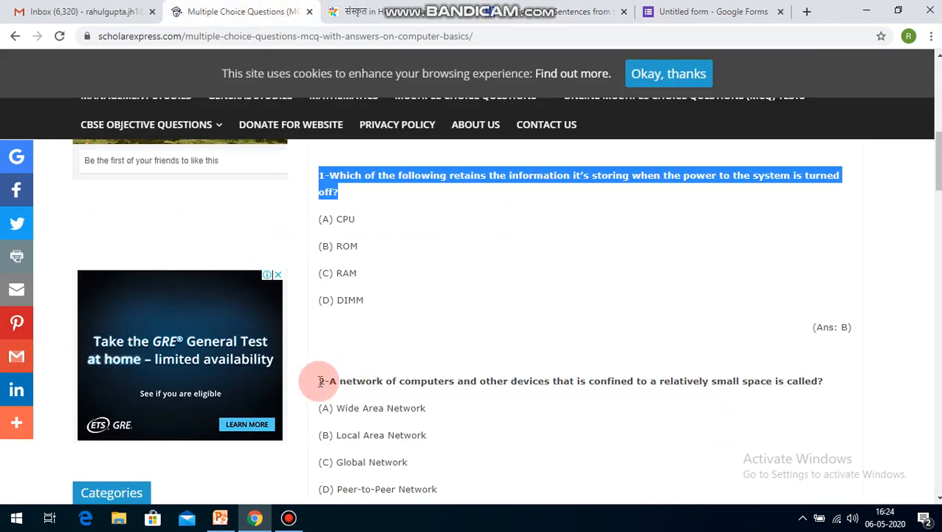
drag(319, 381, 824, 383)
key(ctrl+c)
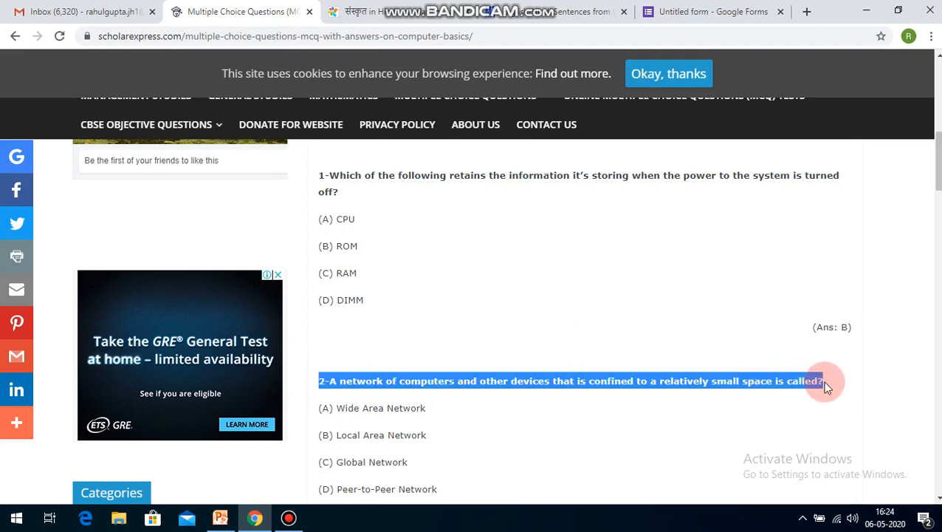
click(709, 11)
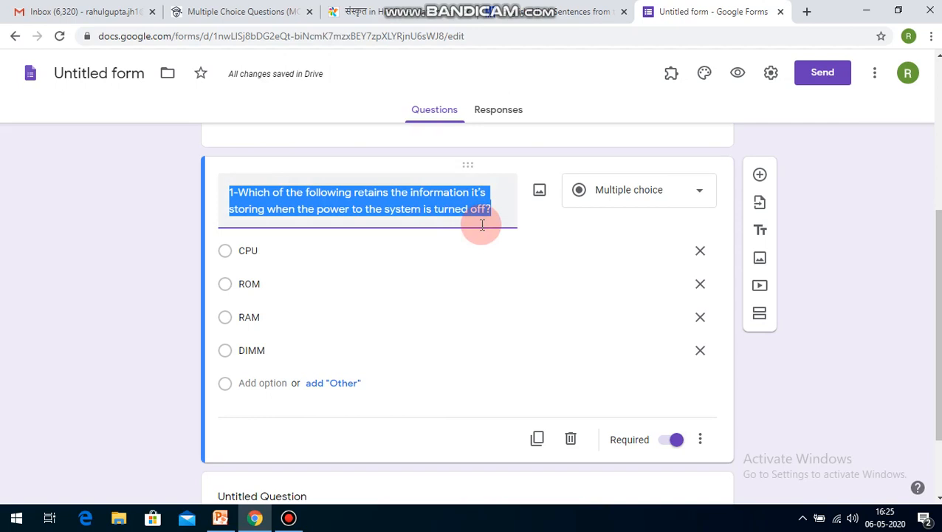
key(ctrl+v)
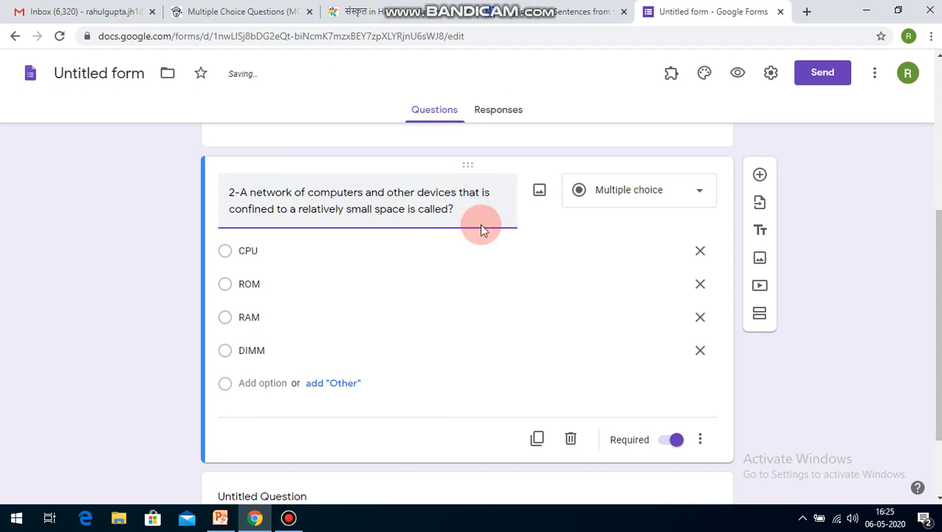
Step: Look up the answer options of question 2 on the computer basics MCQ page
click(260, 250)
double_click(262, 250)
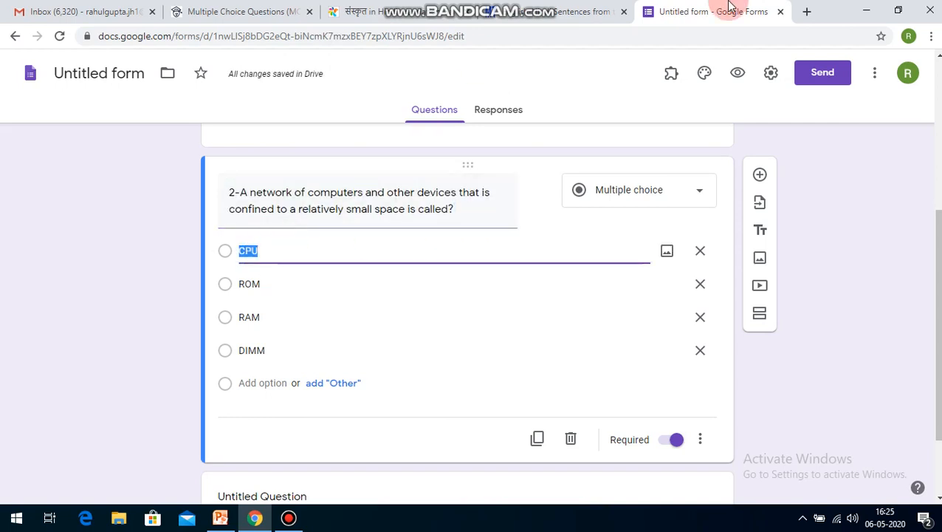
mouse_move(935, 221)
mouse_down()
mouse_move(939, 134)
mouse_move(939, 233)
mouse_up()
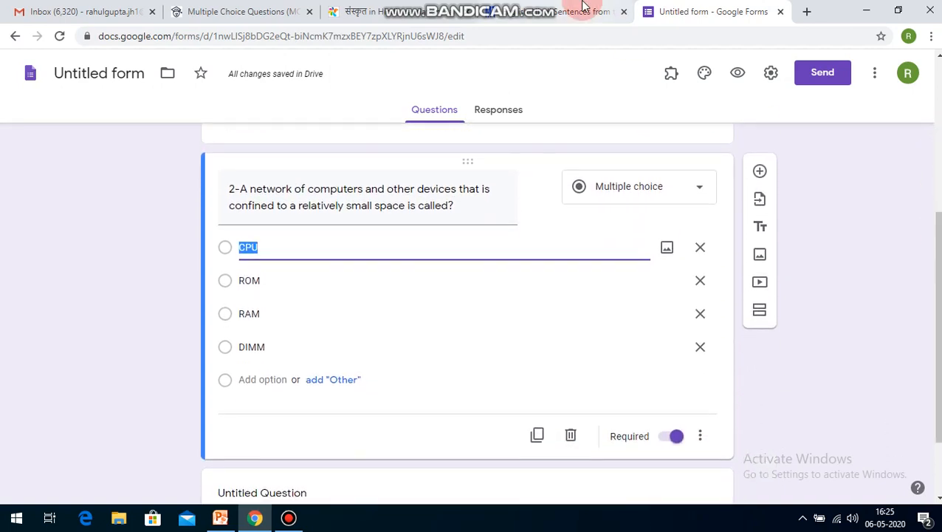
click(582, 9)
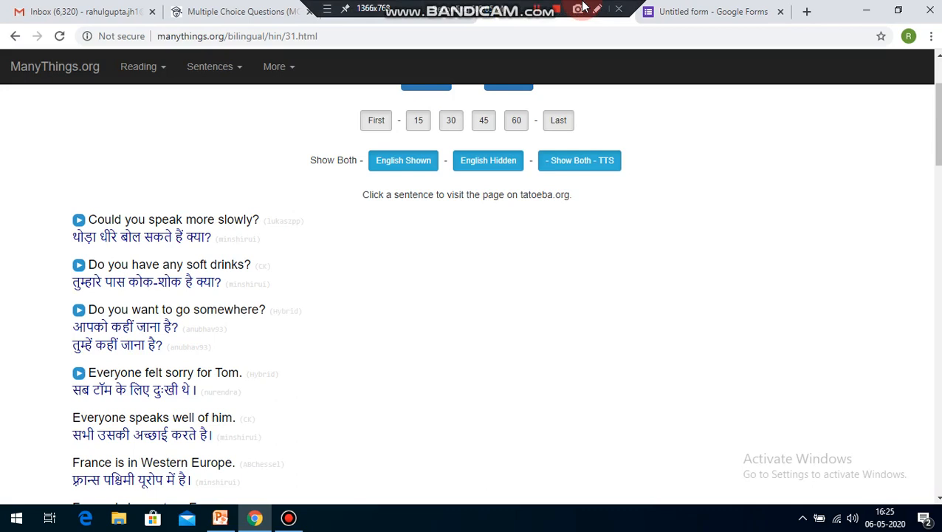
click(686, 10)
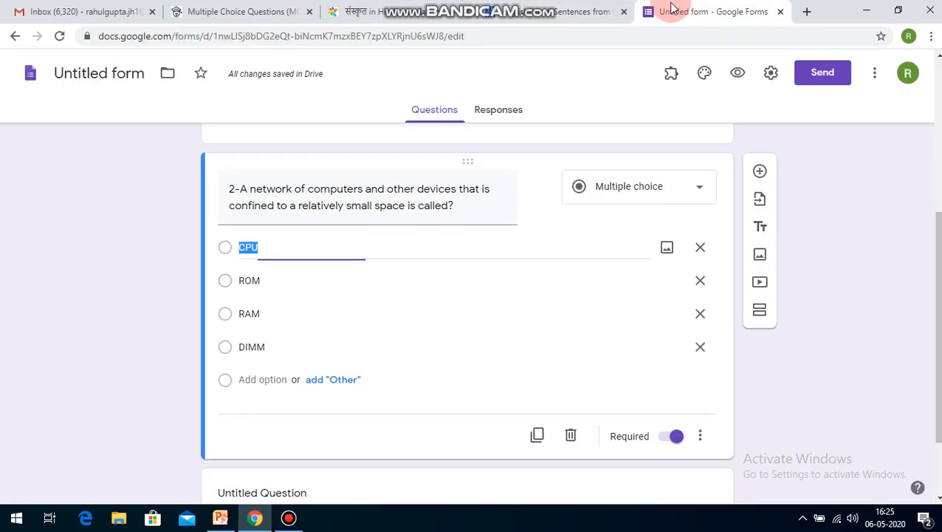
click(423, 9)
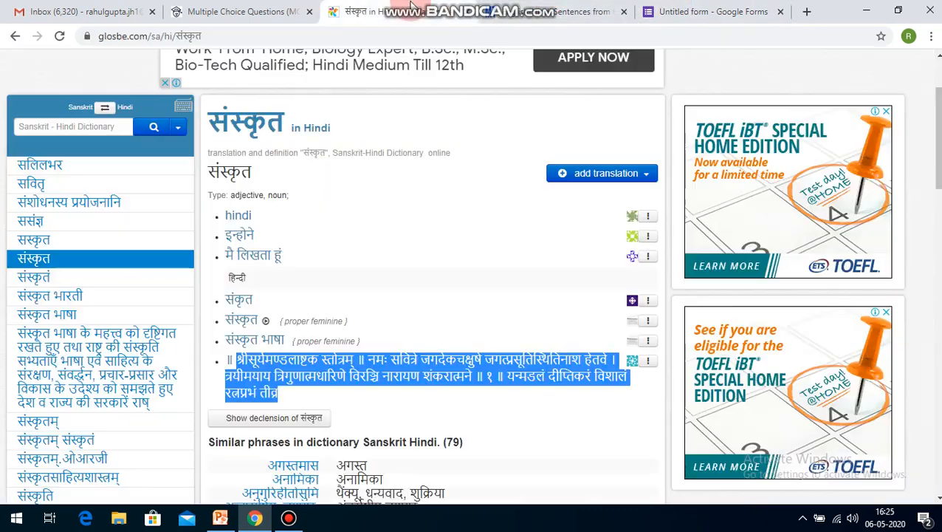
click(214, 9)
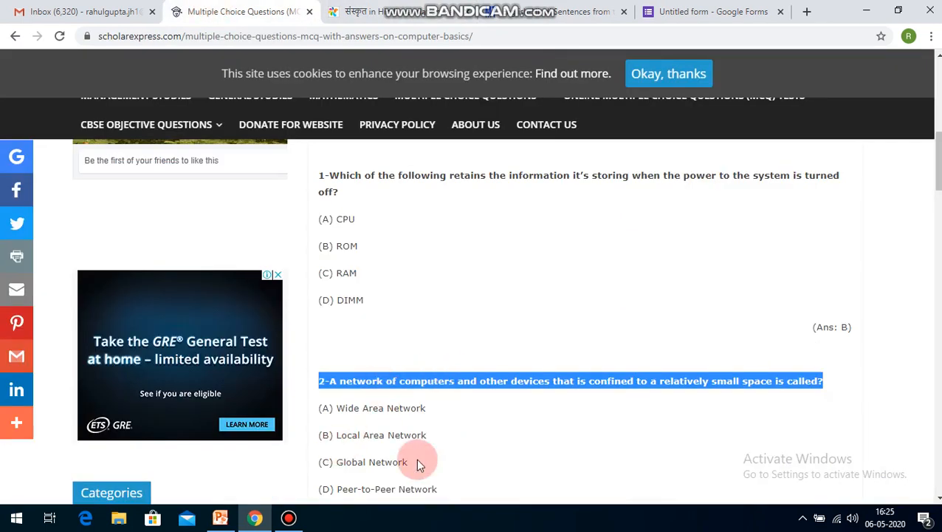
scroll(506, 320, down, 3)
scroll(505, 320, up, 1)
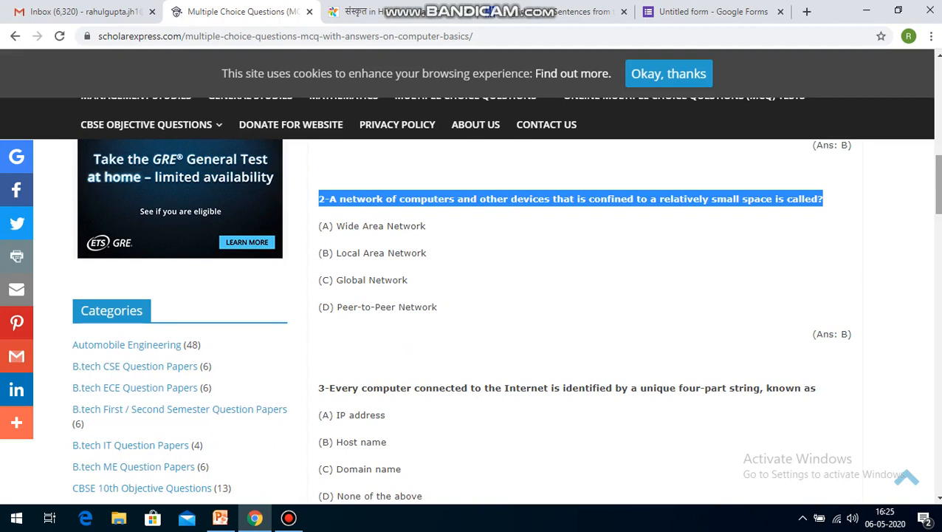
click(687, 11)
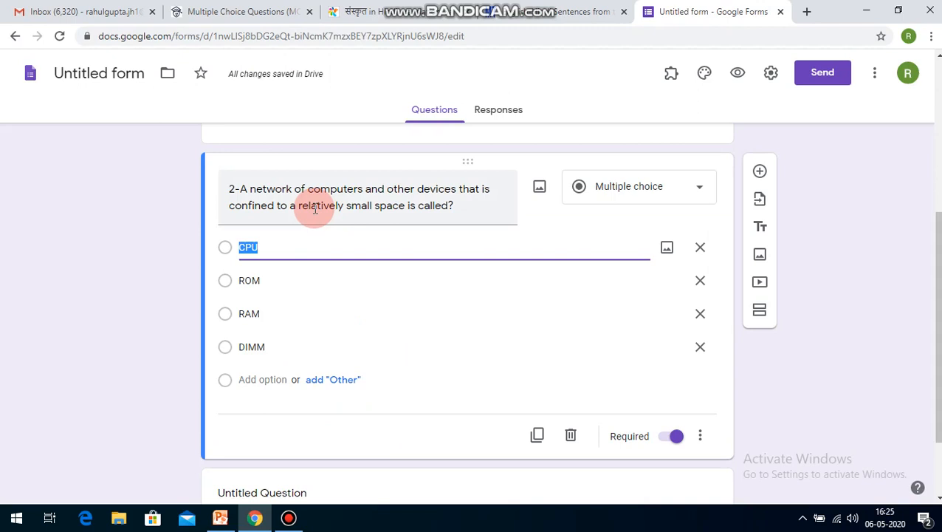
Step: Replace the four answer options of question 2 with LAN, WAN, MAN and P2P
text(LAN)
click(268, 285)
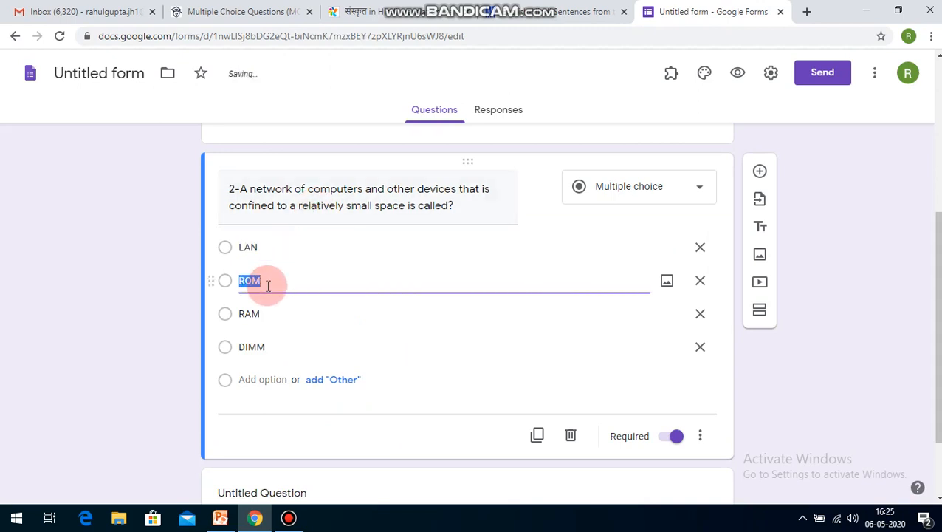
text(WAN)
click(270, 307)
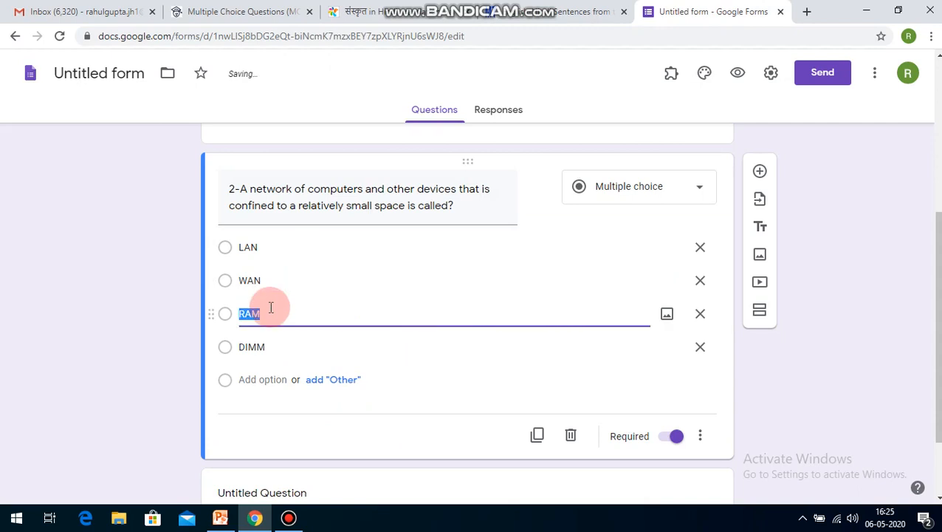
text(MAN)
click(268, 348)
text(P2P)
click(184, 366)
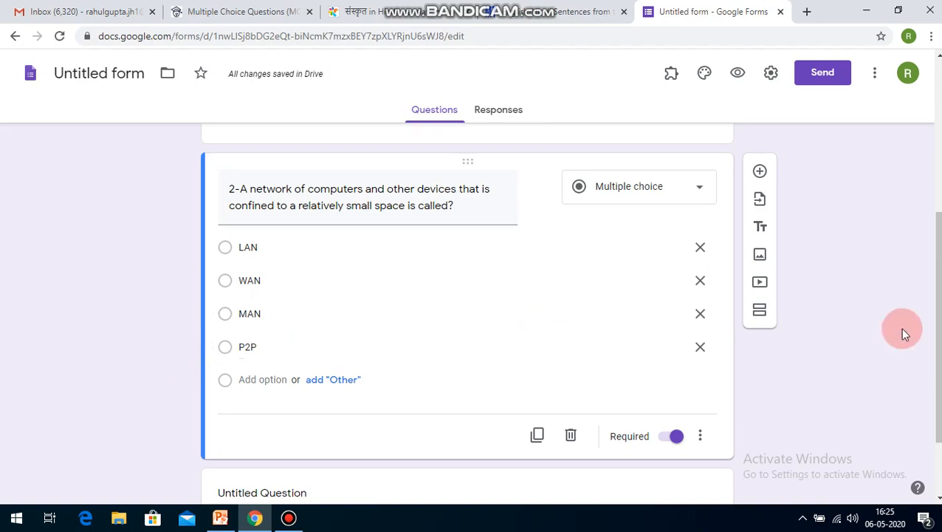
Step: Duplicate question 2 twice together with its four answer options
scroll(931, 316, down, 1)
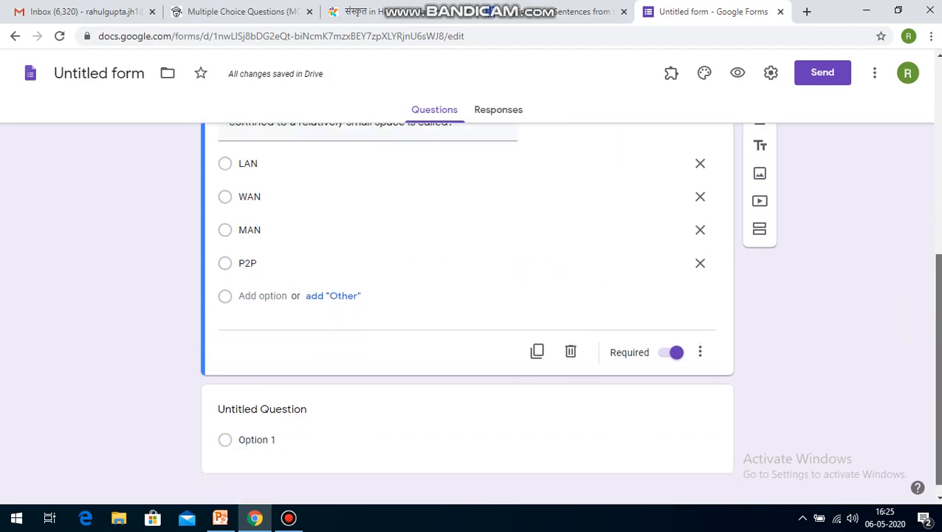
scroll(931, 315, up, 2)
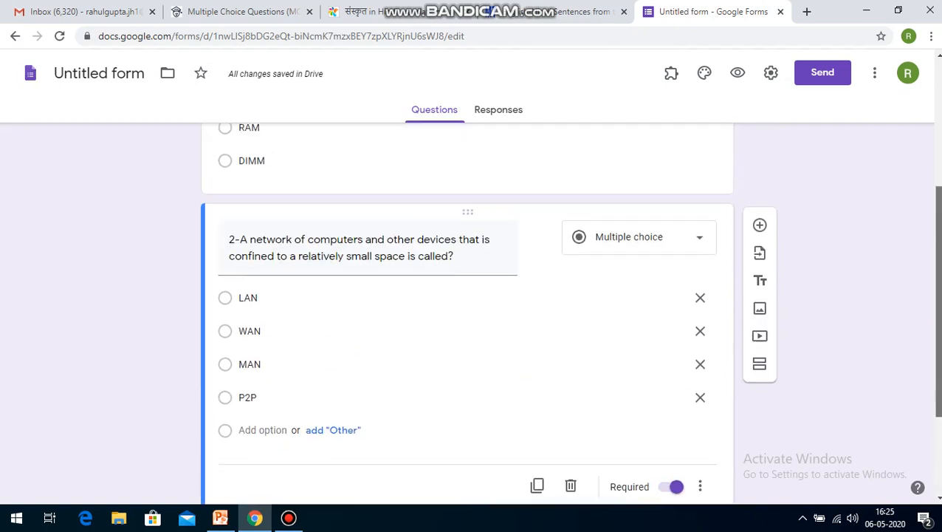
scroll(932, 316, up, 3)
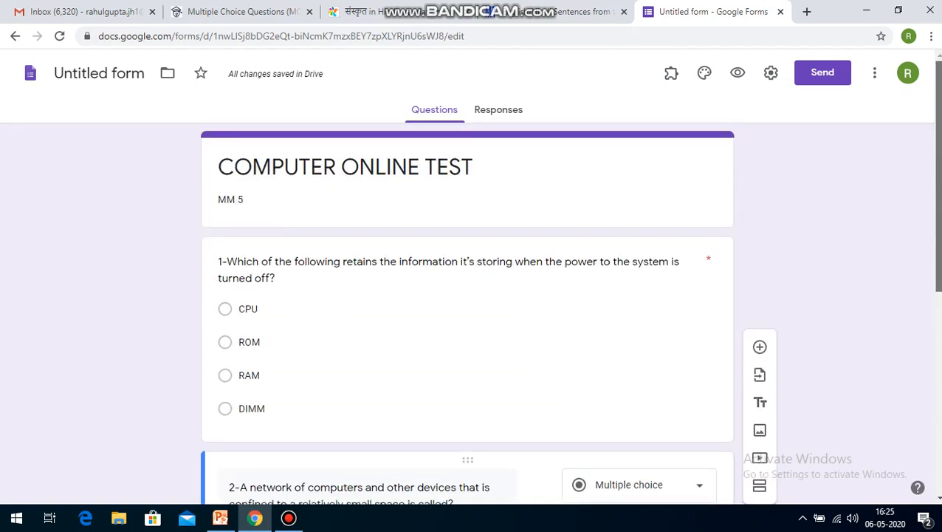
scroll(934, 249, down, 2)
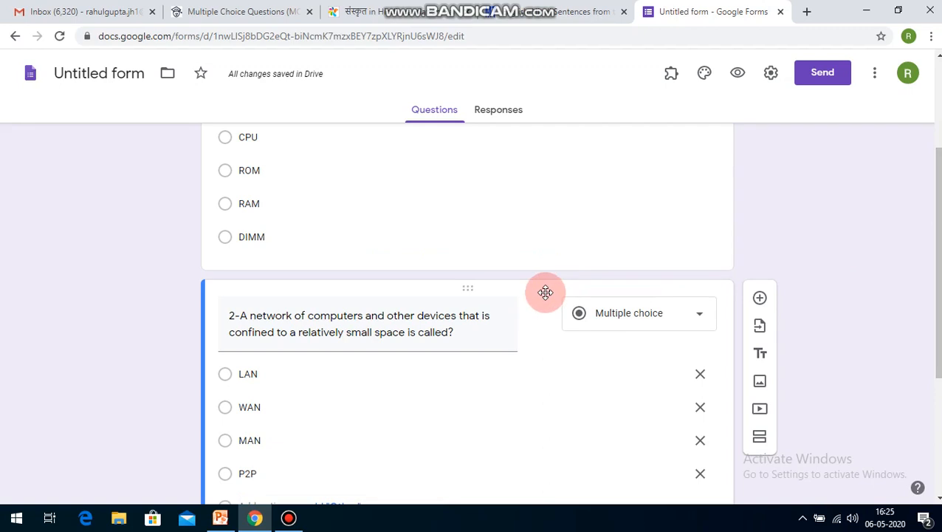
click(760, 298)
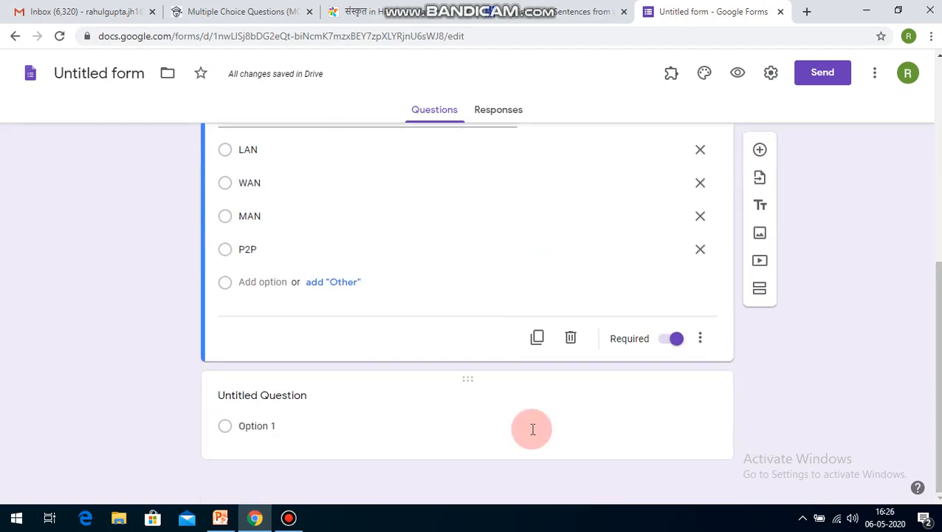
click(537, 338)
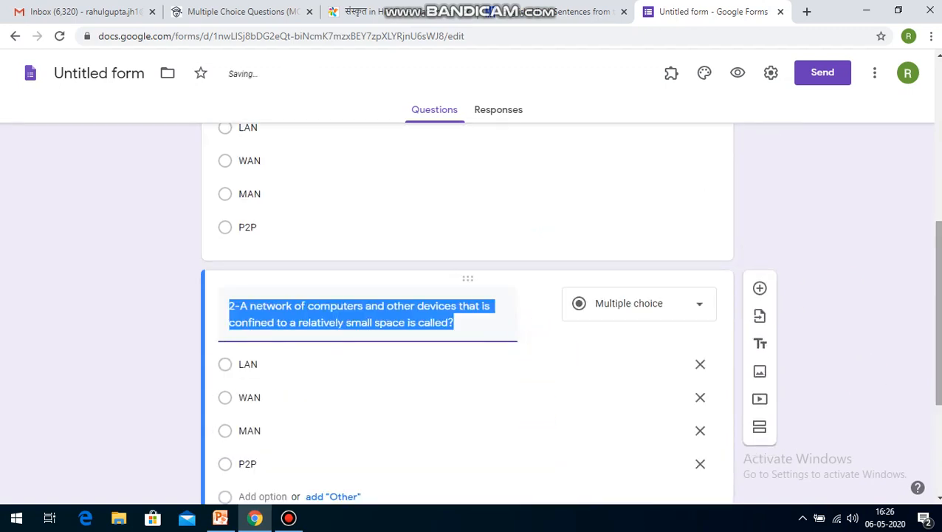
scroll(719, 435, down, 3)
click(539, 341)
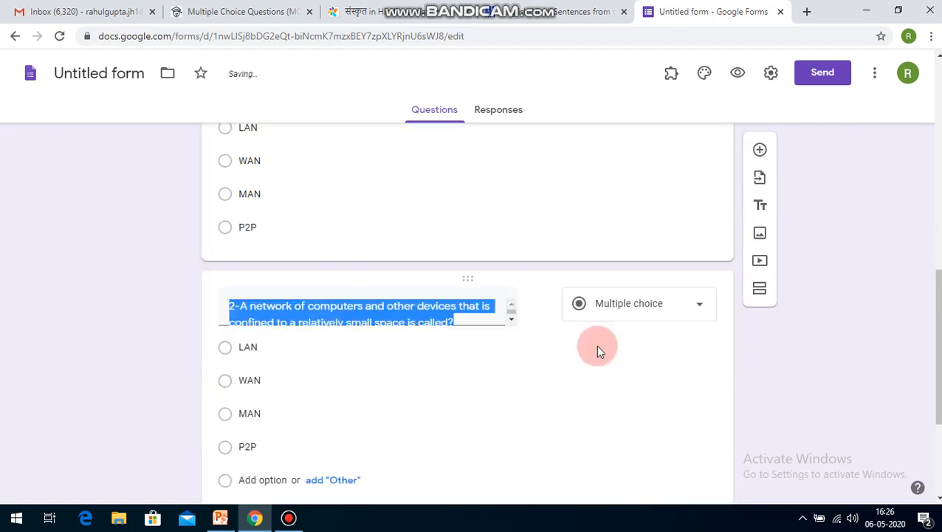
scroll(910, 452, down, 3)
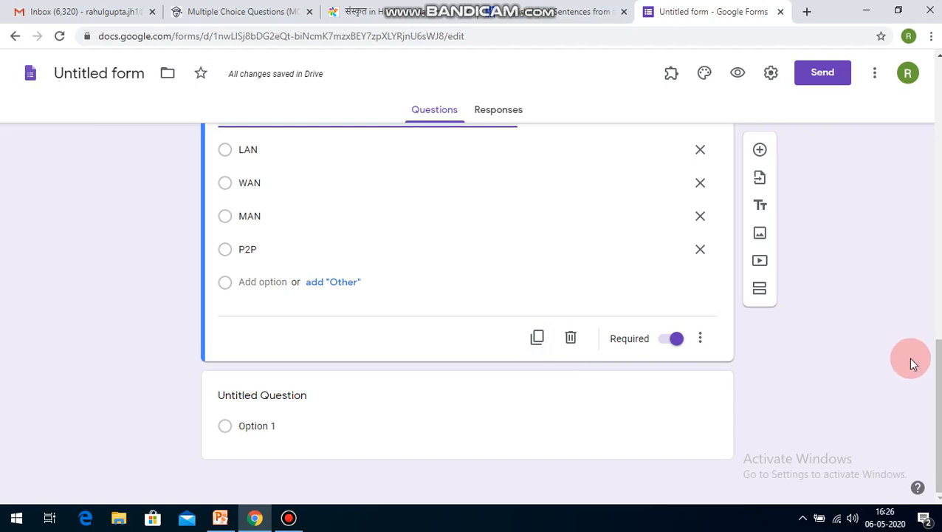
Step: Add a new question after the copies of question 2 and set its type to Short answer
scroll(913, 362, up, 10)
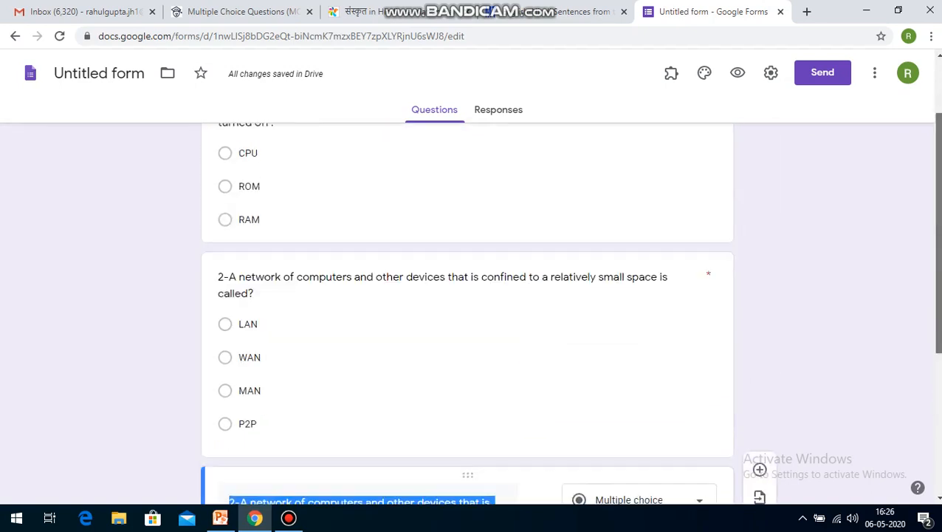
scroll(823, 278, up, 3)
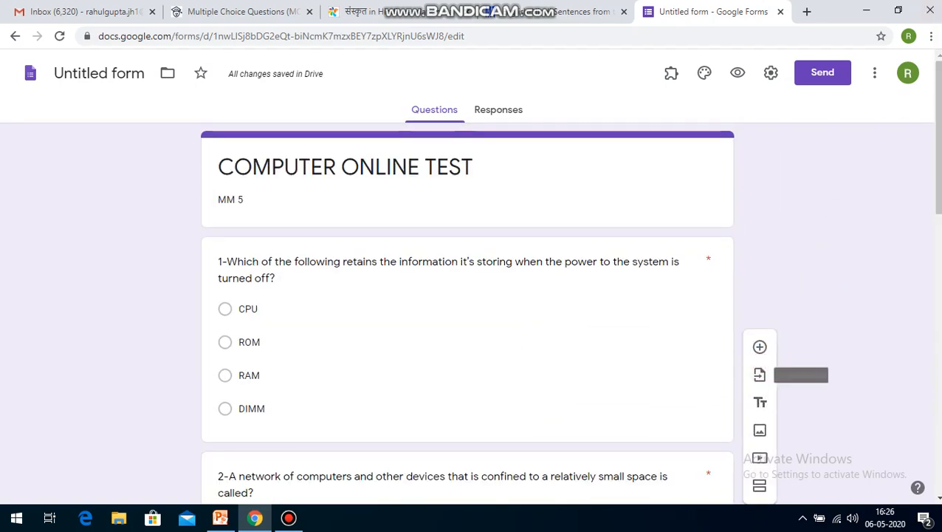
click(759, 347)
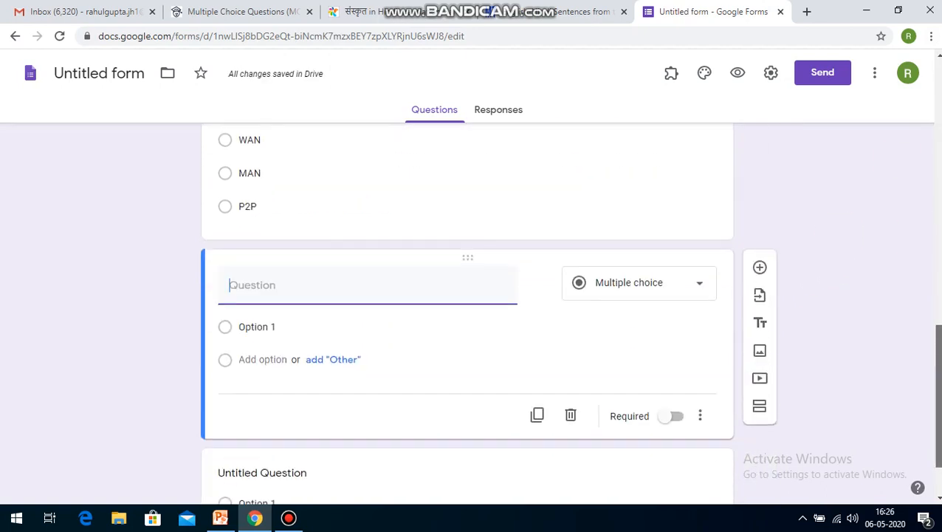
click(680, 285)
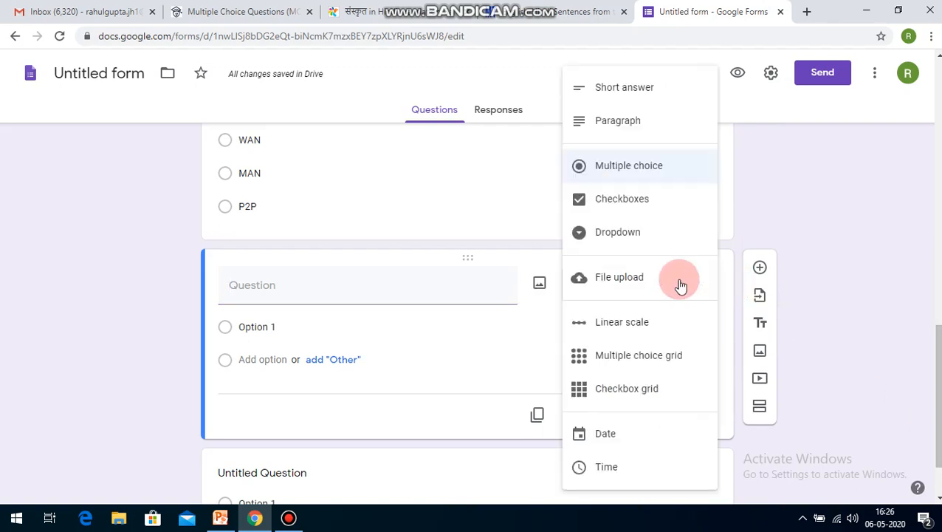
click(645, 96)
Step: Enter "Who is father of Computer?" as the short-answer question's text and make it required
click(291, 283)
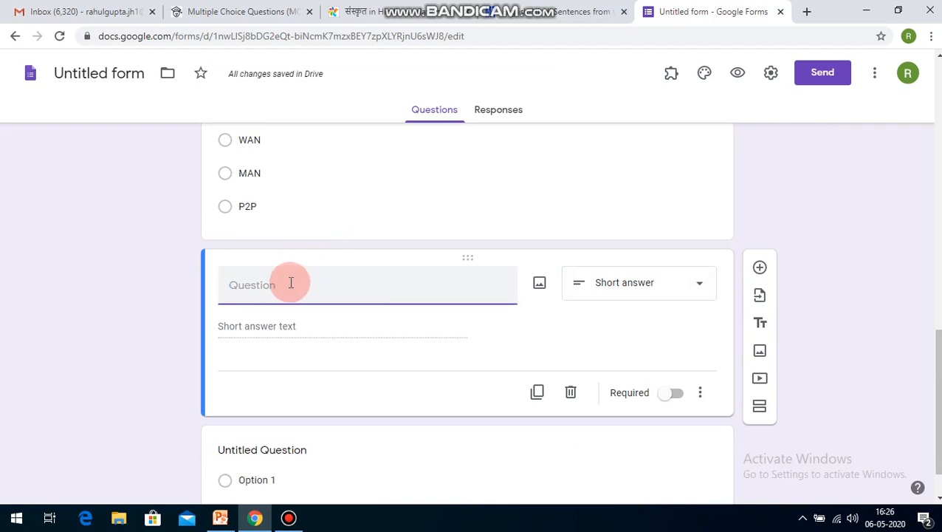
text(WHO)
key(BackSpace)
key(BackSpace)
key(BackSpace)
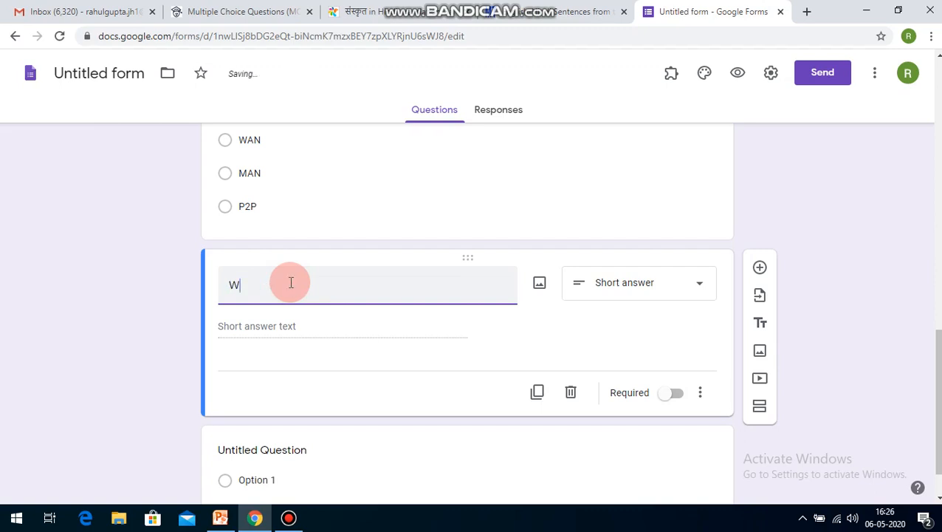
text(ho is )
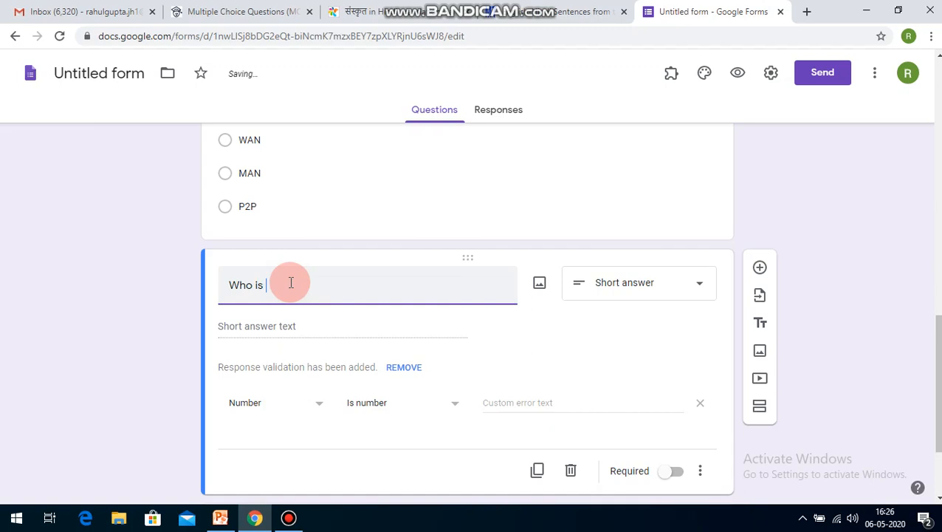
text(father )
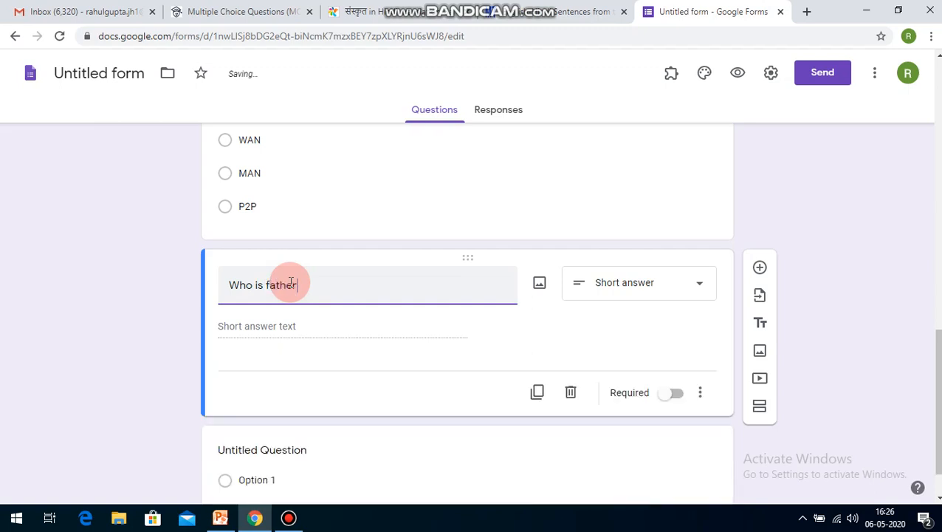
text(of Computer?)
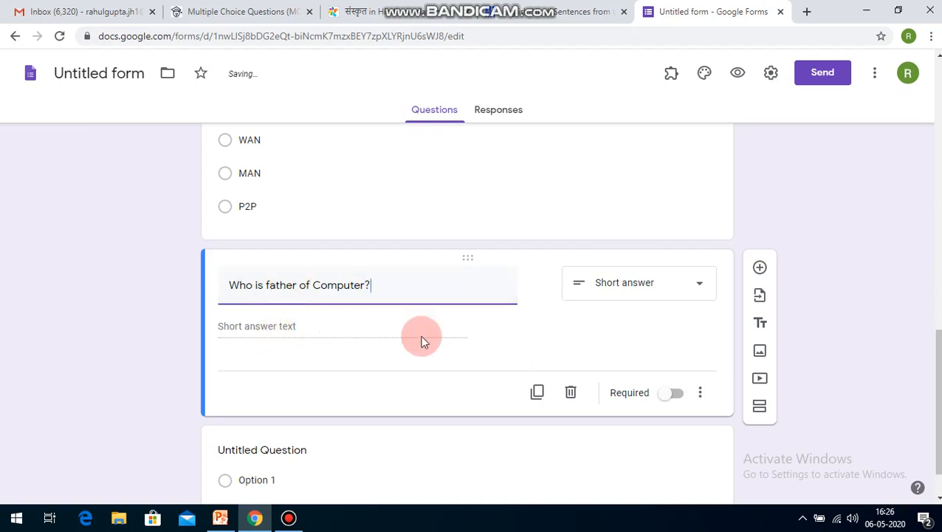
click(334, 321)
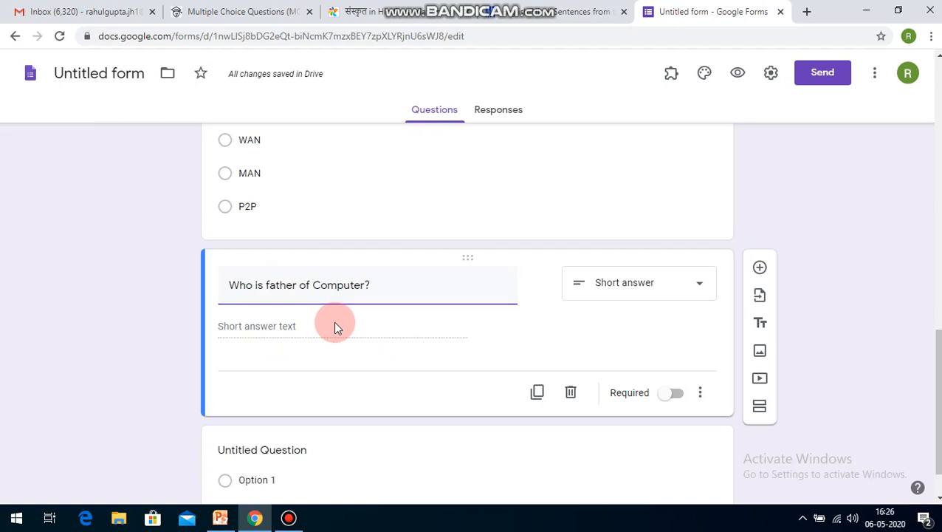
click(673, 392)
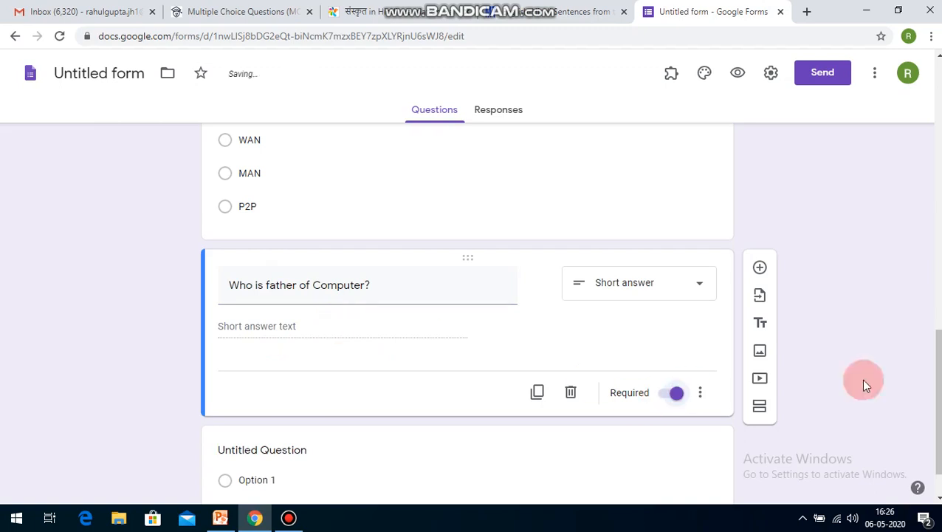
Step: Review the COMPUTER ONLINE TEST form's questions, from the title and question 1 through the copies of question 2
drag(939, 375, 939, 372)
click(700, 362)
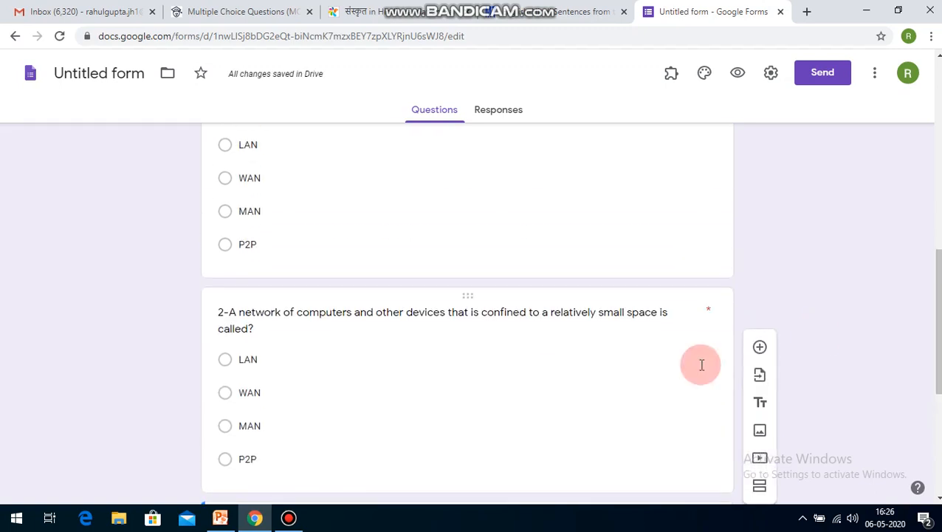
scroll(671, 323, down, 1)
scroll(671, 322, up, 5)
click(670, 323)
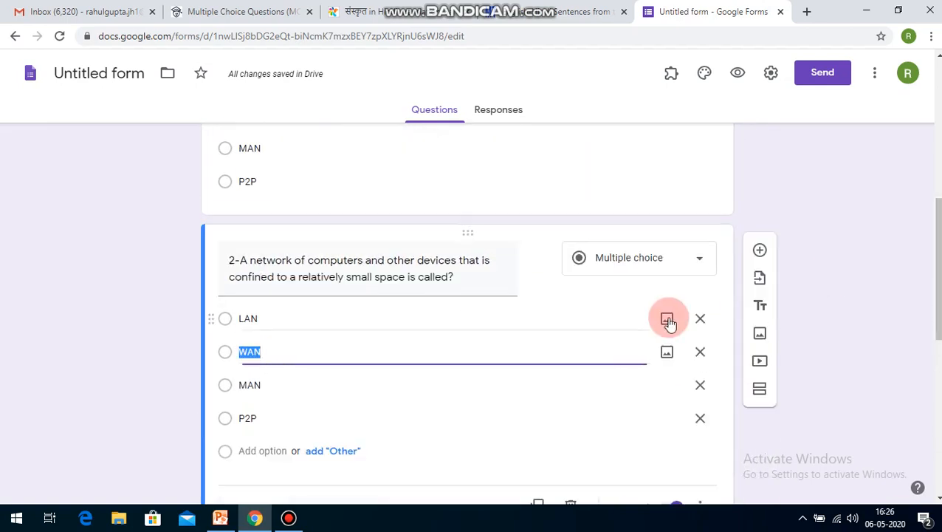
drag(940, 245, 940, 170)
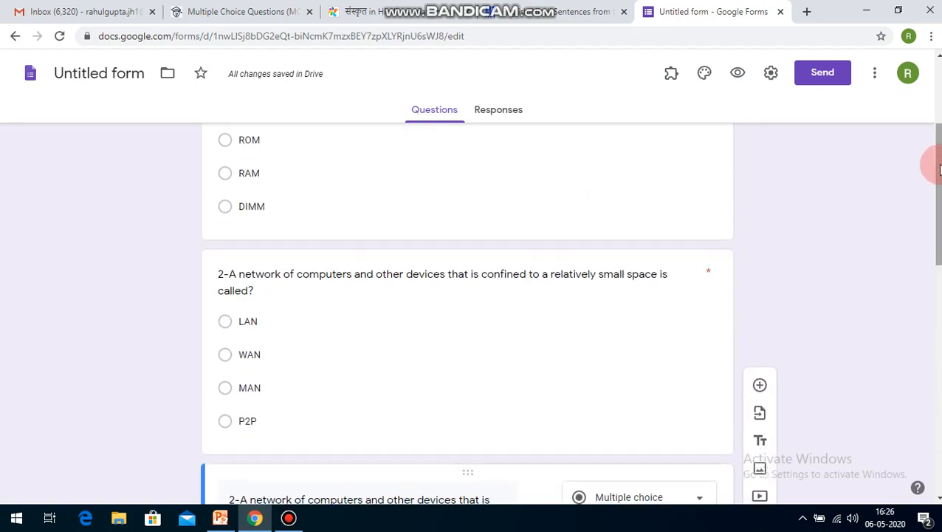
click(669, 316)
scroll(468, 315, up, 3)
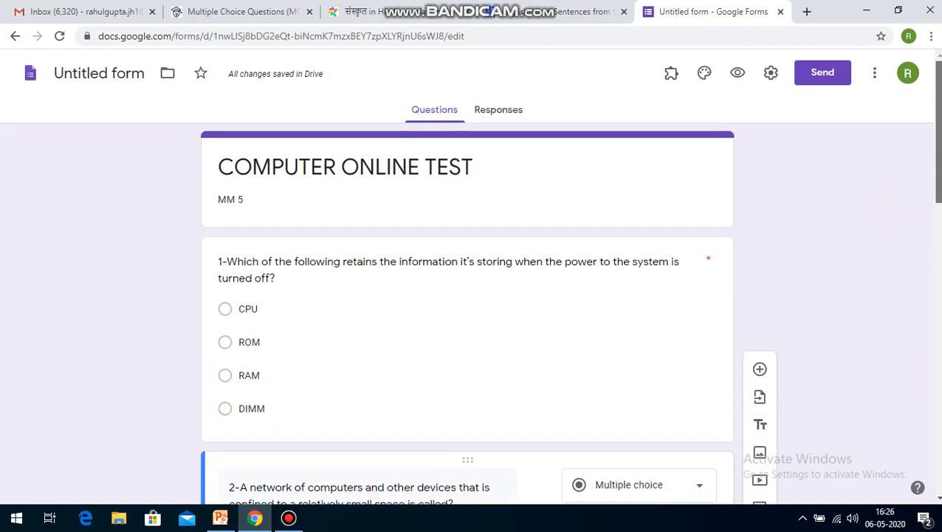
scroll(468, 312, down, 10)
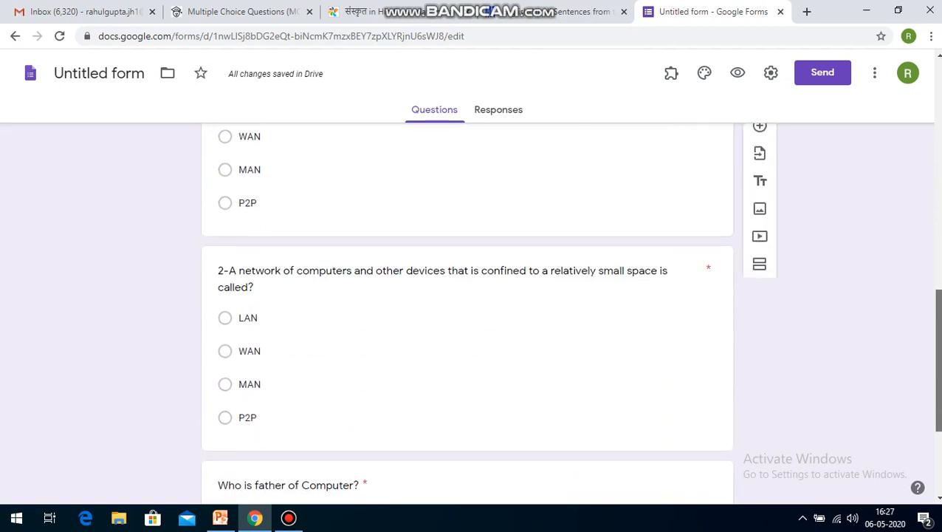
Step: Delete the empty Untitled Question after the "Who is father of Computer?" question
scroll(467, 313, down, 1)
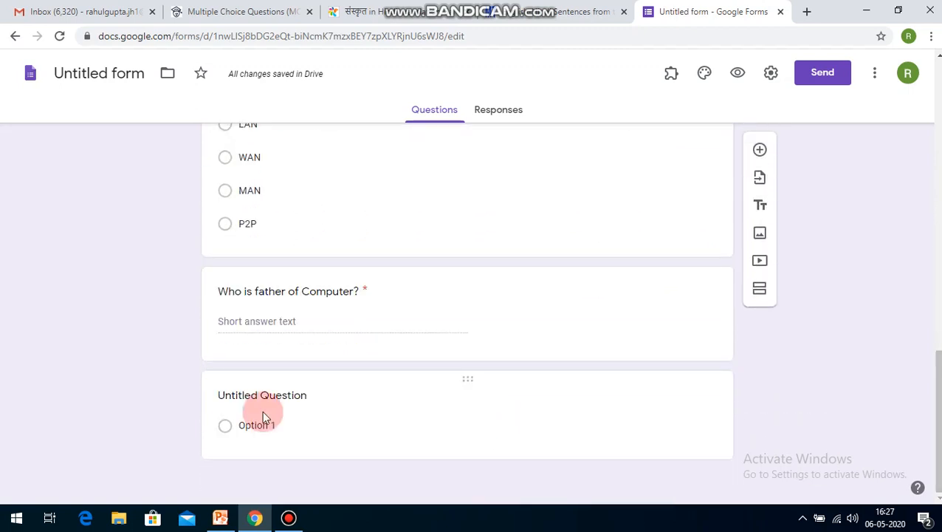
click(522, 385)
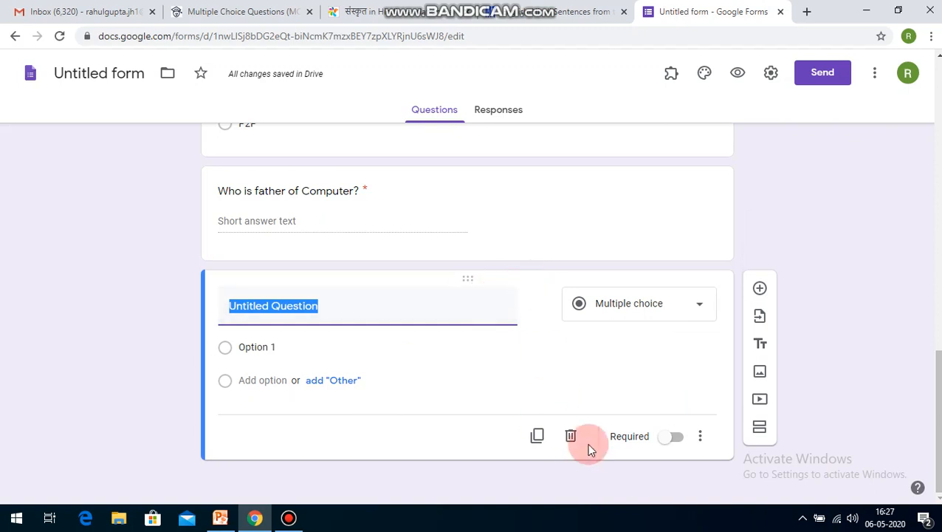
click(570, 437)
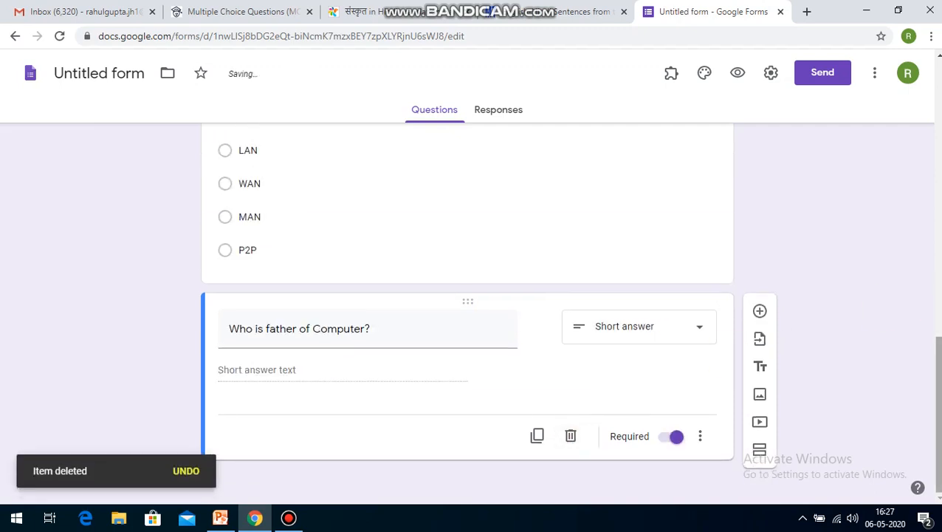
Step: Preview the form and look through it from the COMPUTER ONLINE TEST title to the short-answer question at the end
scroll(467, 310, up, 10)
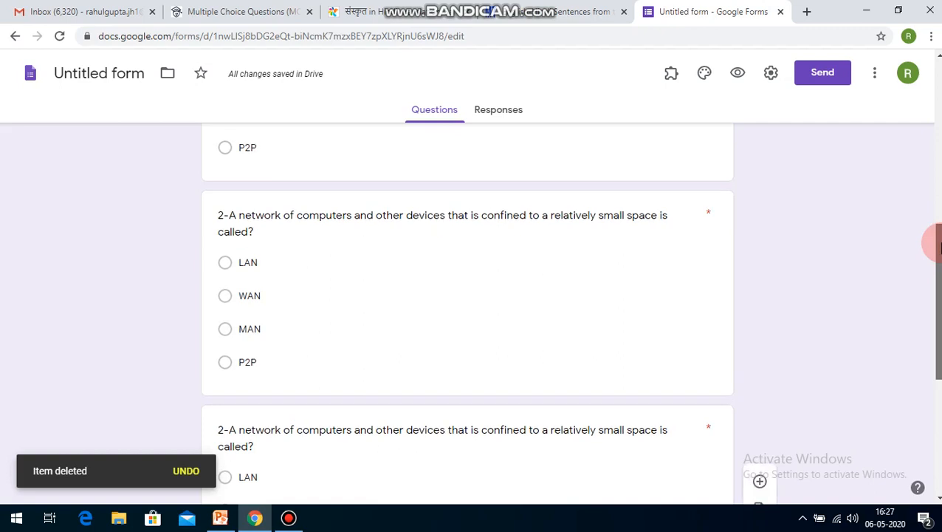
scroll(468, 310, up, 2)
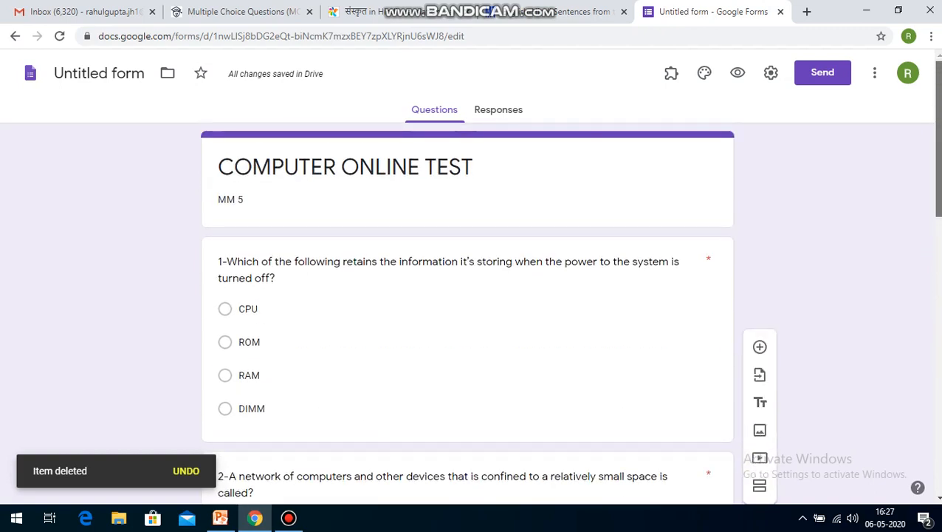
mouse_move(940, 87)
mouse_down()
mouse_move(939, 358)
mouse_move(939, 85)
mouse_up()
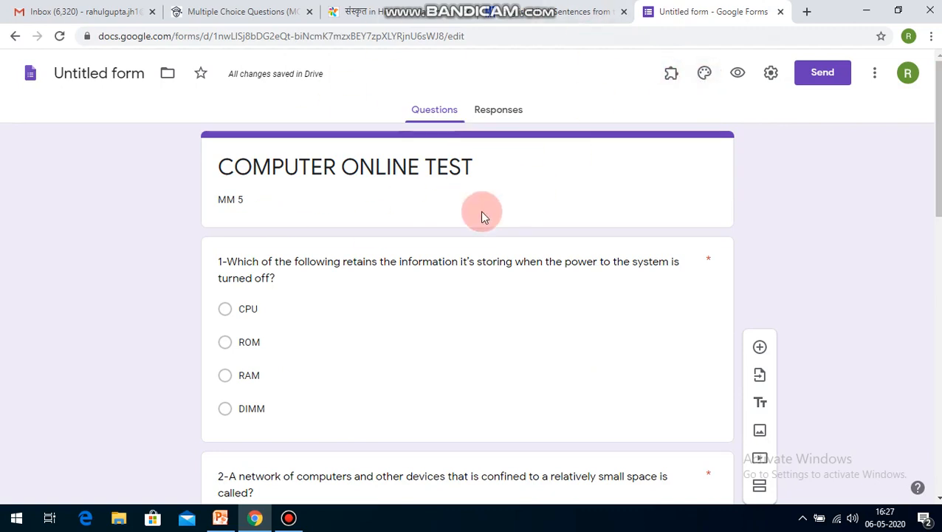
click(739, 75)
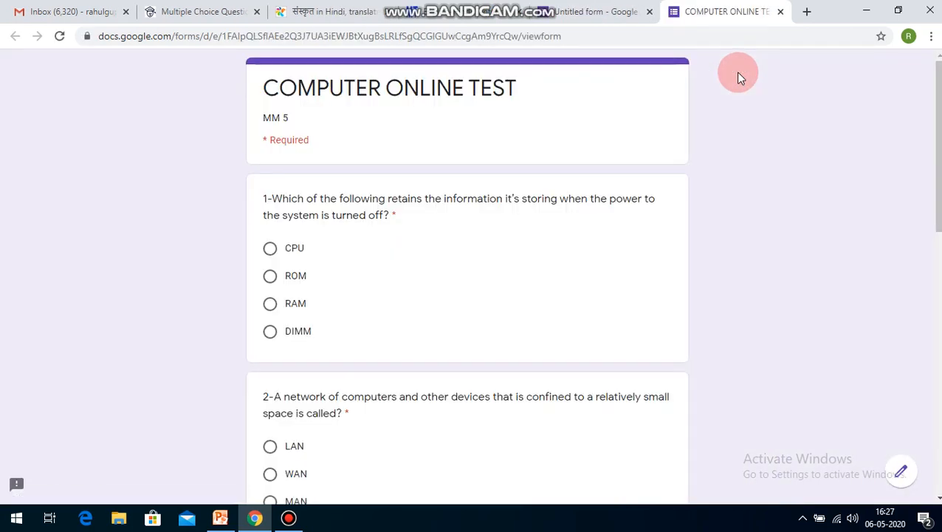
drag(939, 155, 938, 415)
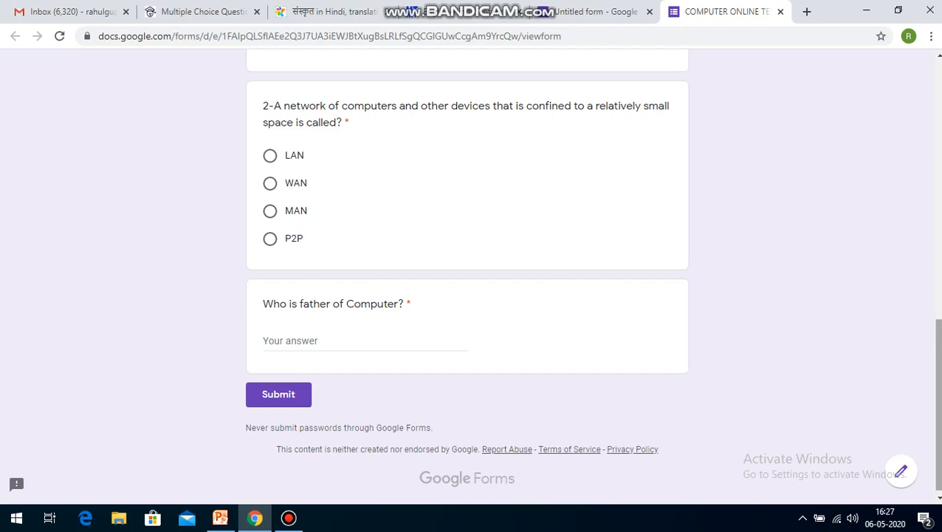
right_click(936, 108)
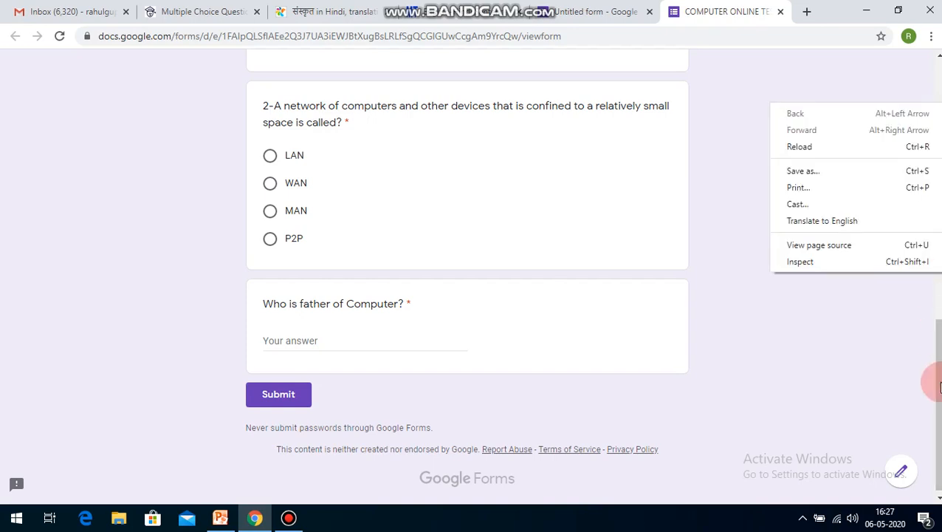
click(925, 402)
scroll(196, 224, up, 4)
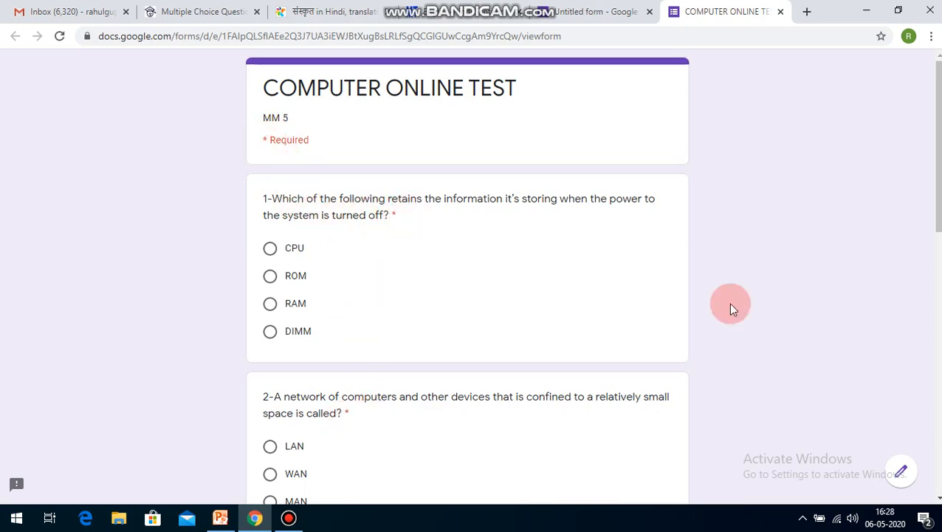
Step: Try to submit the previewed form without answering any of its questions
drag(934, 200, 932, 425)
click(297, 391)
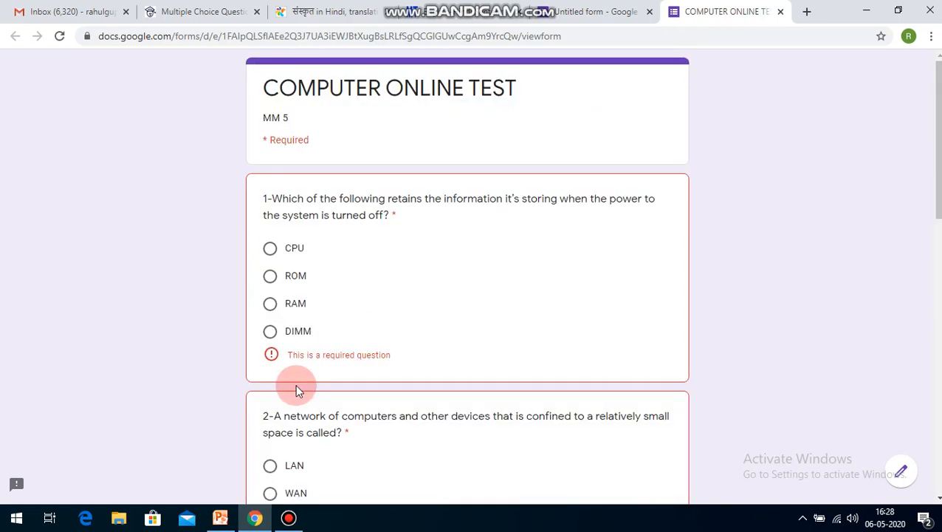
Step: Answer question 1 with DIMM and all three copies of question 2 with P2P
click(270, 331)
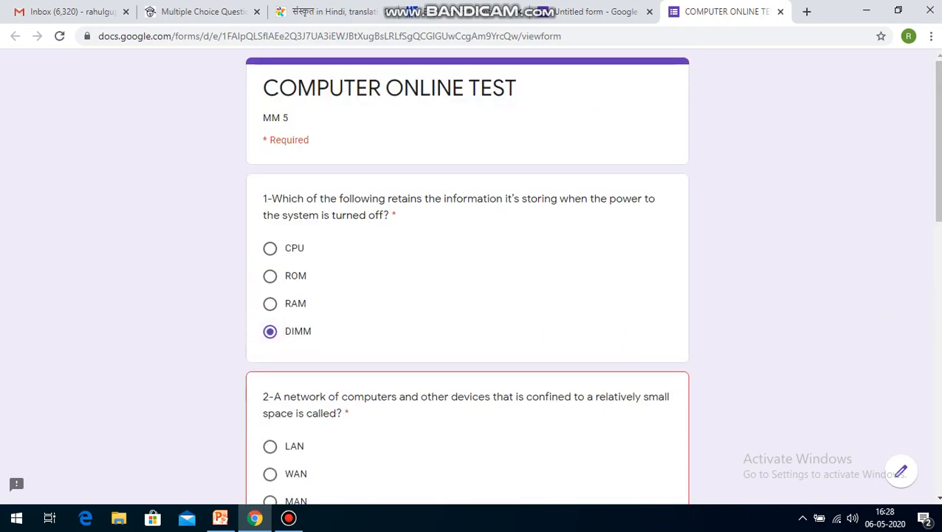
scroll(936, 290, down, 3)
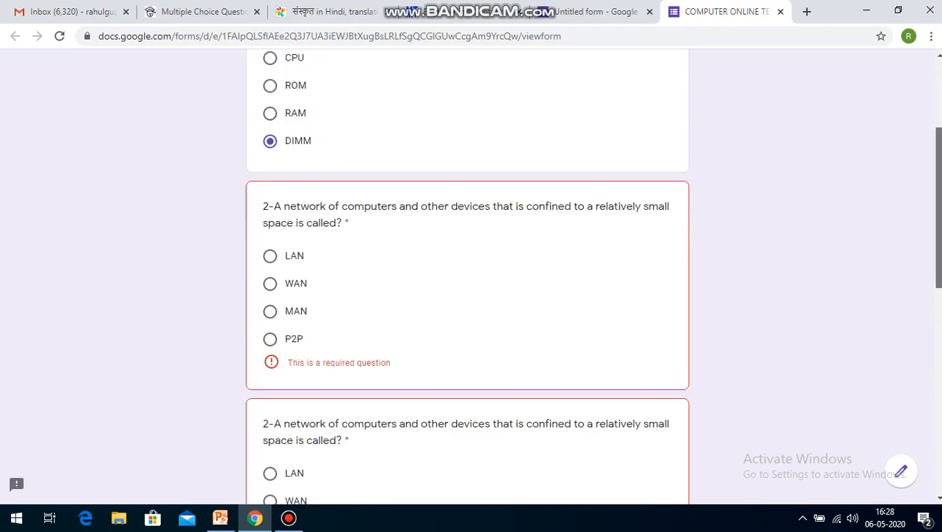
click(270, 327)
scroll(936, 222, down, 1)
scroll(330, 360, down, 2)
click(270, 338)
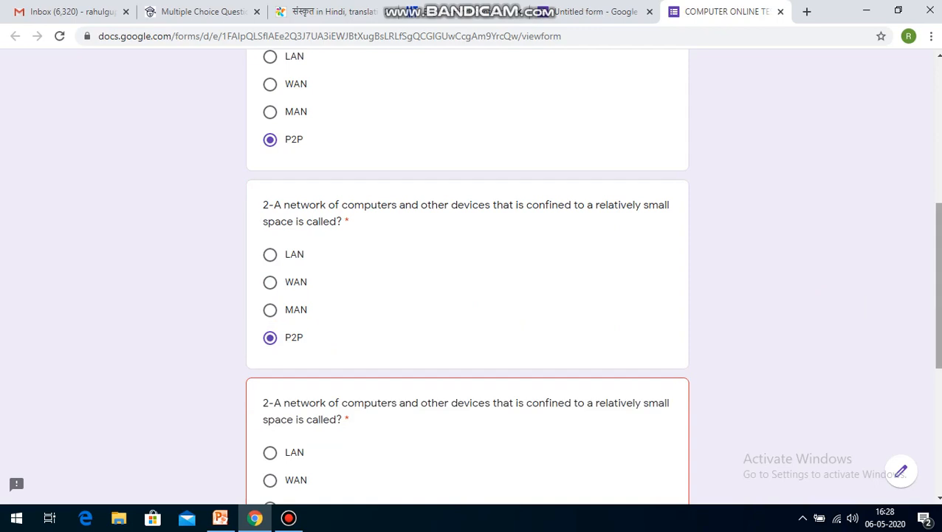
scroll(352, 396, down, 3)
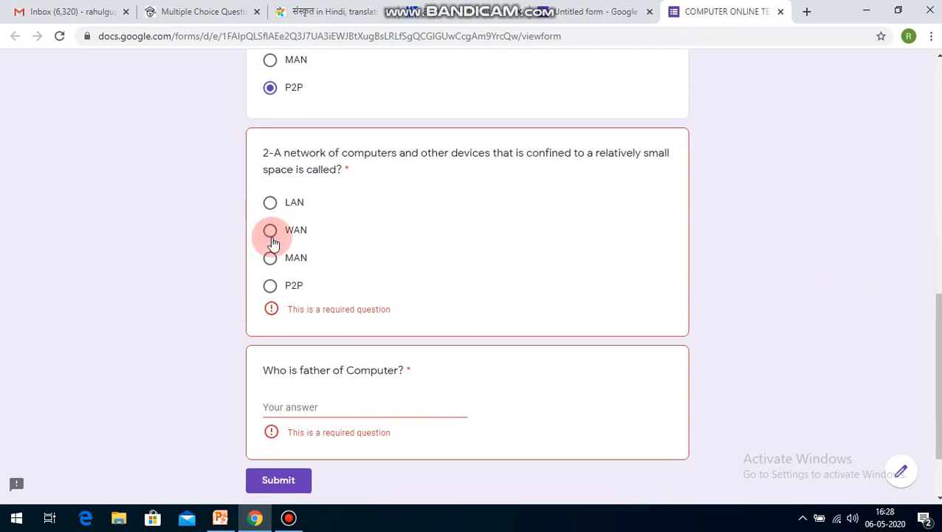
click(271, 287)
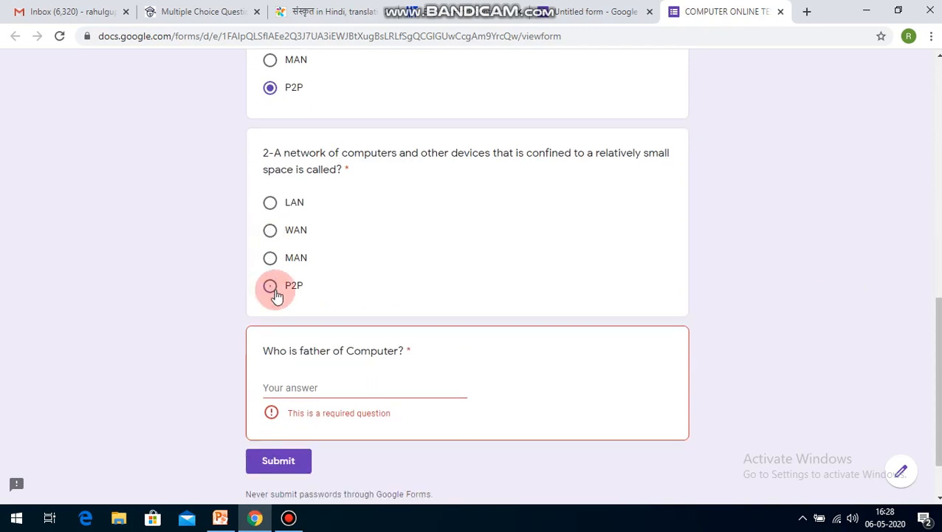
Step: Try to submit with the short answer left blank, and start filling in the answer to "Who is father of Computer?"
click(290, 465)
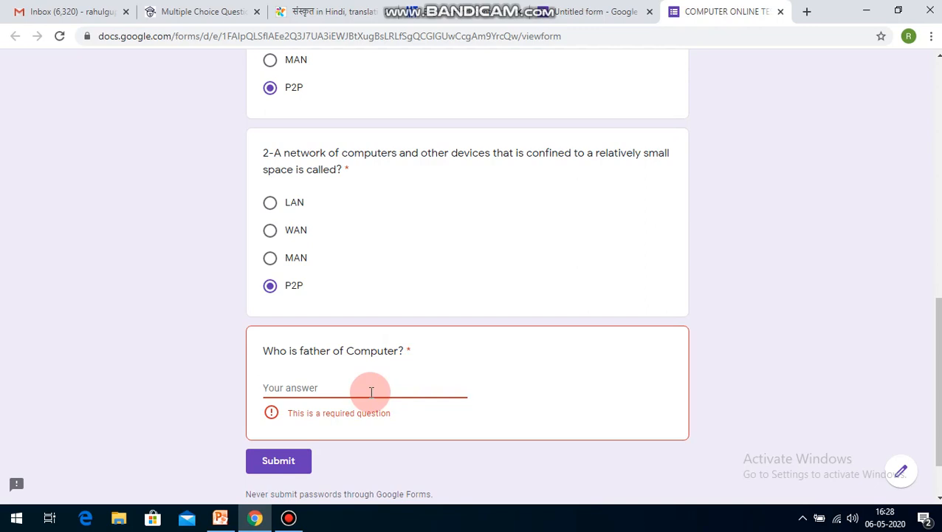
text(CB)
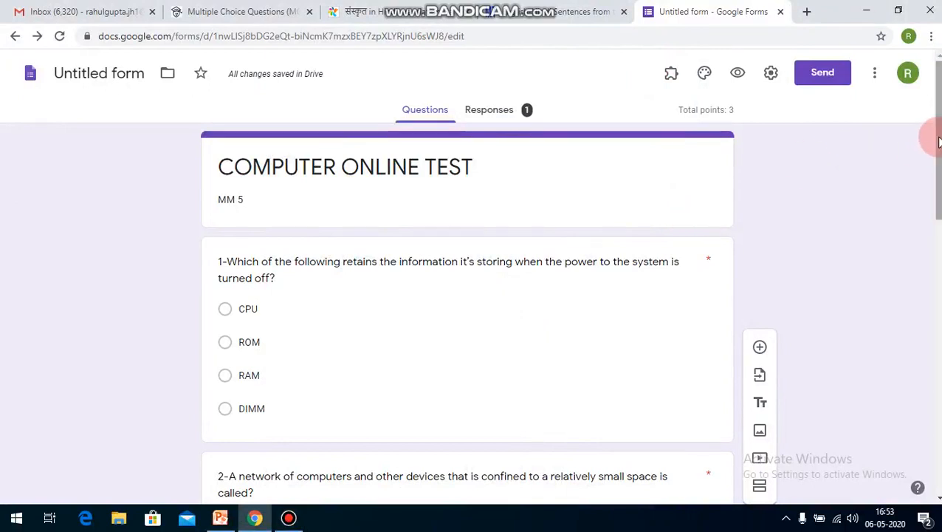
scroll(467, 310, down, 4)
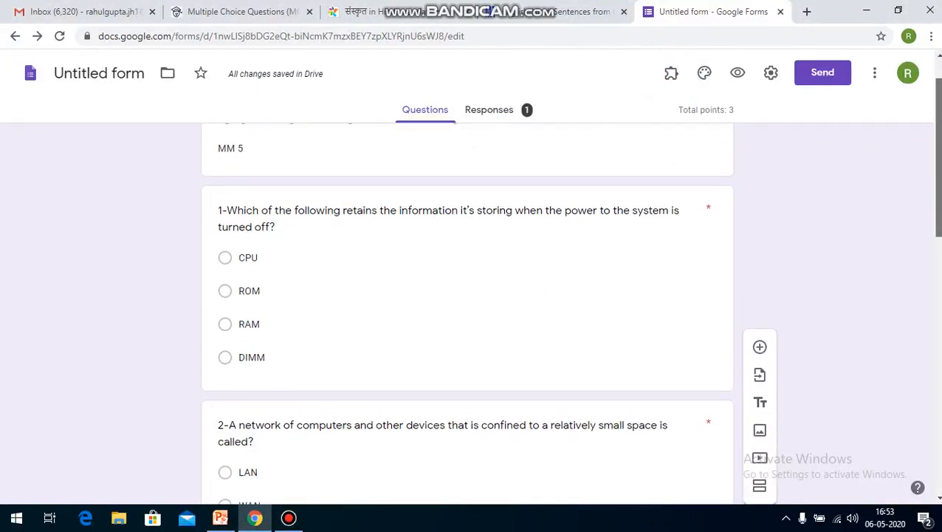
drag(939, 243, 933, 121)
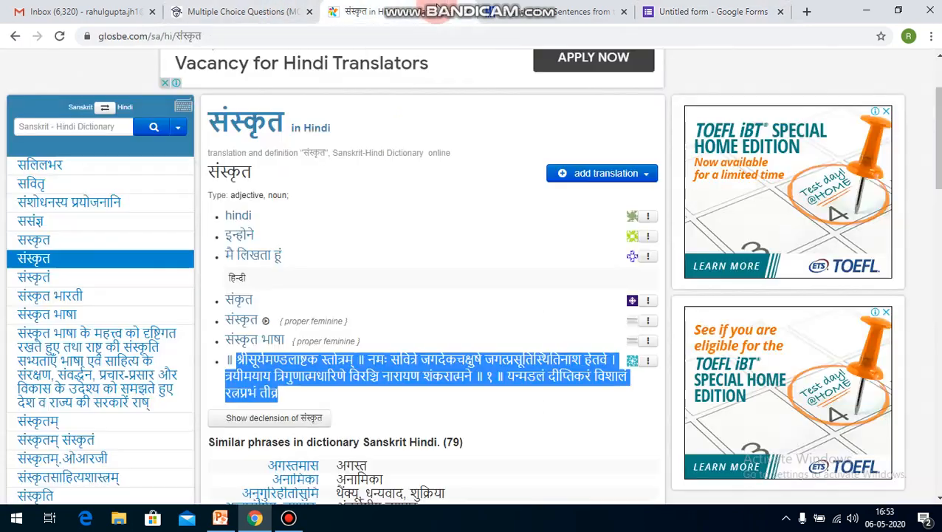
Step: Copy the highlighted Sanskrit verse from the glosbe.com Sanskrit-Hindi dictionary page
click(365, 11)
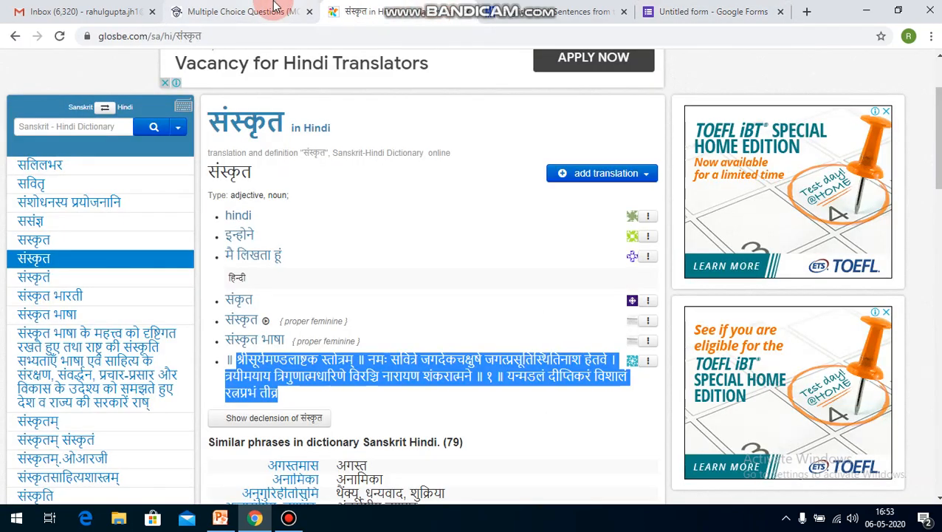
right_click(296, 363)
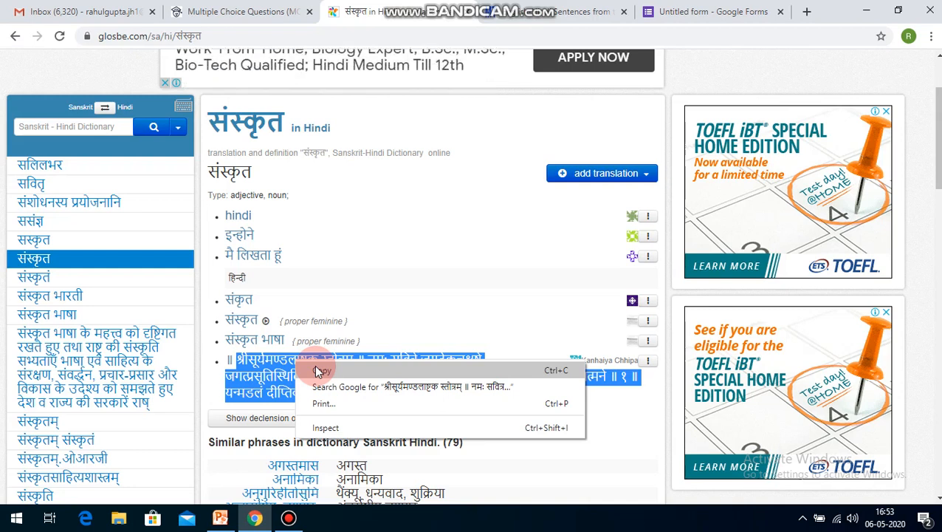
click(319, 371)
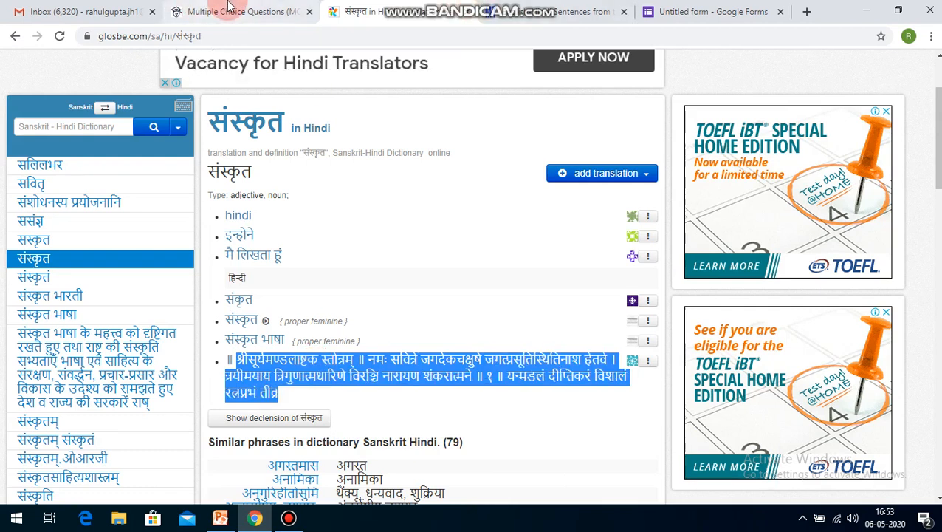
Step: Return to the Google Forms editor and replace question 1's text with the copied Sanskrit verse
click(201, 9)
click(663, 8)
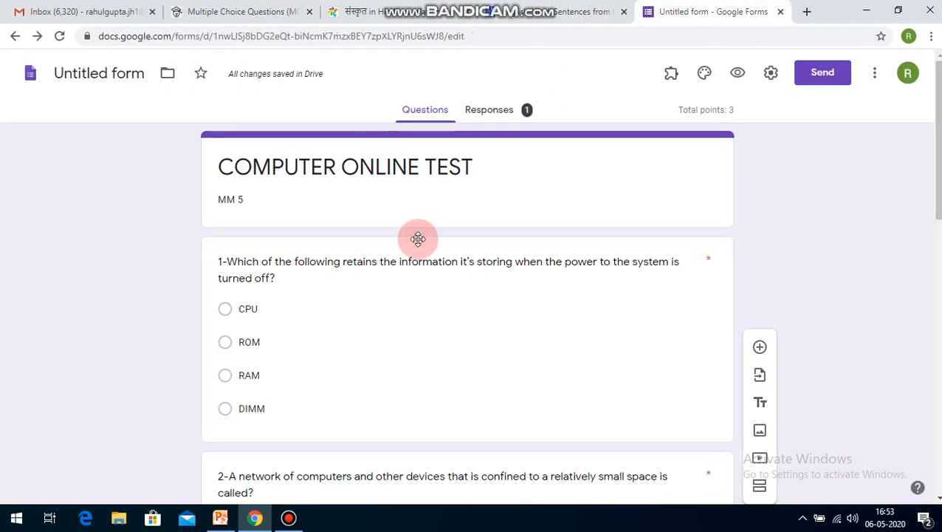
click(547, 240)
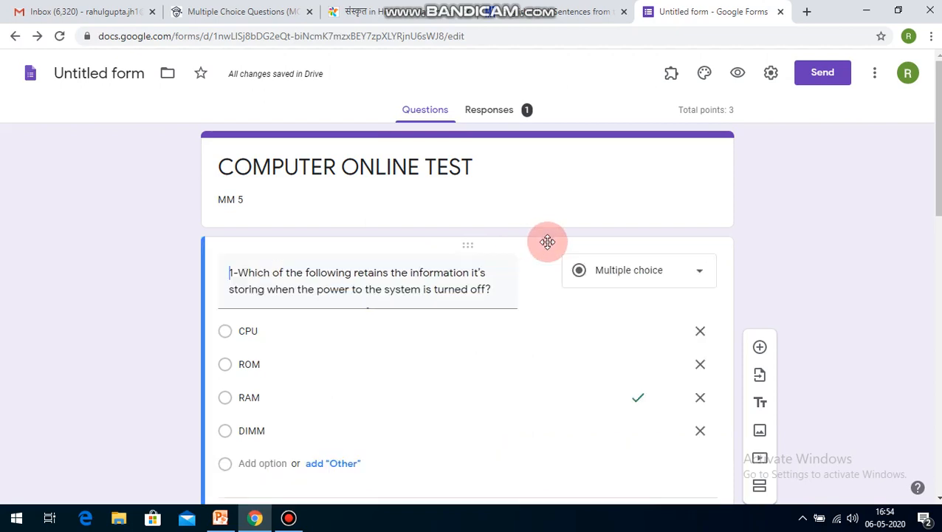
click(496, 288)
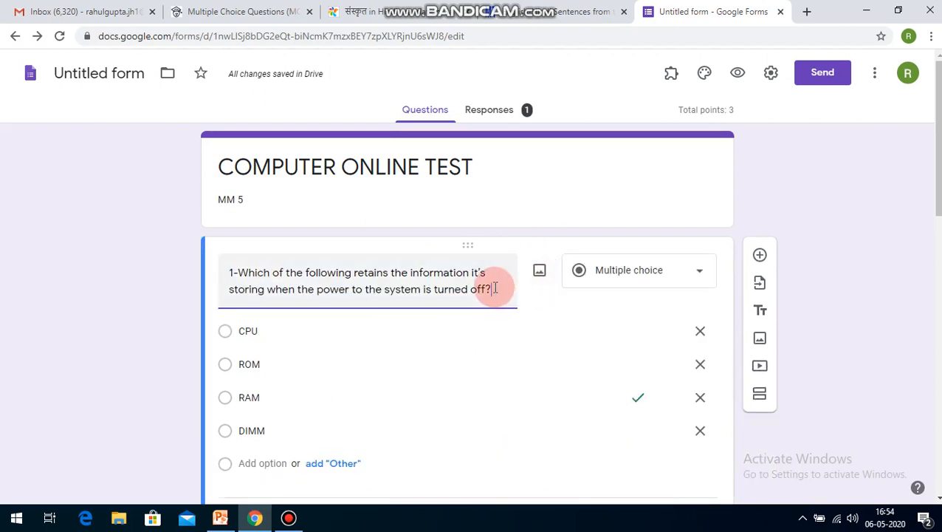
key(ctrl+a)
key(ctrl+v)
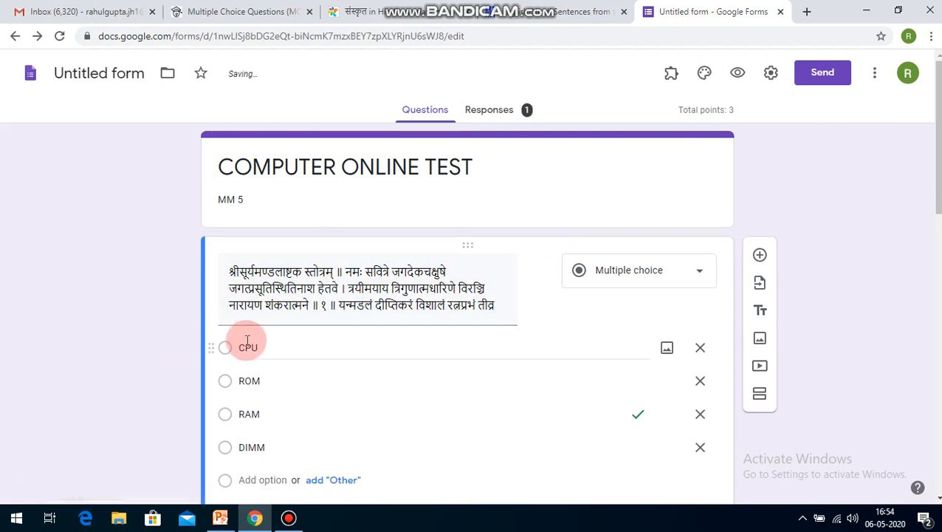
Step: Replace question 1's first option, CPU, with the word शंकरात्मने copied from the question's verse
triple_click(300, 309)
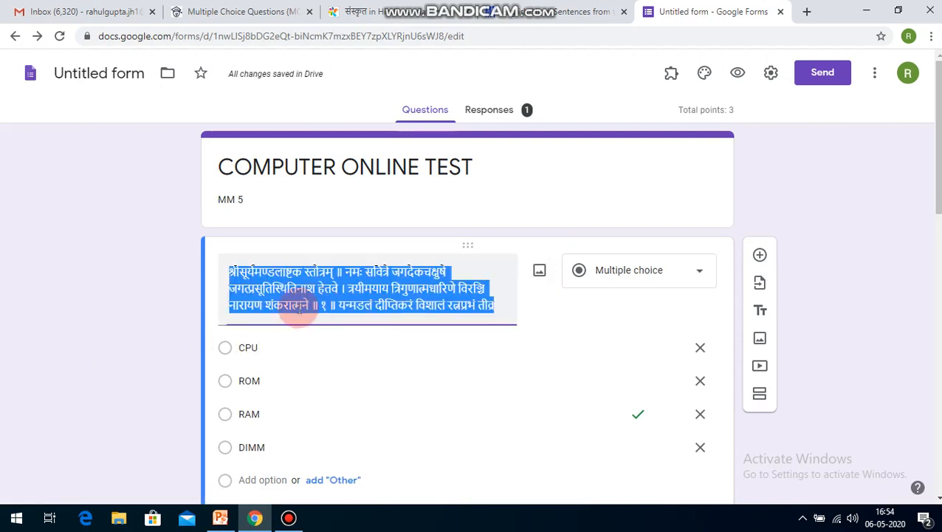
click(299, 308)
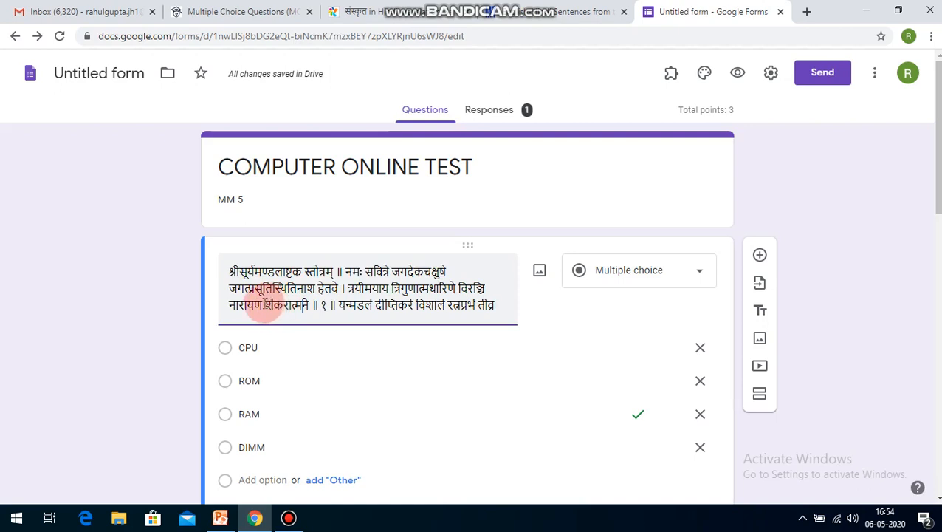
drag(265, 305, 311, 305)
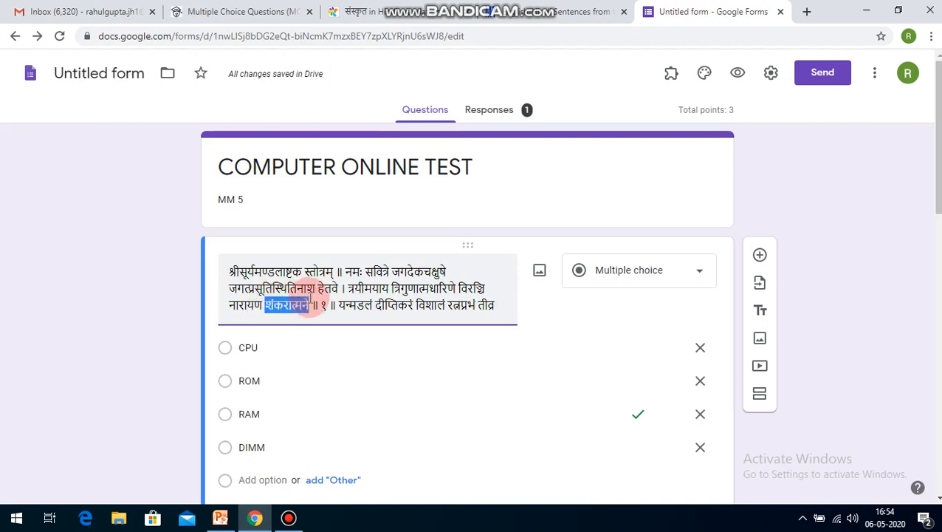
click(267, 343)
double_click(267, 342)
key(ctrl+v)
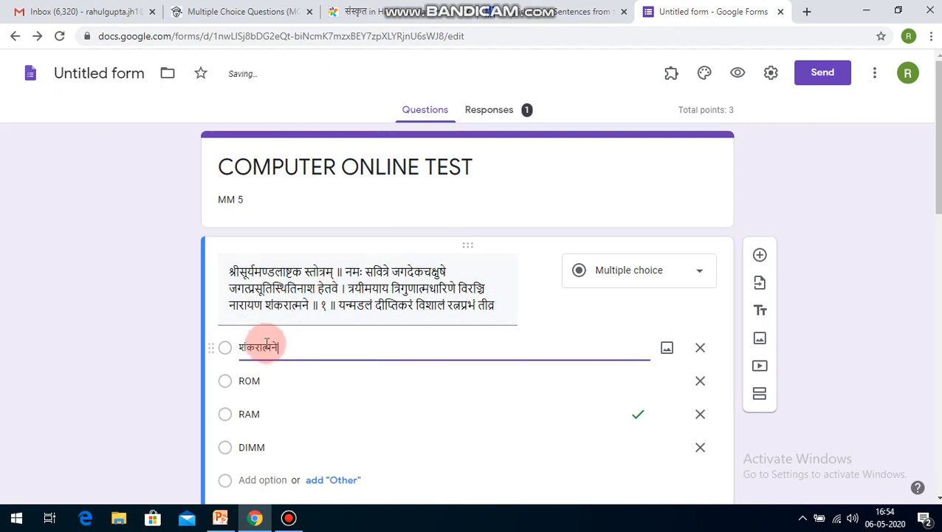
Step: Replace question 1's second option, ROM, with न्मडलं copied from the verse
triple_click(342, 299)
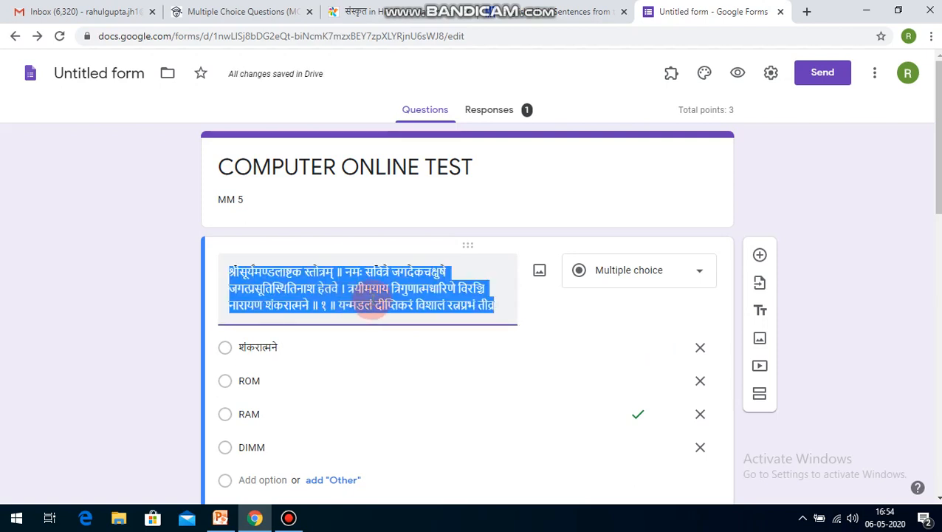
click(374, 304)
drag(367, 309, 342, 307)
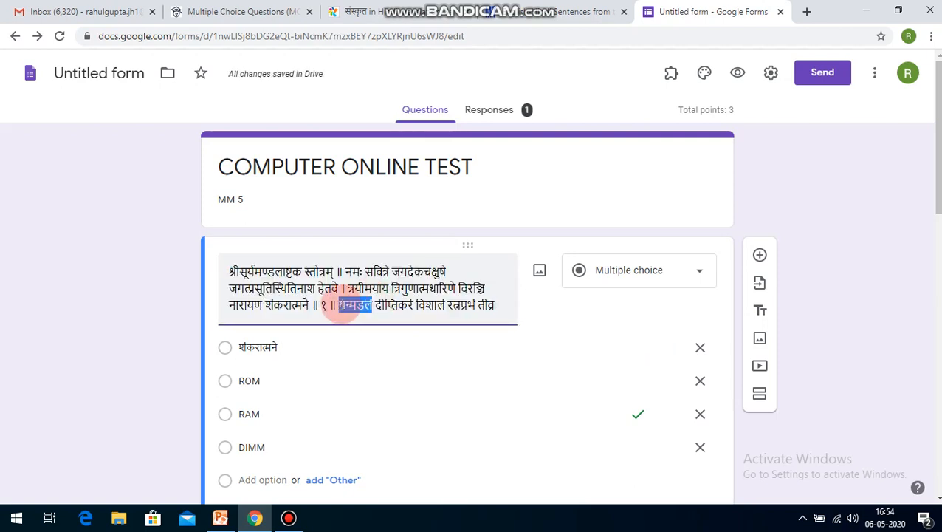
click(255, 381)
key(ctrl+v)
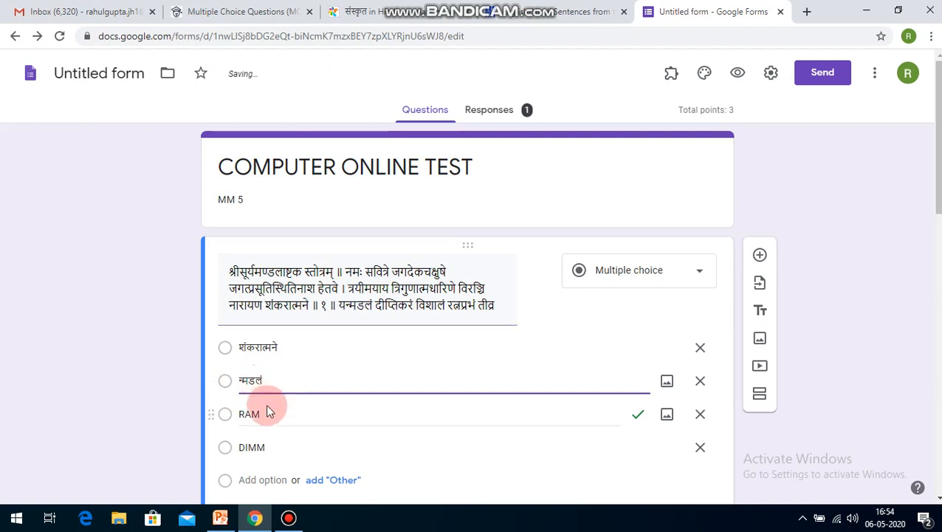
Step: Replace question 1's third option, RAM, with रत्नप्रभं तीव्र copied from the end of the verse
click(265, 412)
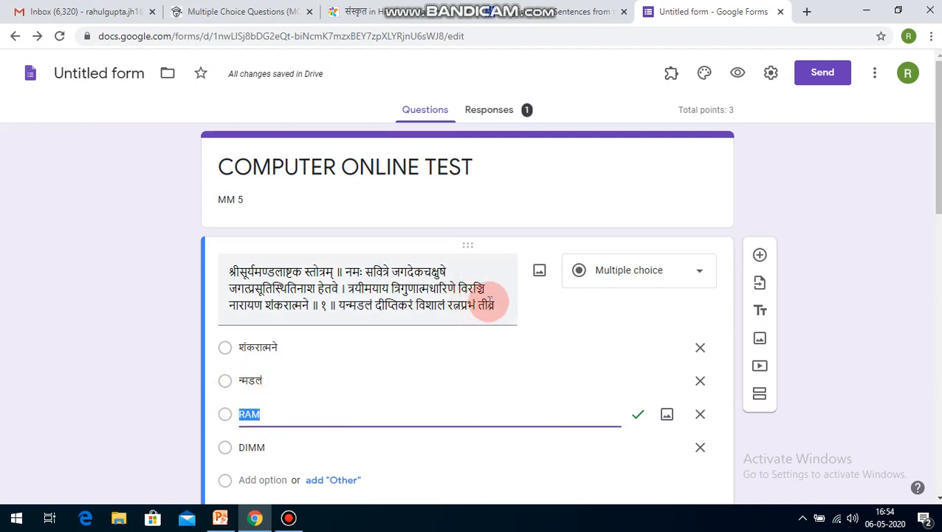
triple_click(496, 305)
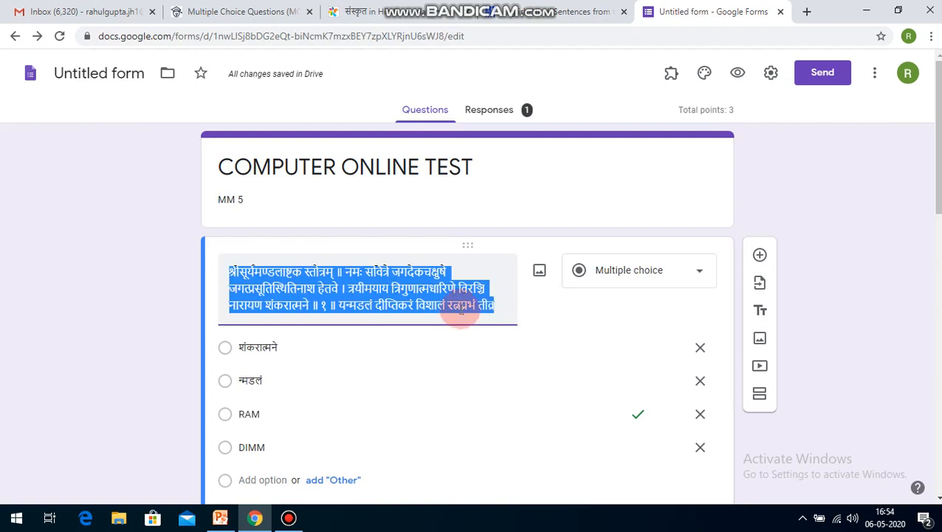
click(449, 304)
drag(449, 304, 488, 308)
key(ctrl+c)
click(269, 412)
double_click(269, 412)
key(ctrl+v)
Step: Replace question 1's fourth option, DIMM, with विरञ्चि copied from the verse
double_click(270, 447)
triple_click(432, 285)
click(458, 288)
drag(458, 288, 478, 283)
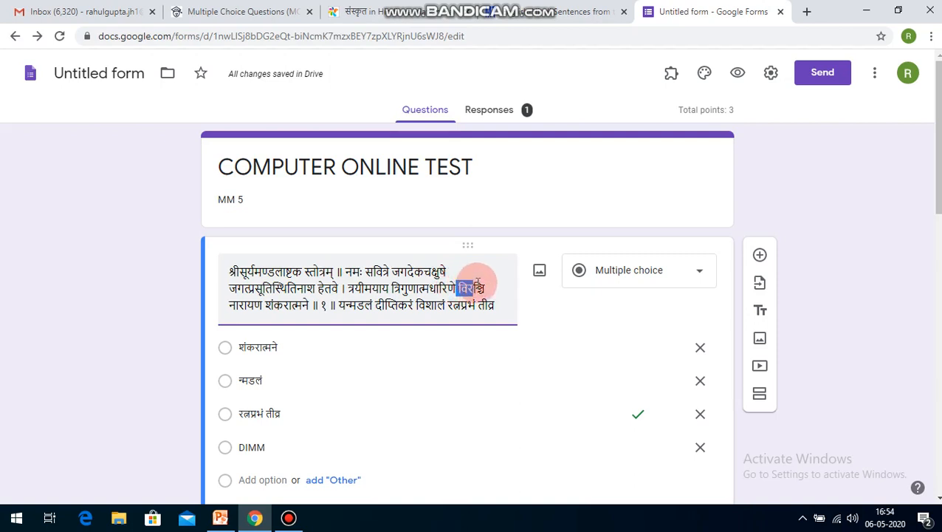
click(284, 442)
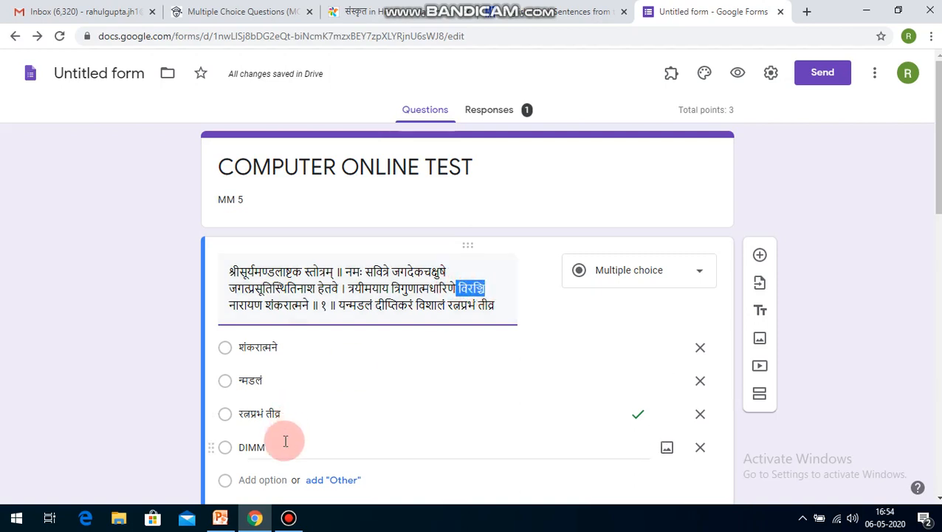
double_click(284, 441)
key(ctrl+v)
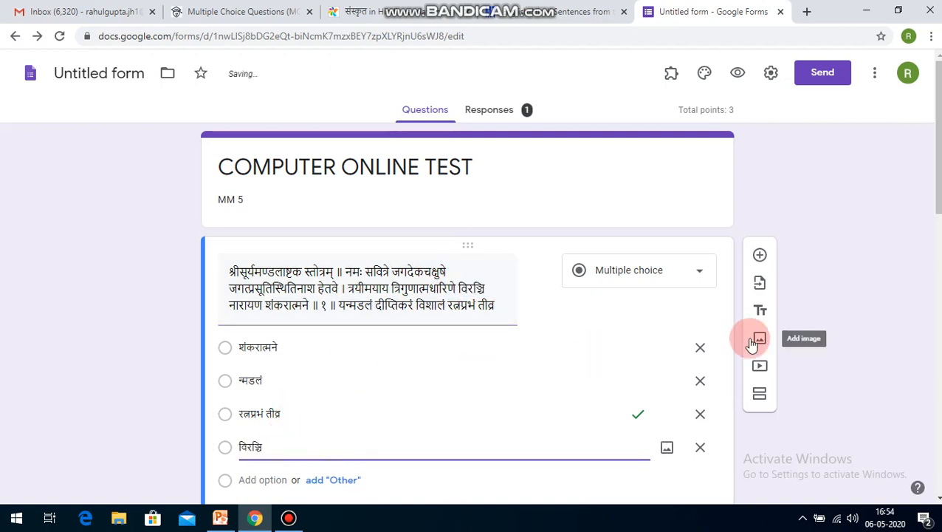
Step: Preview the form to check the Sanskrit question and its options, and close the preview to return to the editor
scroll(467, 313, down, 3)
scroll(467, 313, up, 3)
click(834, 74)
click(738, 73)
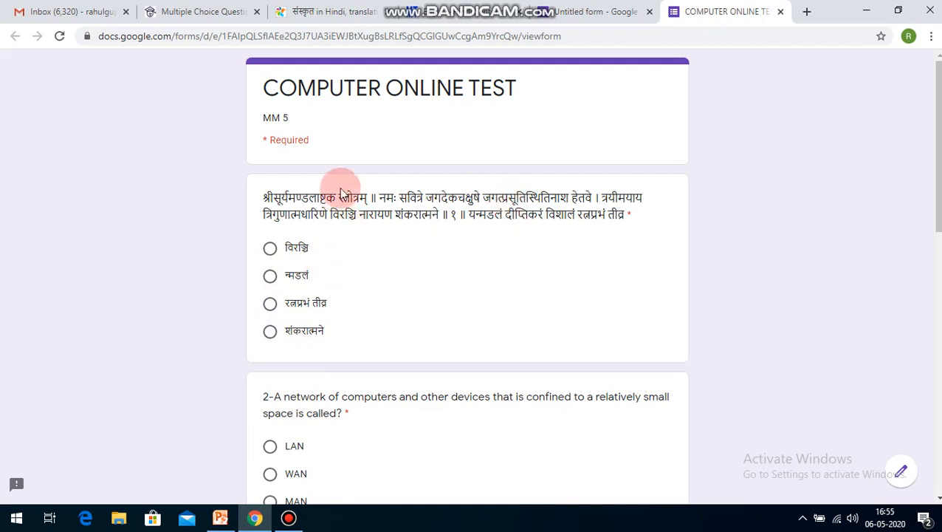
click(578, 15)
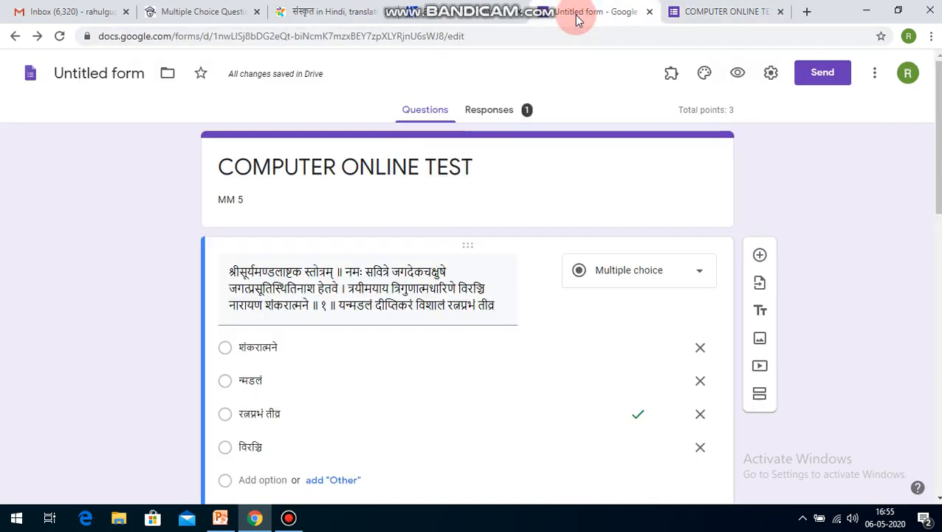
click(781, 11)
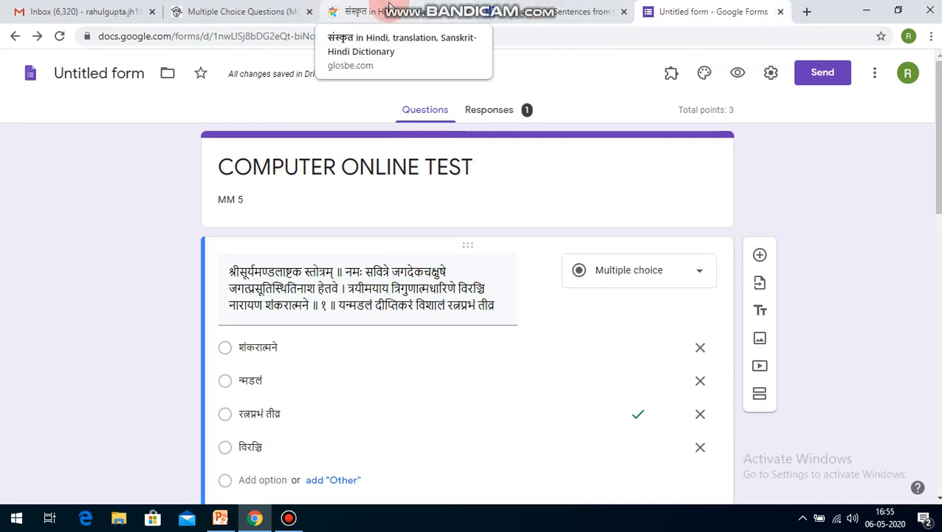
Step: Copy the Hindi sentence थोड़ा धीरे बोल सकते हैं क्या? from the manythings.org page and replace question 1's text with it
click(580, 9)
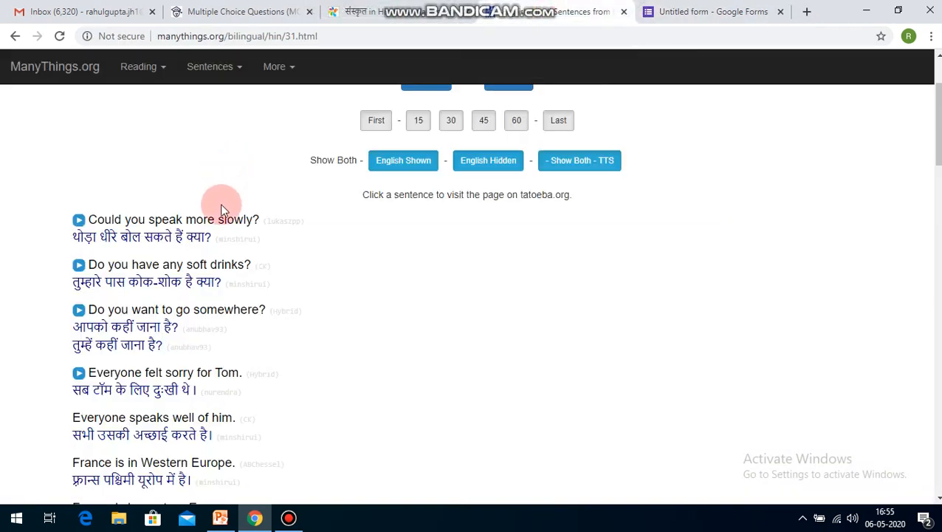
drag(214, 235, 77, 249)
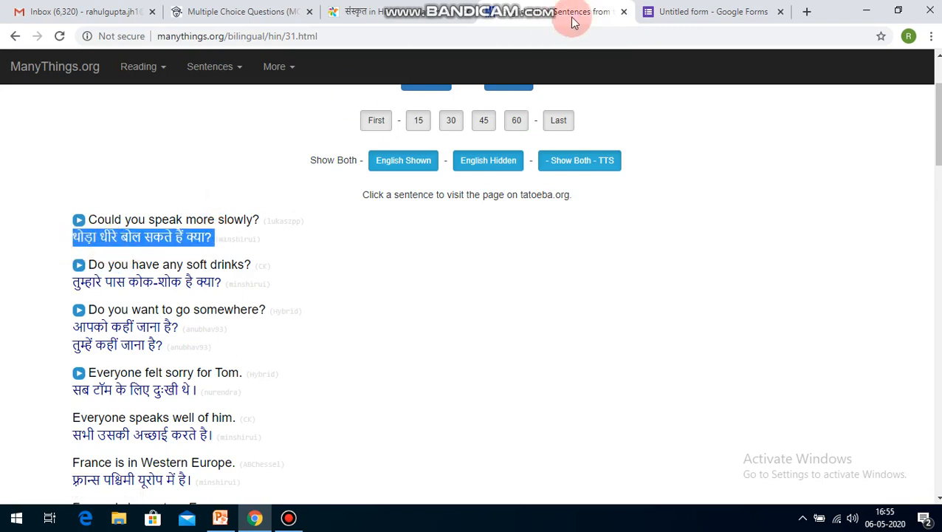
click(691, 11)
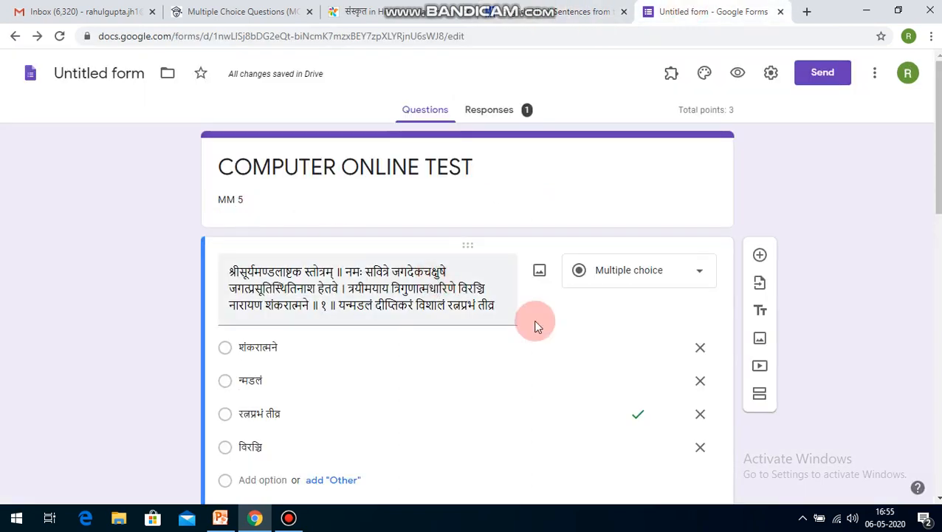
triple_click(499, 309)
key(ctrl+v)
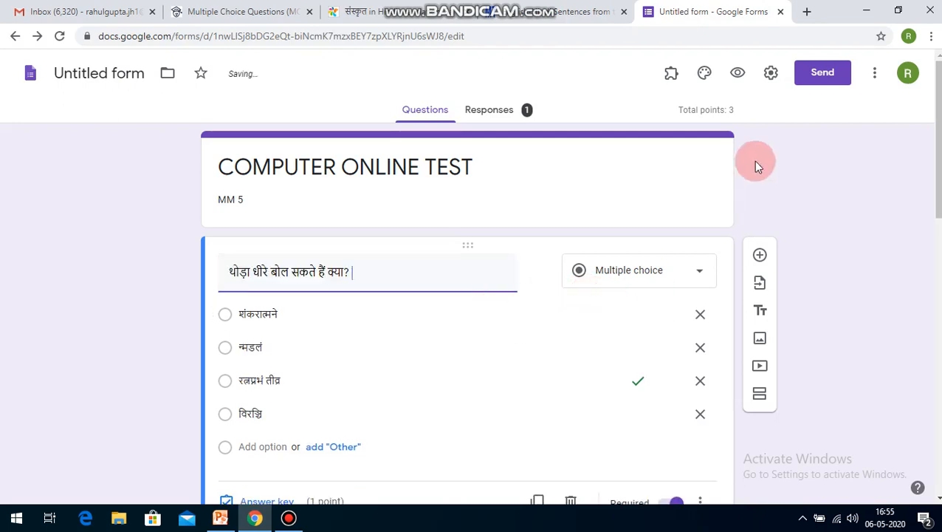
Step: Preview the form with the Hindi question, and close the preview to go back to the editor
click(737, 74)
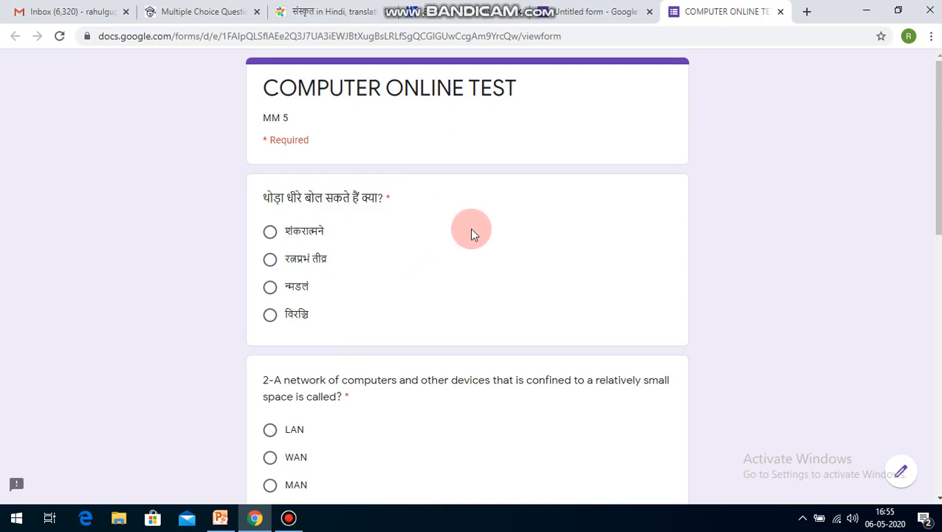
click(604, 11)
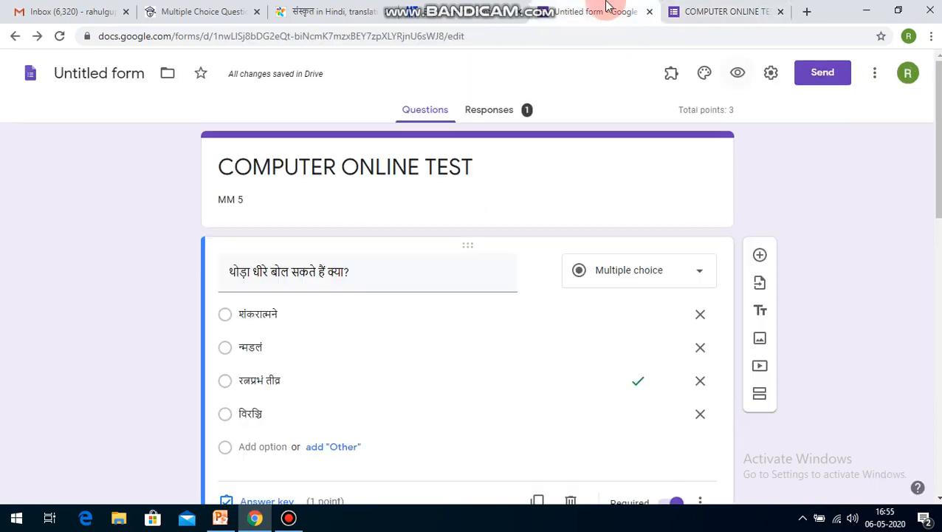
click(713, 7)
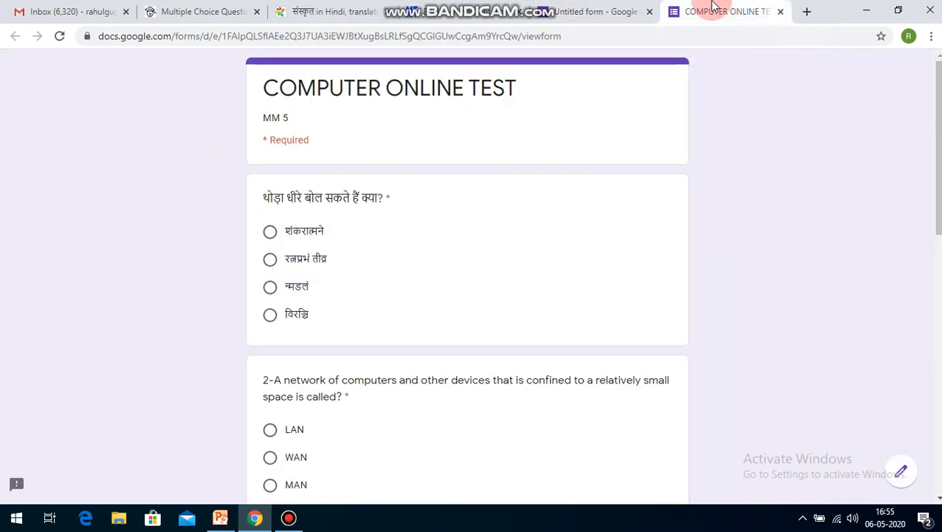
click(780, 11)
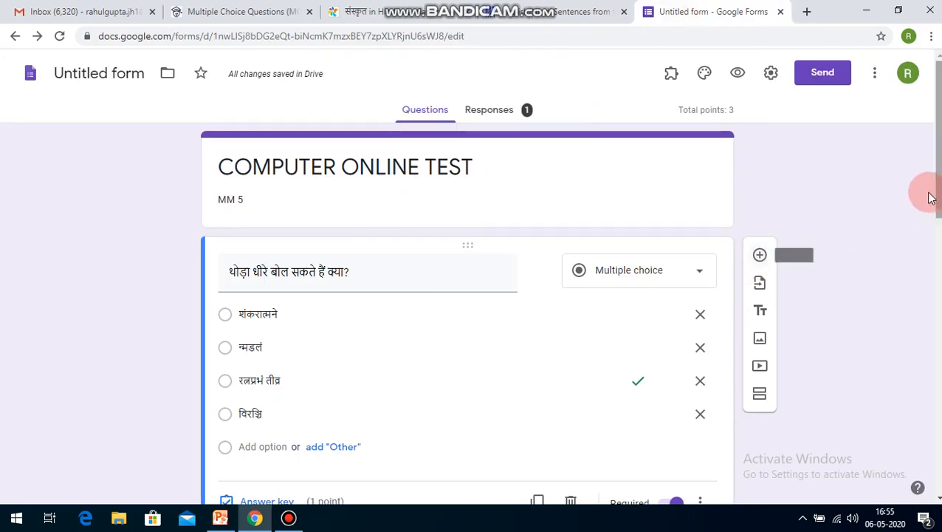
drag(938, 138, 938, 110)
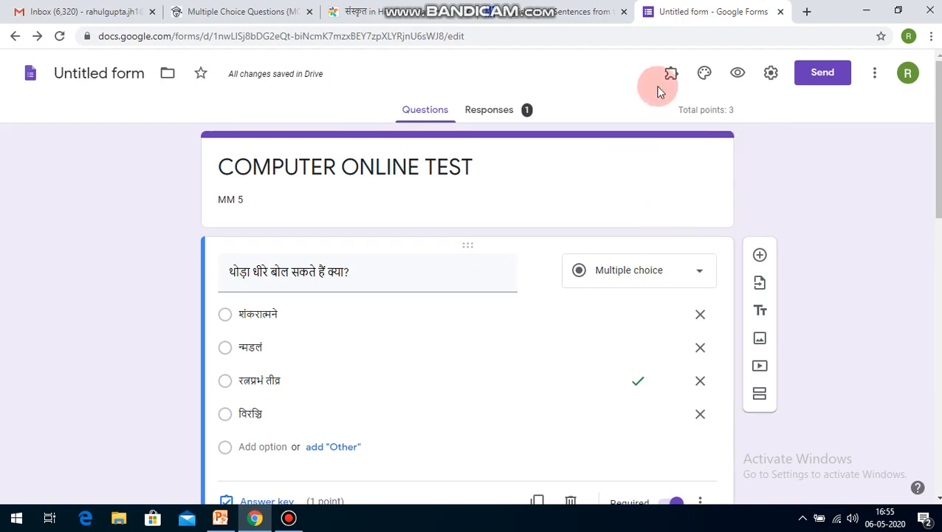
Step: Open the form's preview, copy its web address and load that address in a new browser tab
click(818, 84)
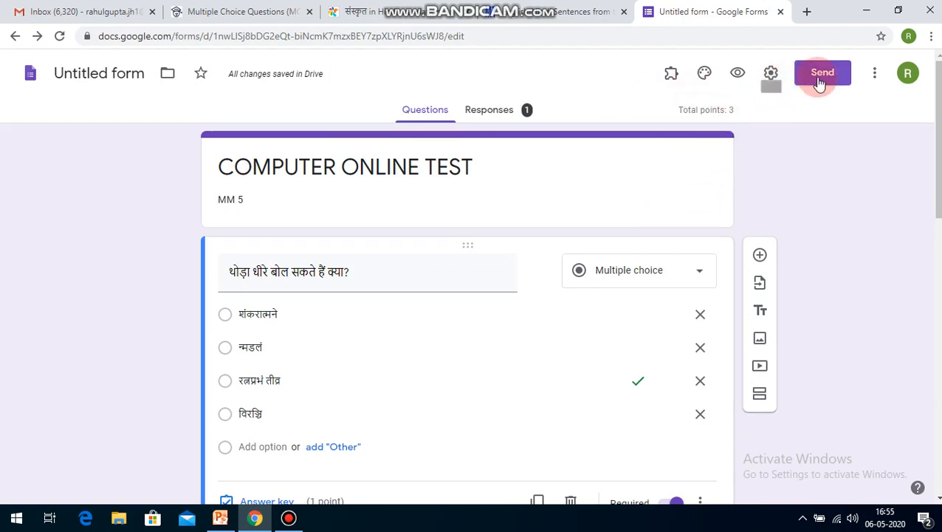
click(736, 74)
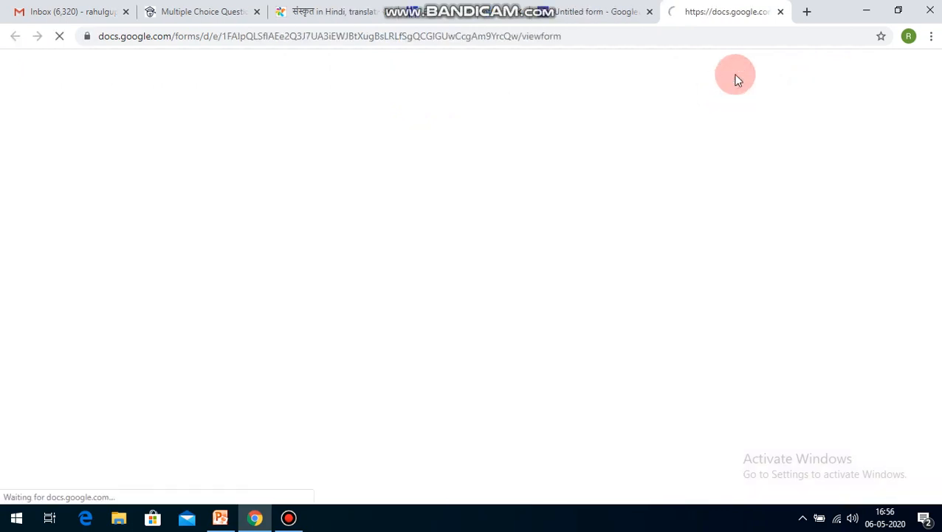
click(580, 36)
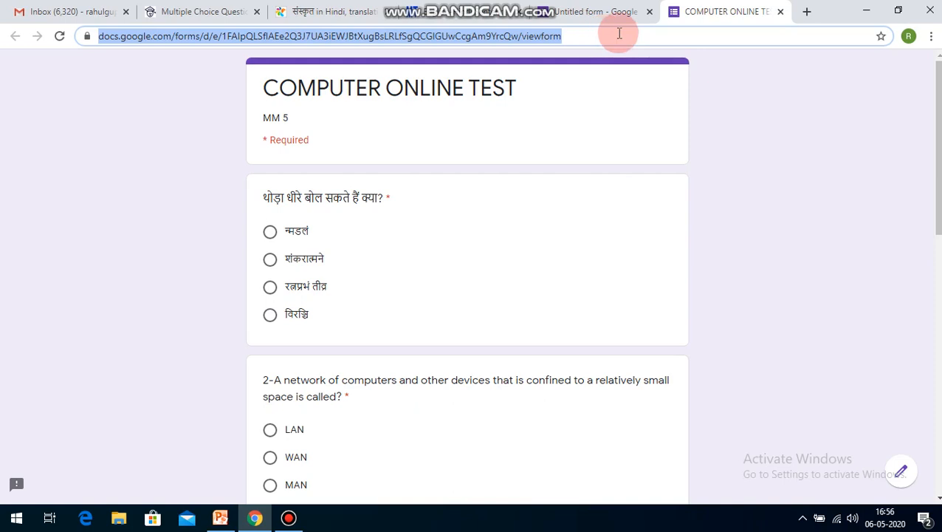
click(804, 11)
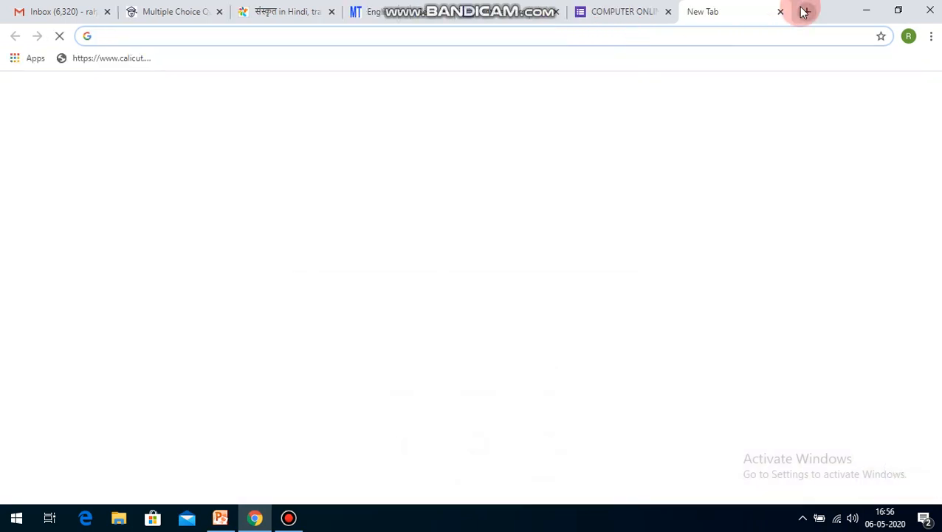
key(ctrl+v)
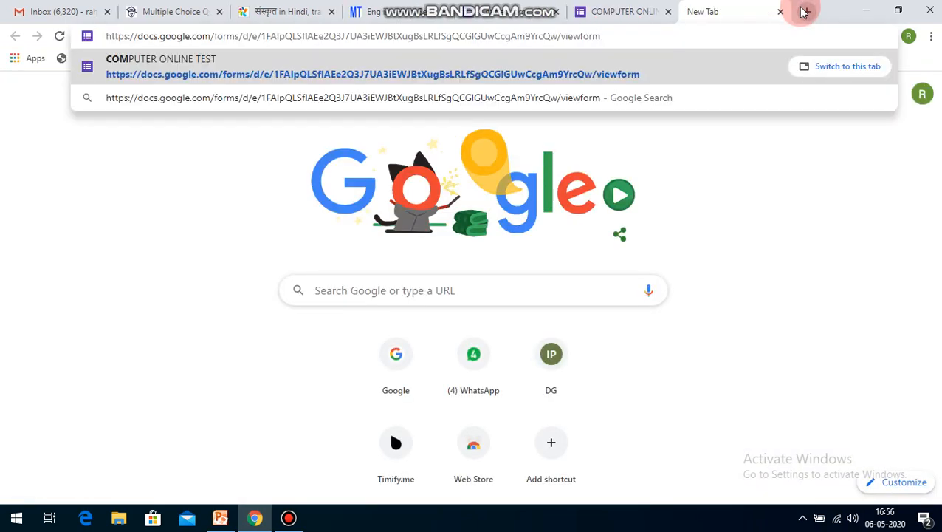
key(Return)
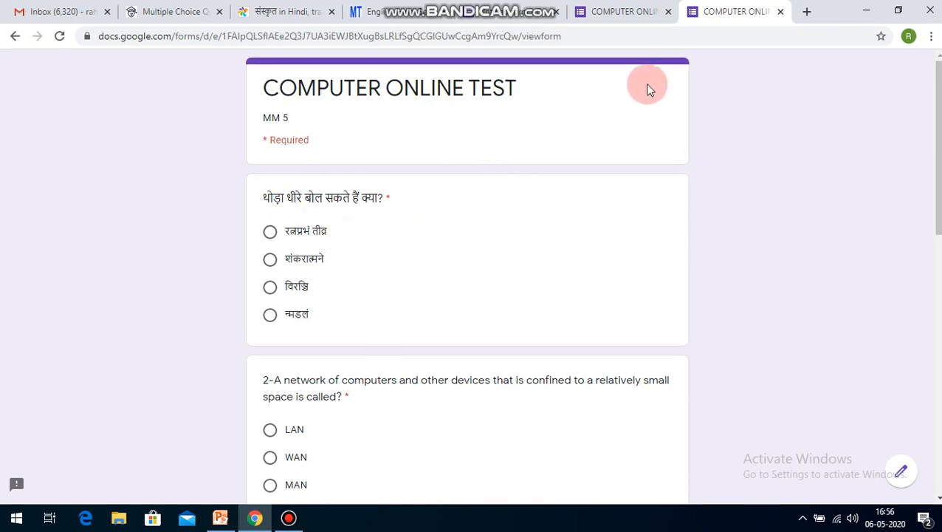
Step: Close both open copies of the respondent form and return to the form editor
click(620, 11)
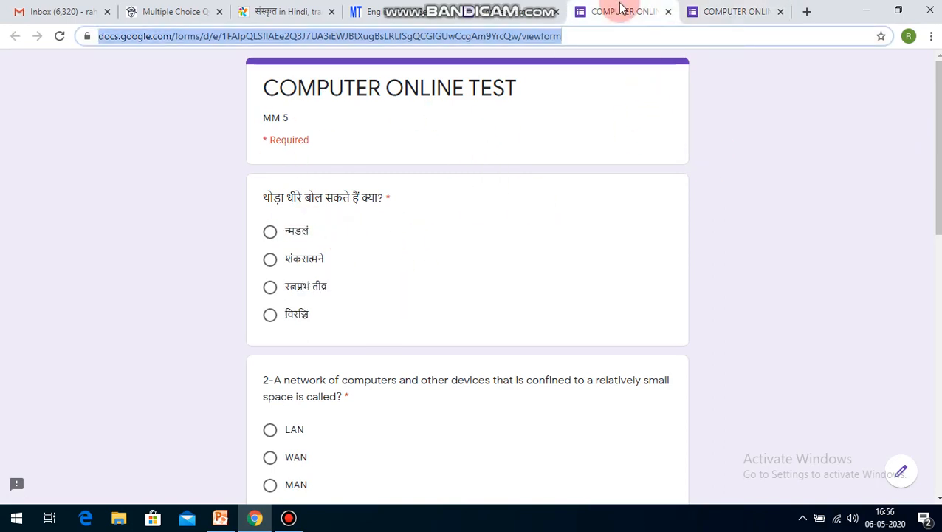
click(668, 11)
click(669, 11)
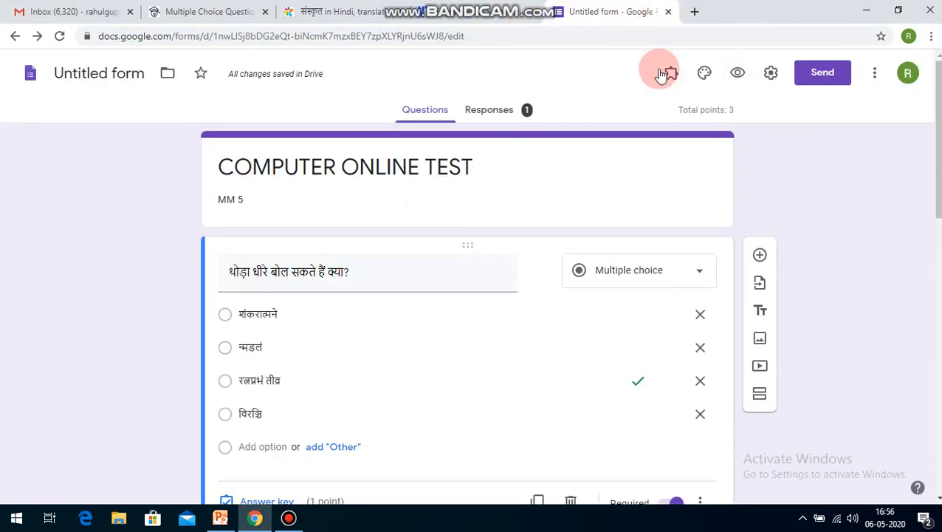
Step: Open the form's sending options, choose sharing by link and shorten the URL
click(822, 74)
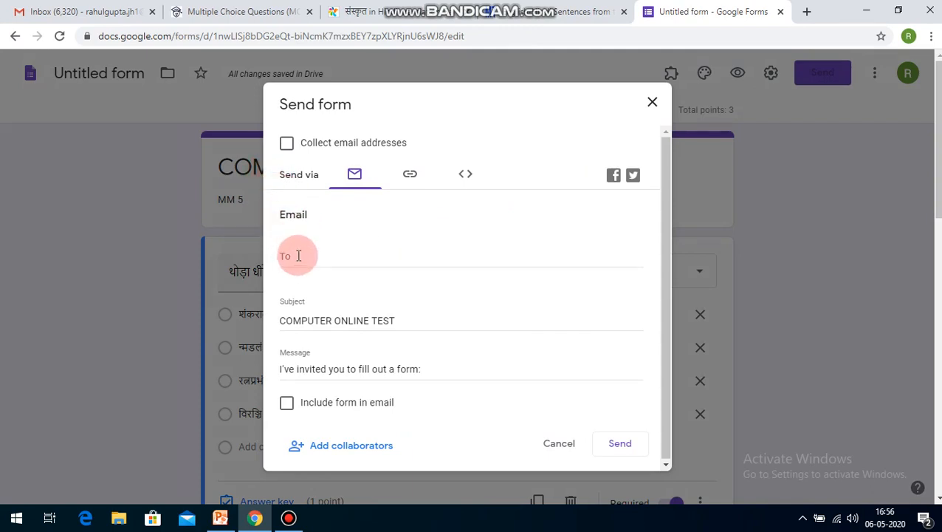
click(411, 177)
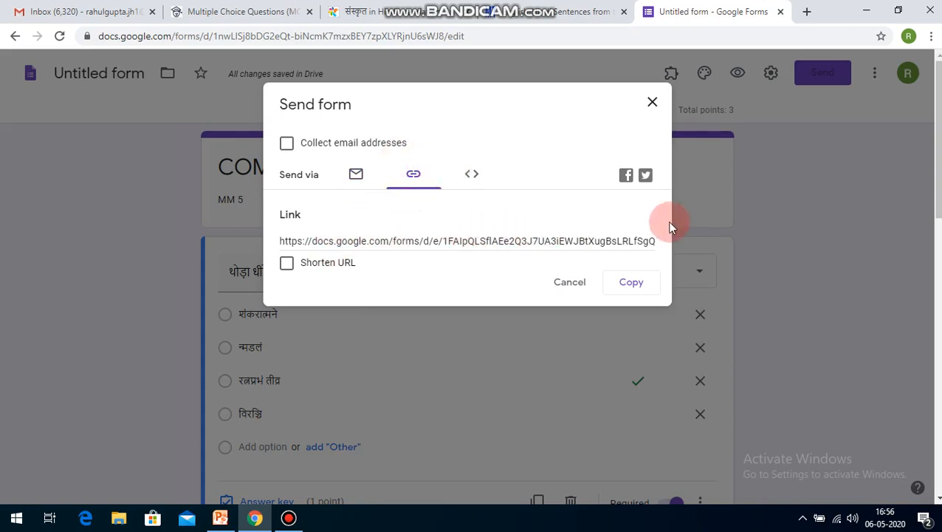
click(287, 263)
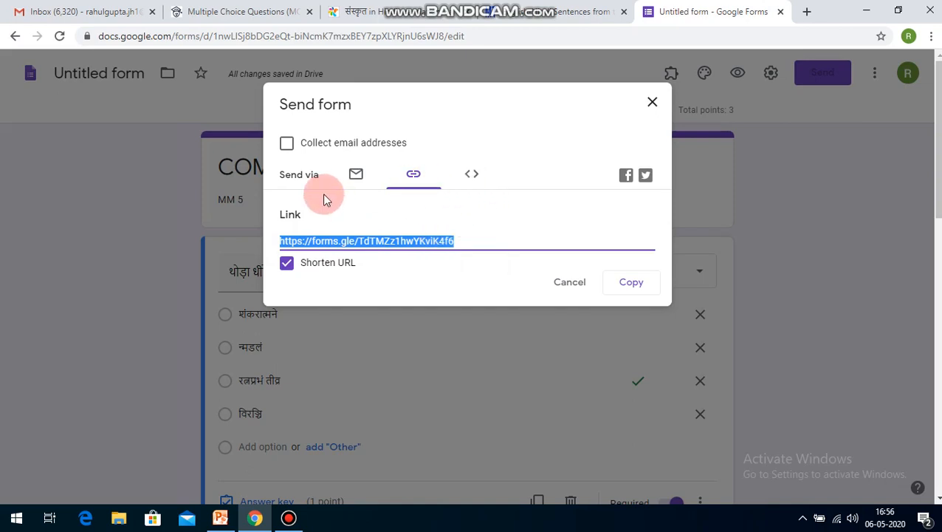
Step: Send the form by email to the account owner's suggested address, with the form included in the message
click(302, 174)
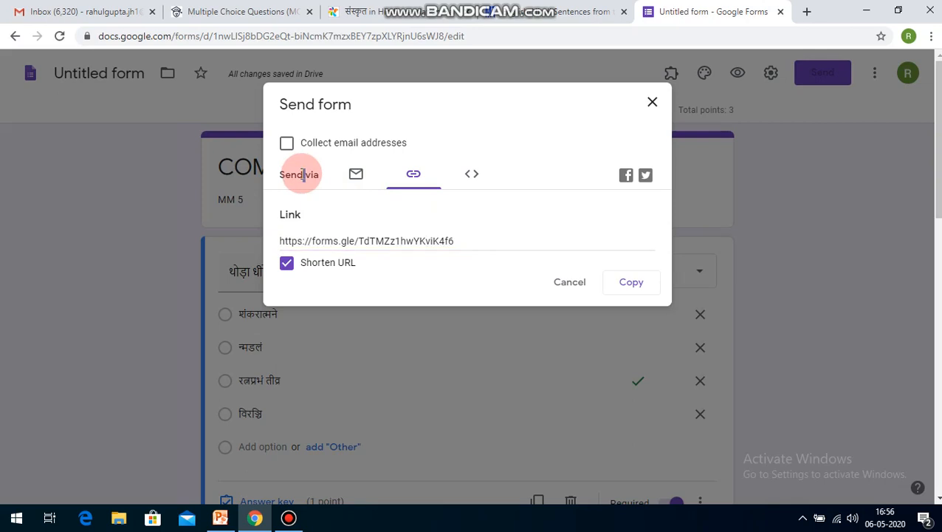
click(356, 174)
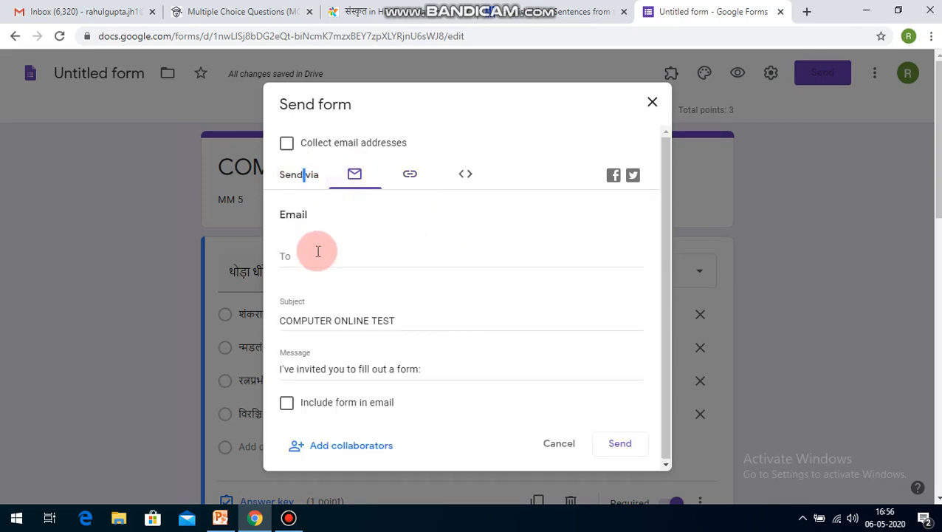
text(rahul)
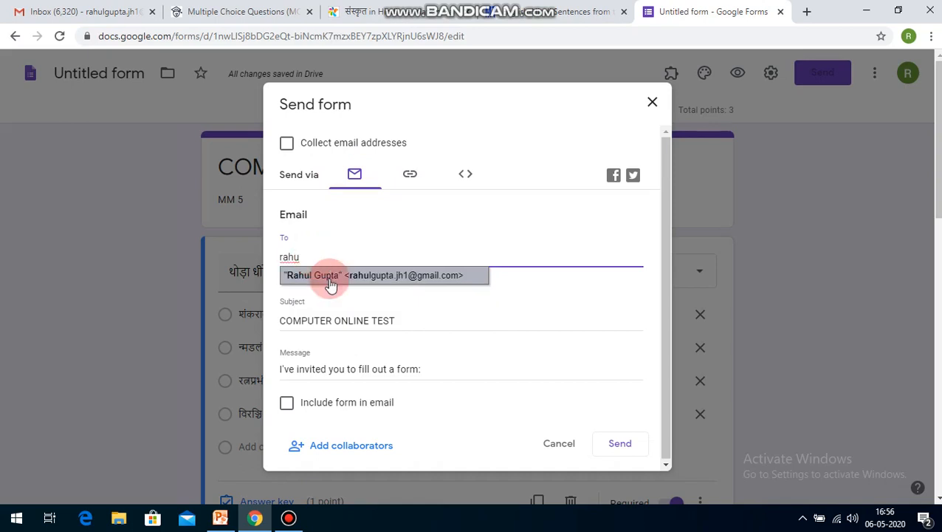
click(329, 279)
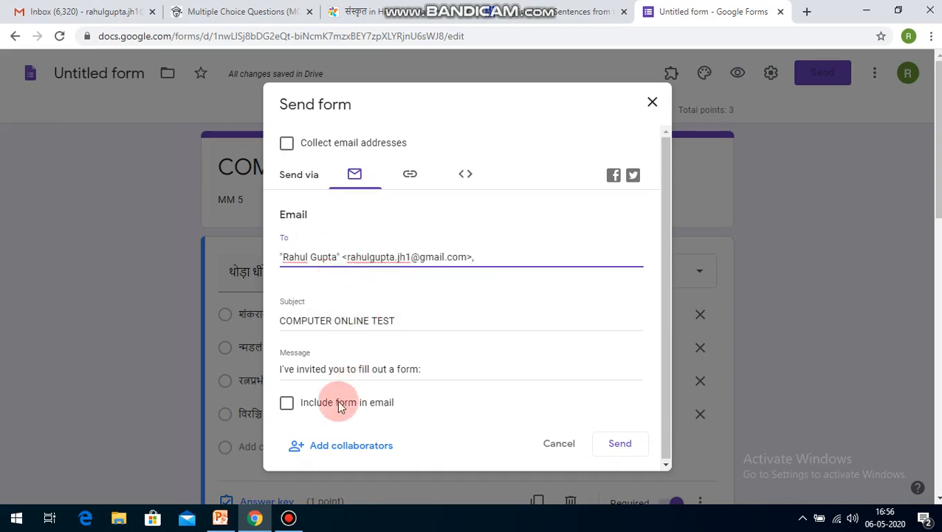
click(287, 404)
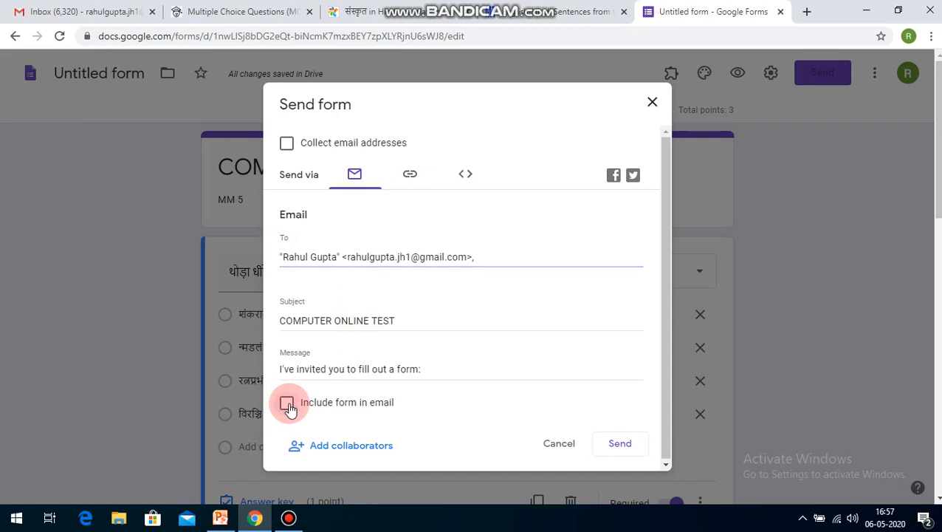
click(619, 444)
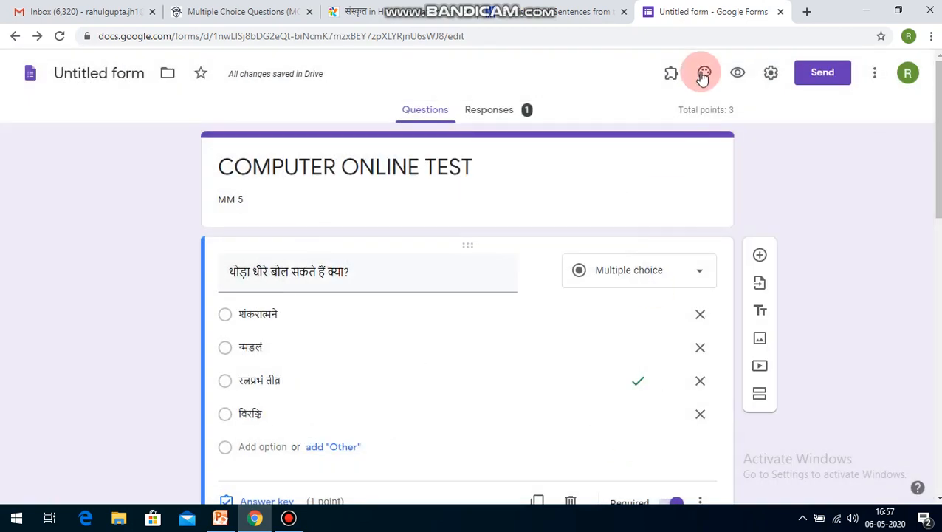
Step: Load the copied short form link in a new browser tab and paste it into the address of another new tab
click(807, 11)
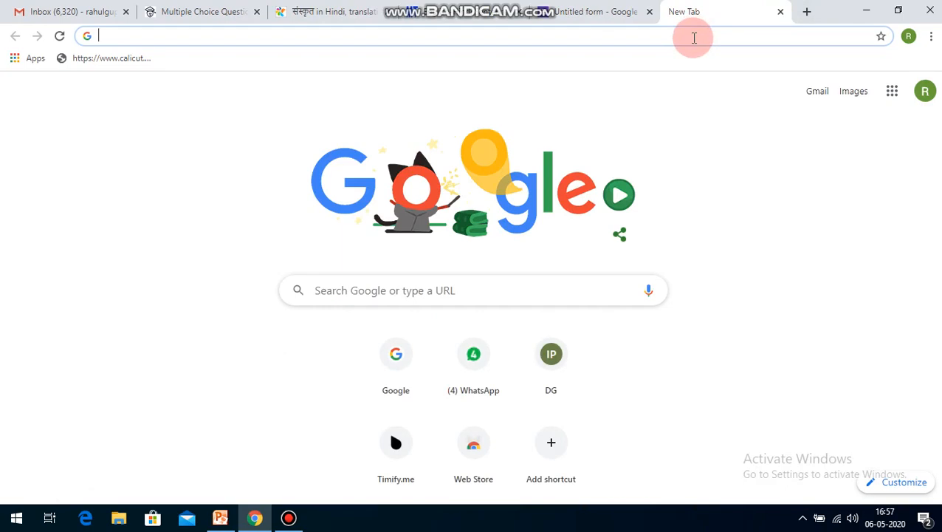
text(https://forms.gle/TdTMZz1hwYKviK4f6)
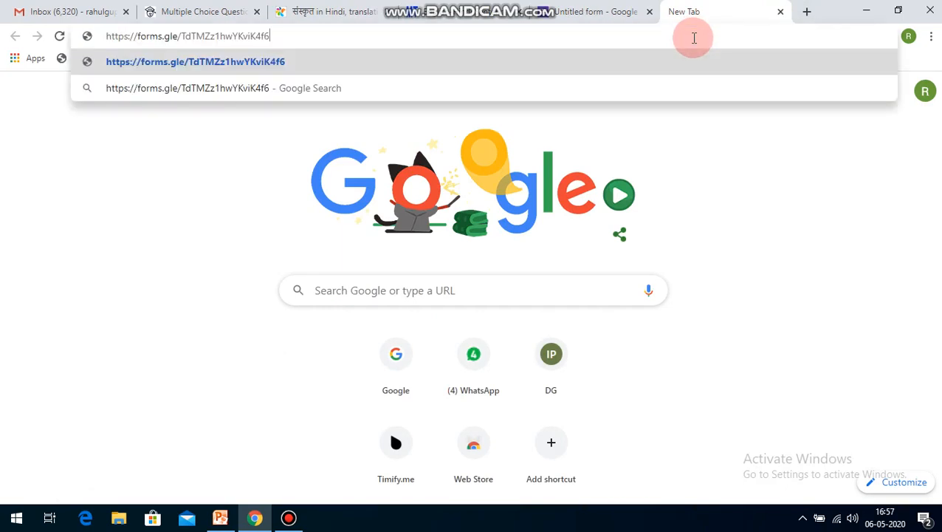
key(Return)
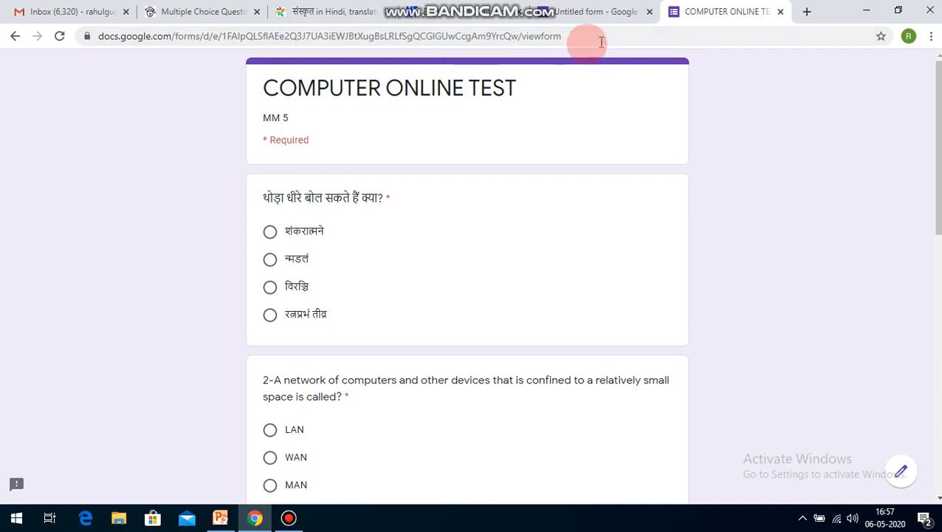
click(807, 14)
text(https://forms.gle/TdTMZz1hwYKviK4f6)
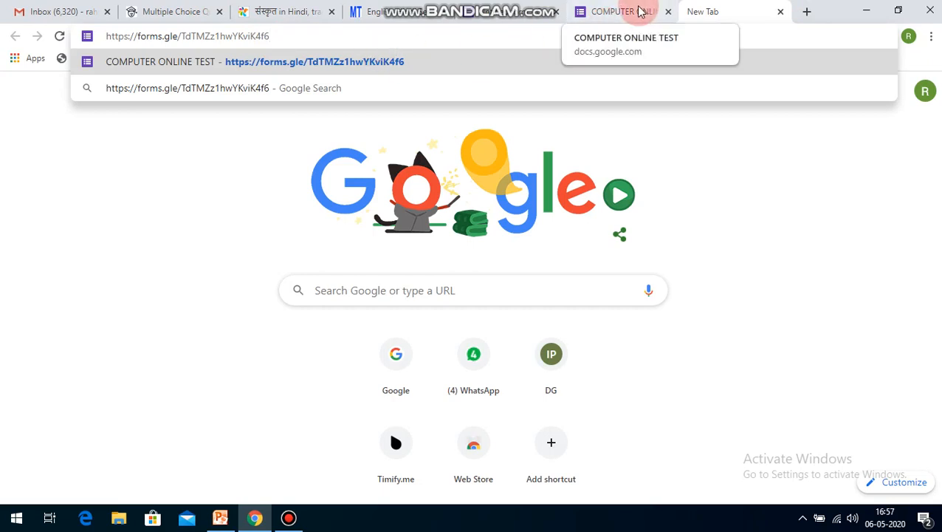
Step: Switch to the Gmail inbox and check the Updates, Social and Primary categories for the form invitation
click(68, 18)
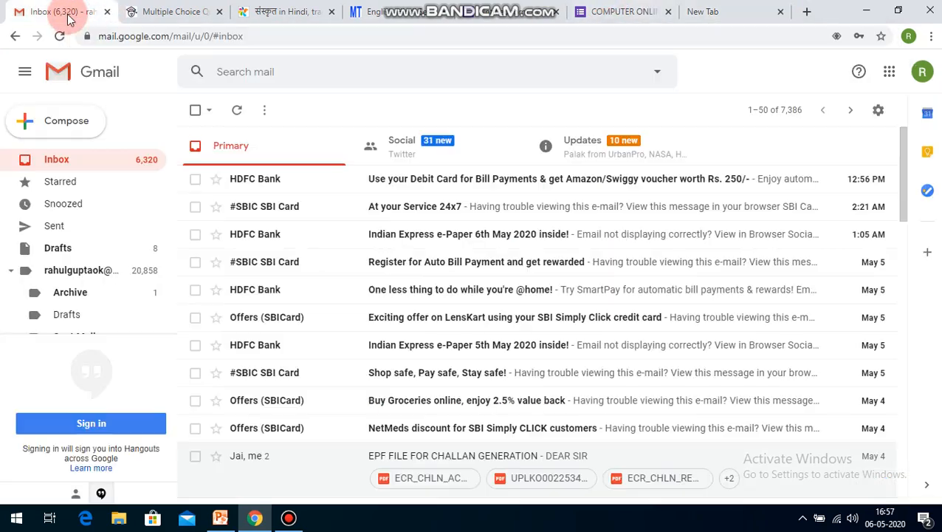
click(582, 153)
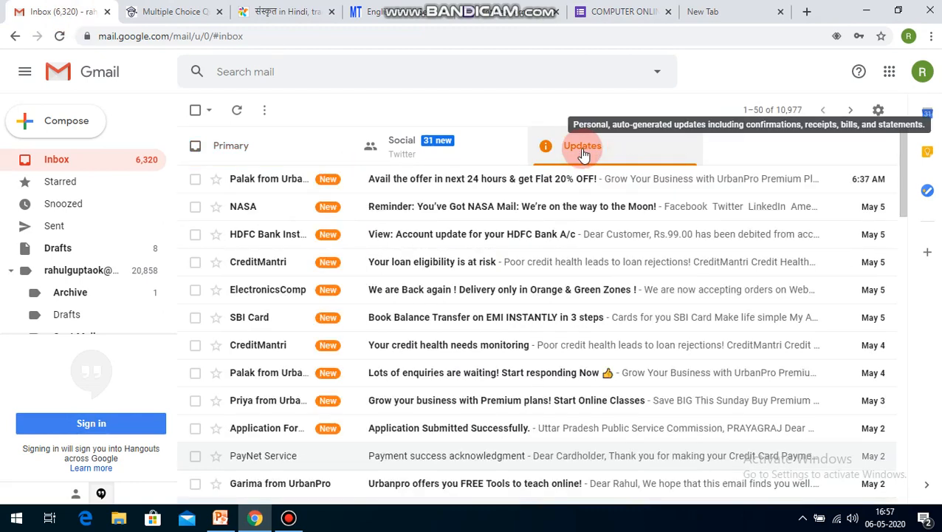
click(310, 161)
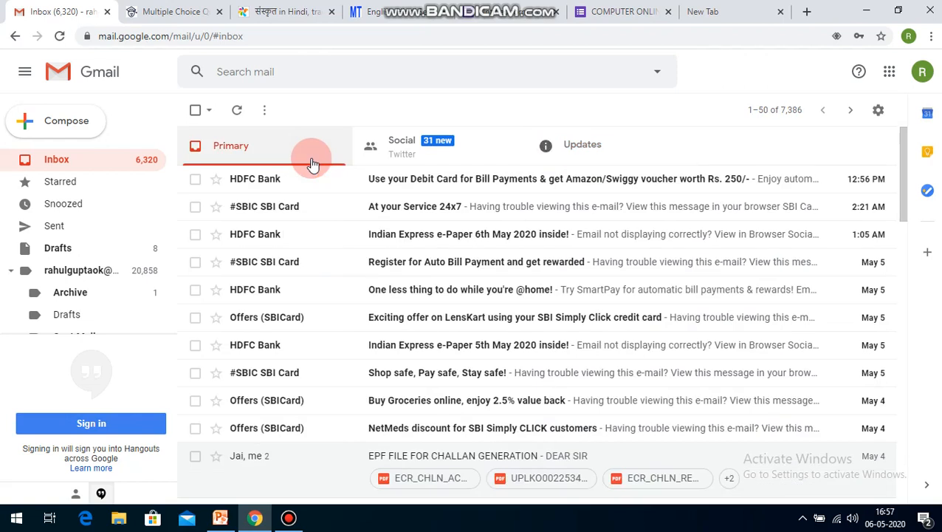
click(437, 152)
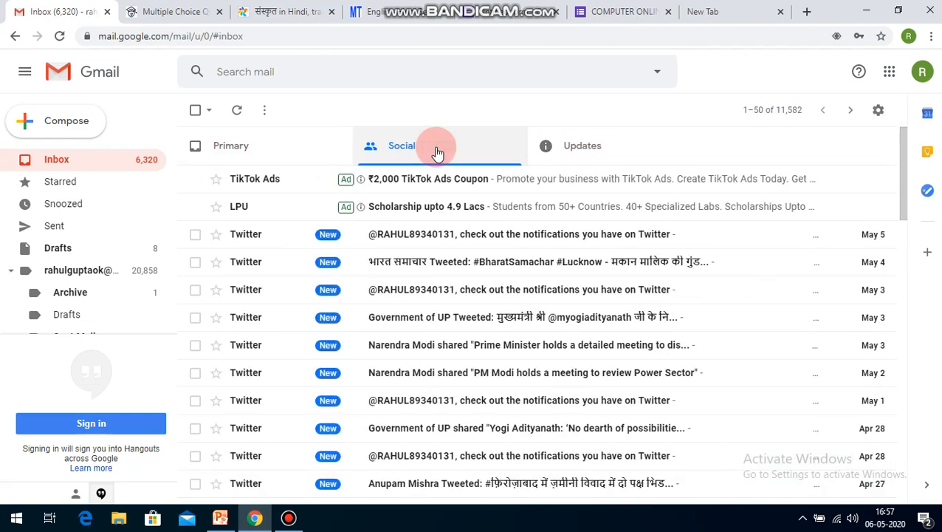
click(292, 146)
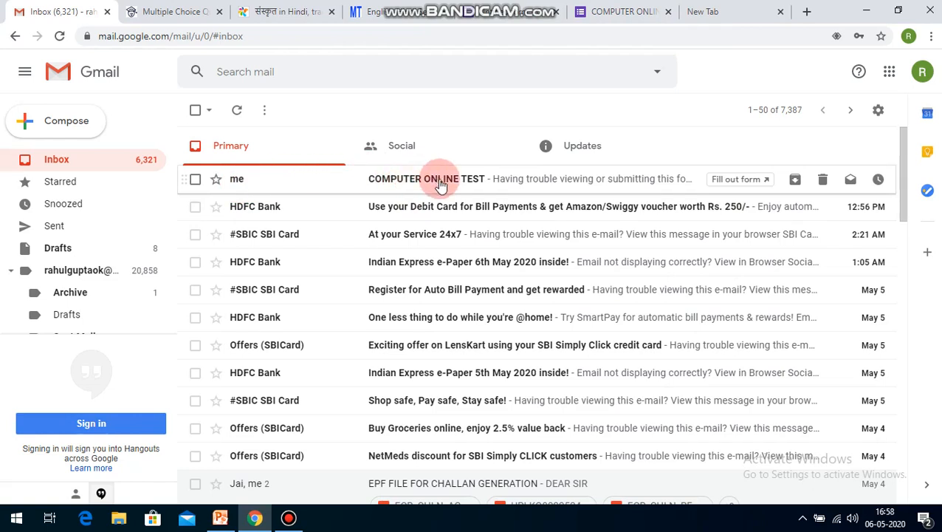
Step: View the COMPUTER ONLINE TEST email, open its form in Google Forms, and return to the form editor
click(559, 183)
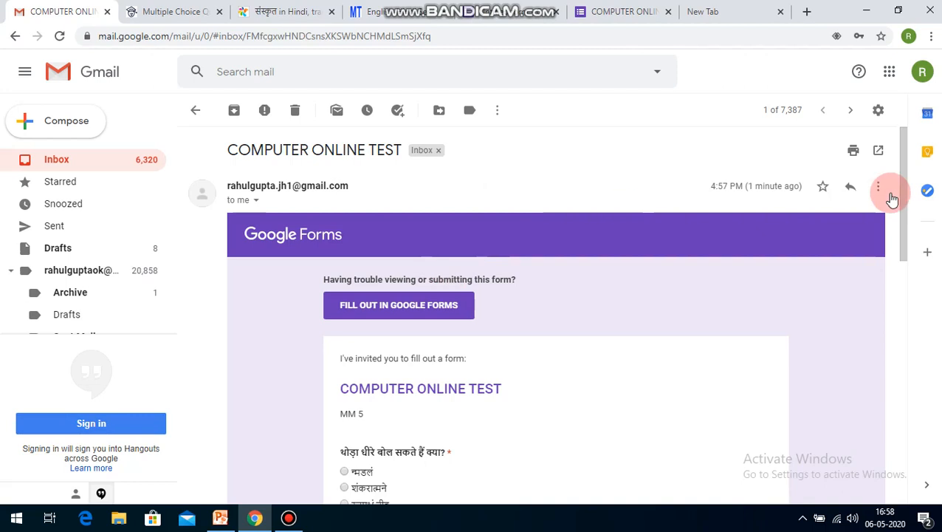
drag(898, 189, 601, 169)
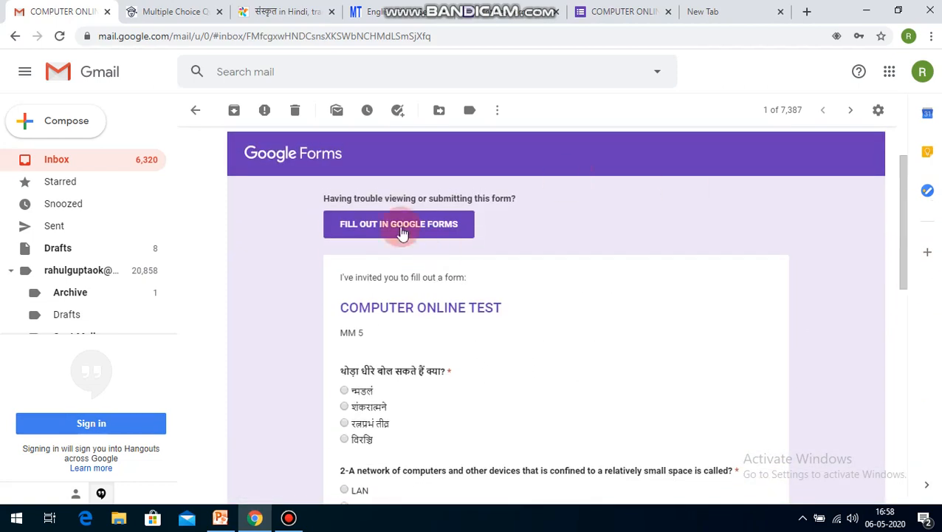
click(403, 223)
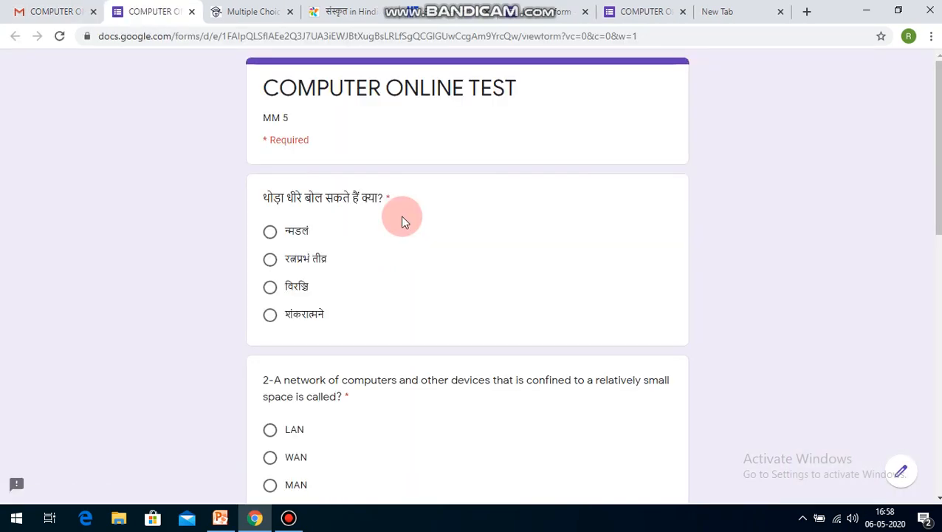
click(59, 13)
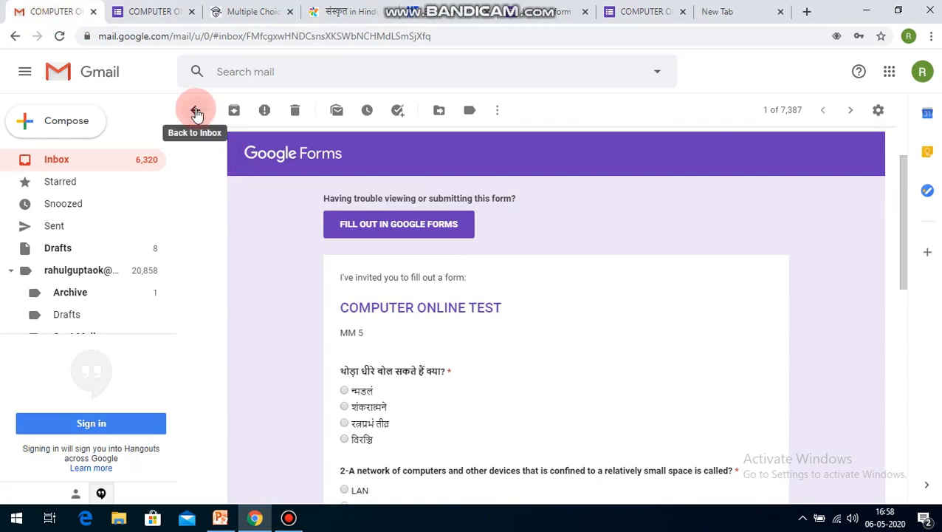
click(628, 11)
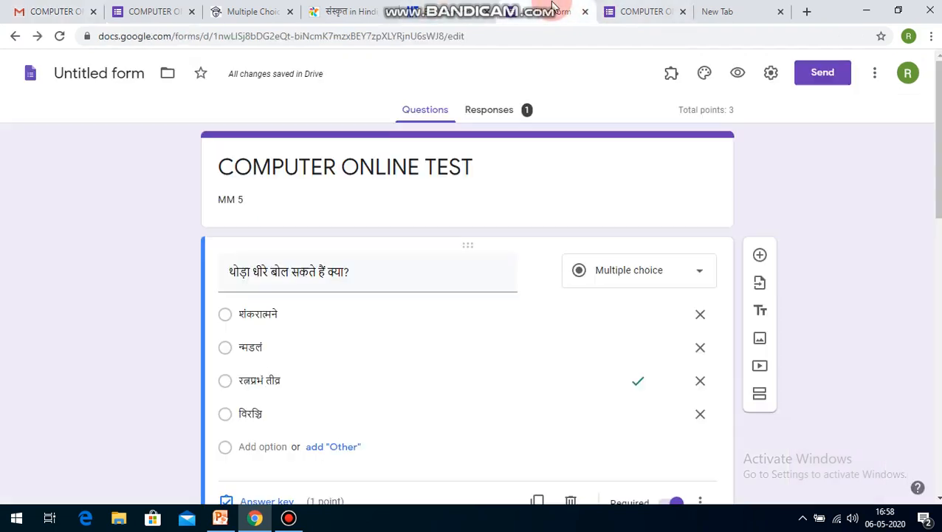